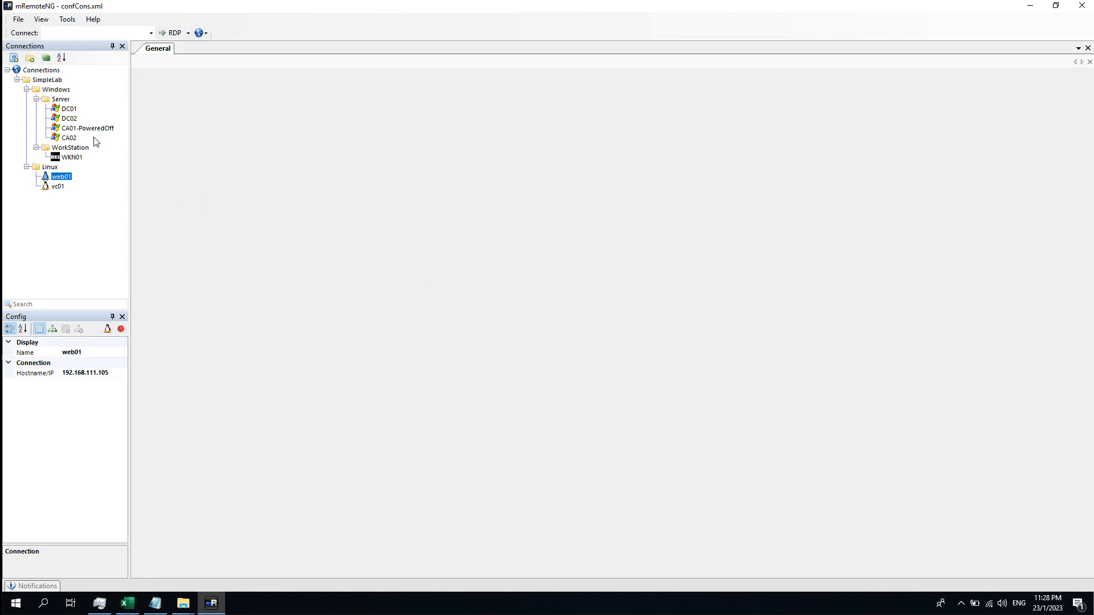
Connect to DC01 and launch Active Directory Users and Computers (dsa.msc) from Command Prompt
double_click(71, 109)
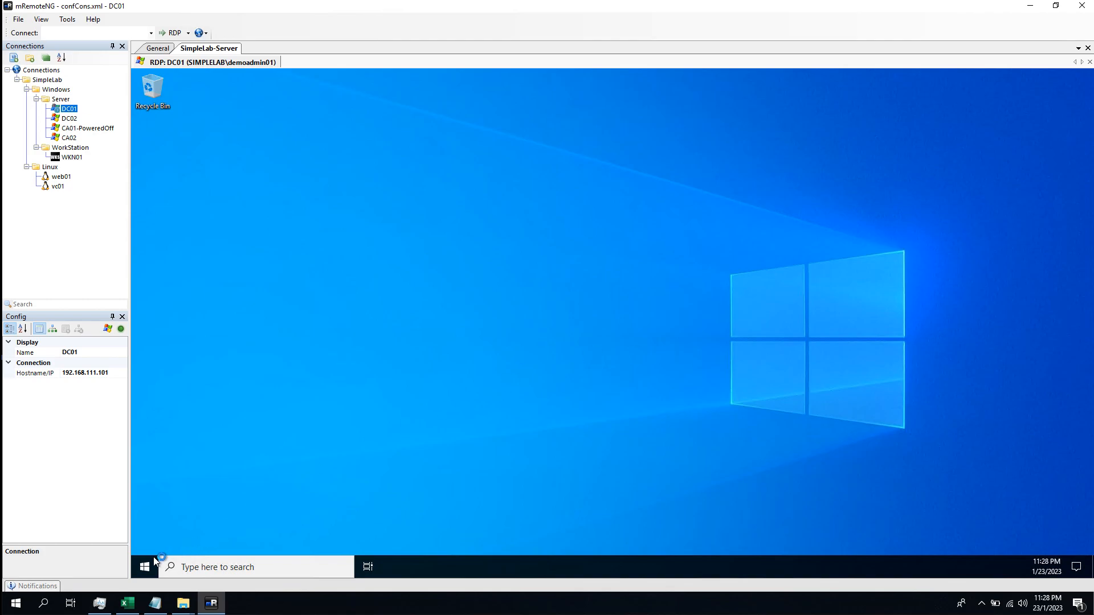
click(146, 566)
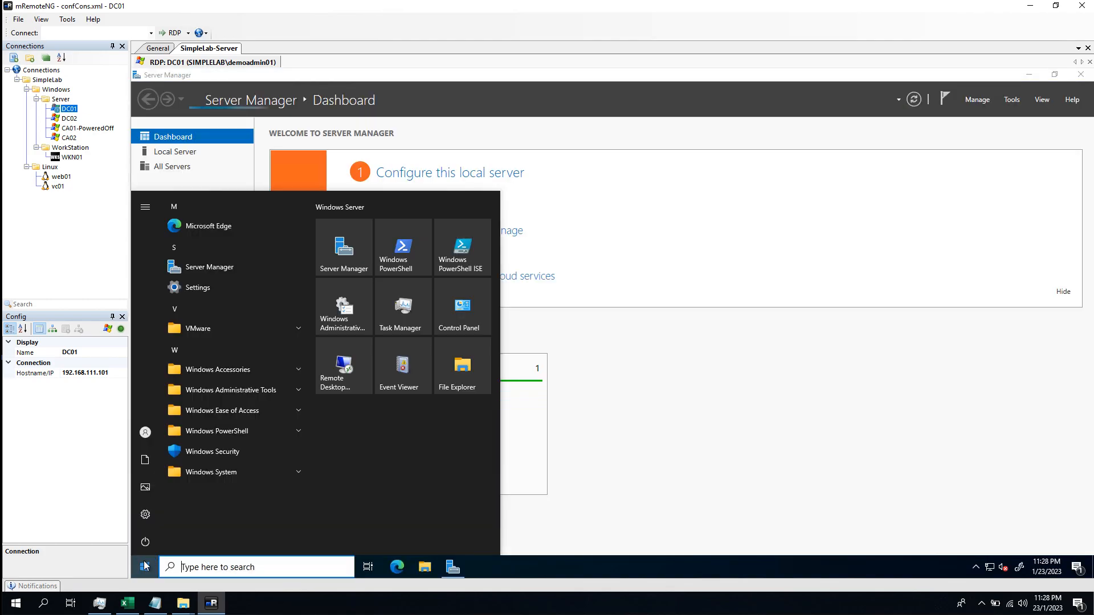
text(cmd)
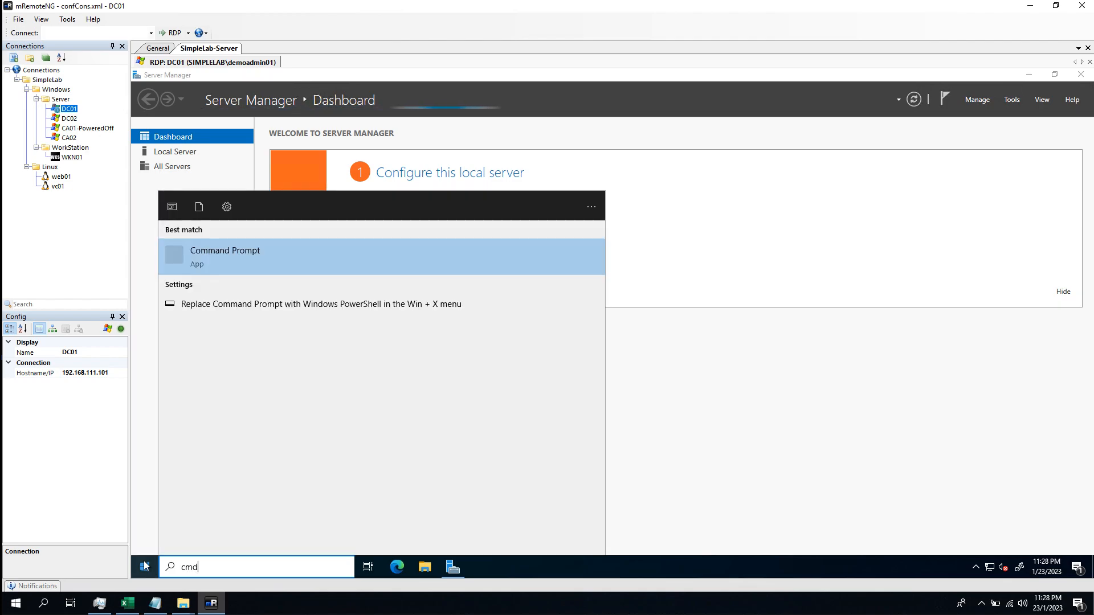
key(Return)
text(dsa.)
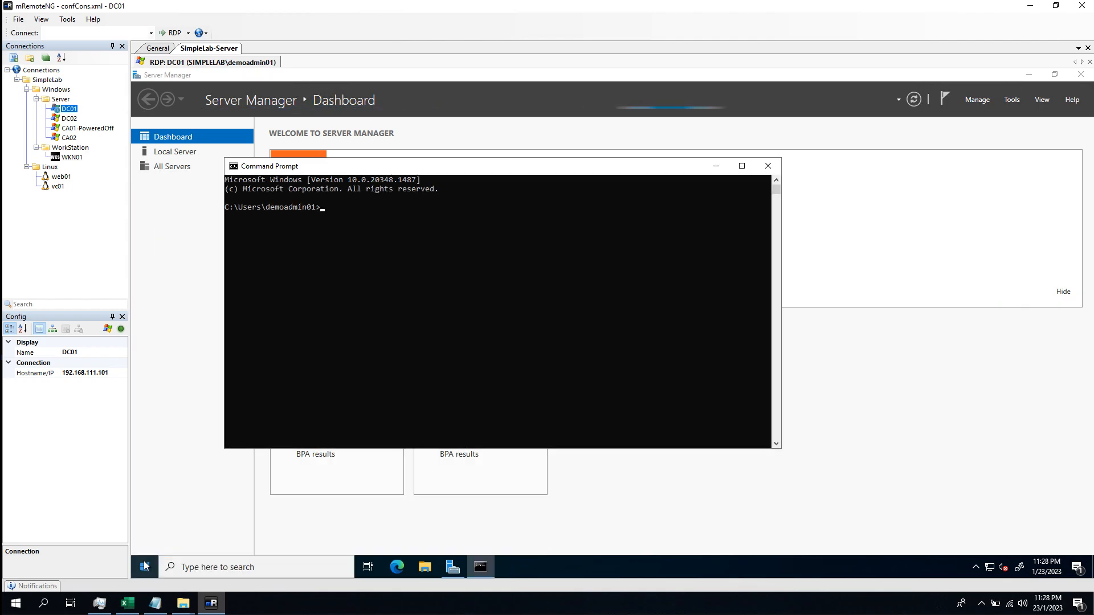
text(msc)
key(Return)
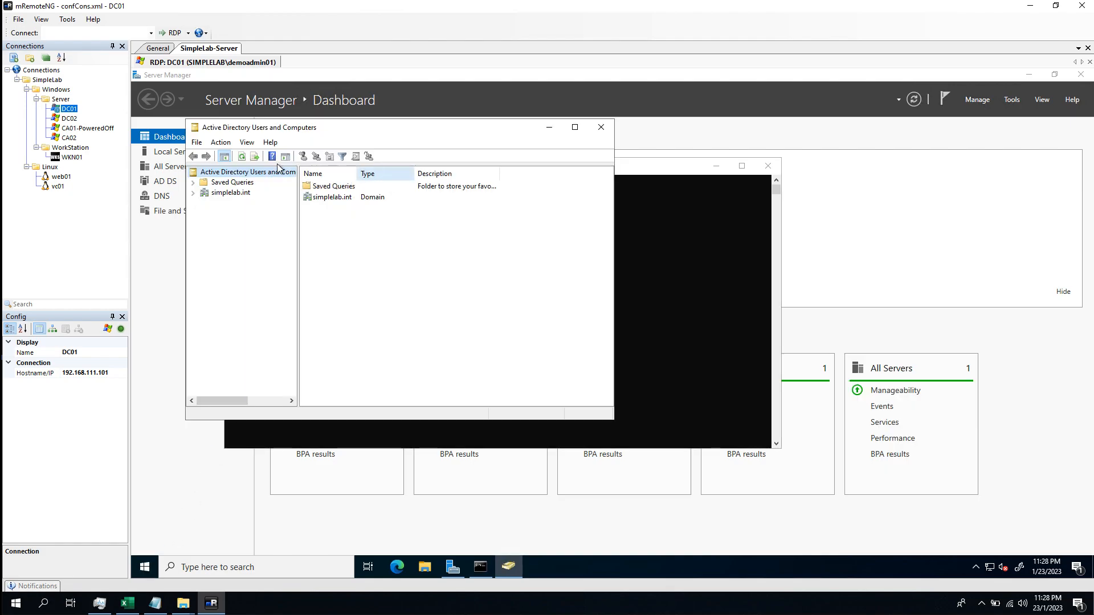
Turn on Advanced Features and expand simplelab.int to show the 02Account unit's contents
click(247, 142)
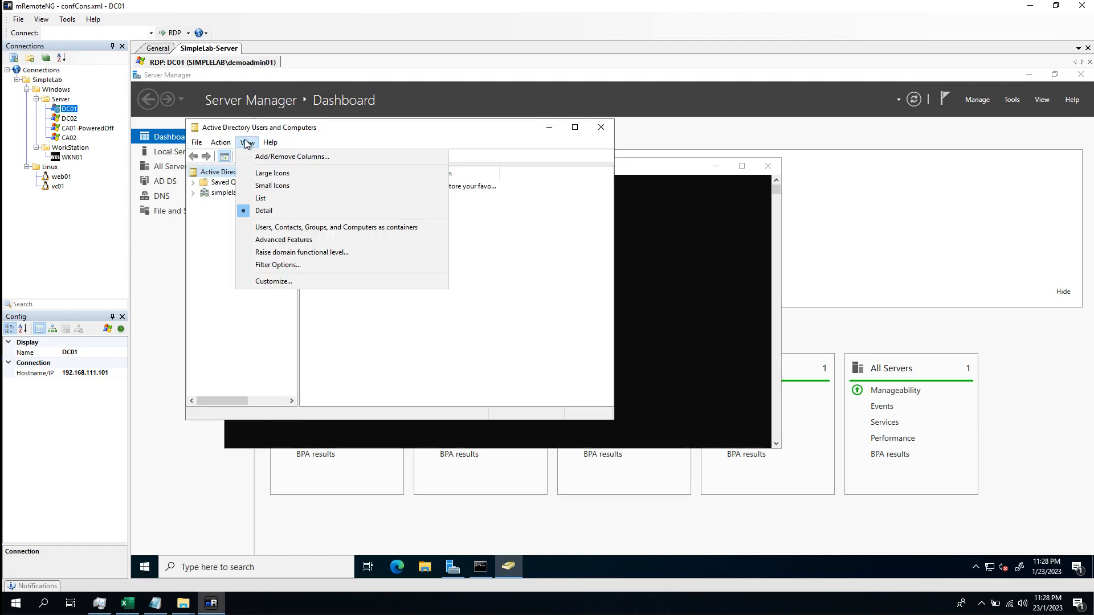
click(302, 240)
click(193, 193)
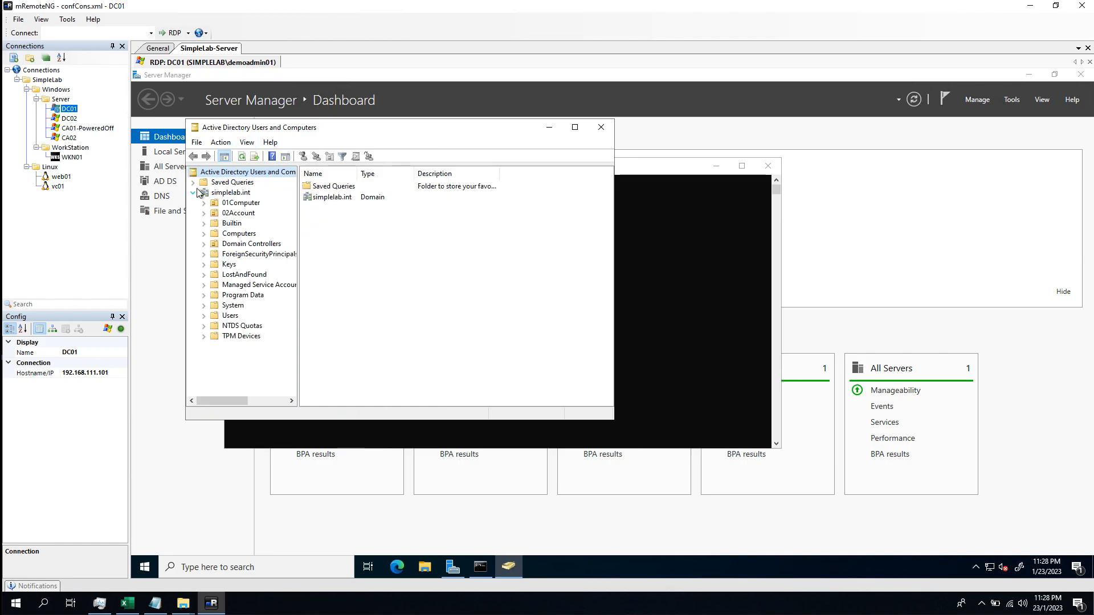
click(204, 214)
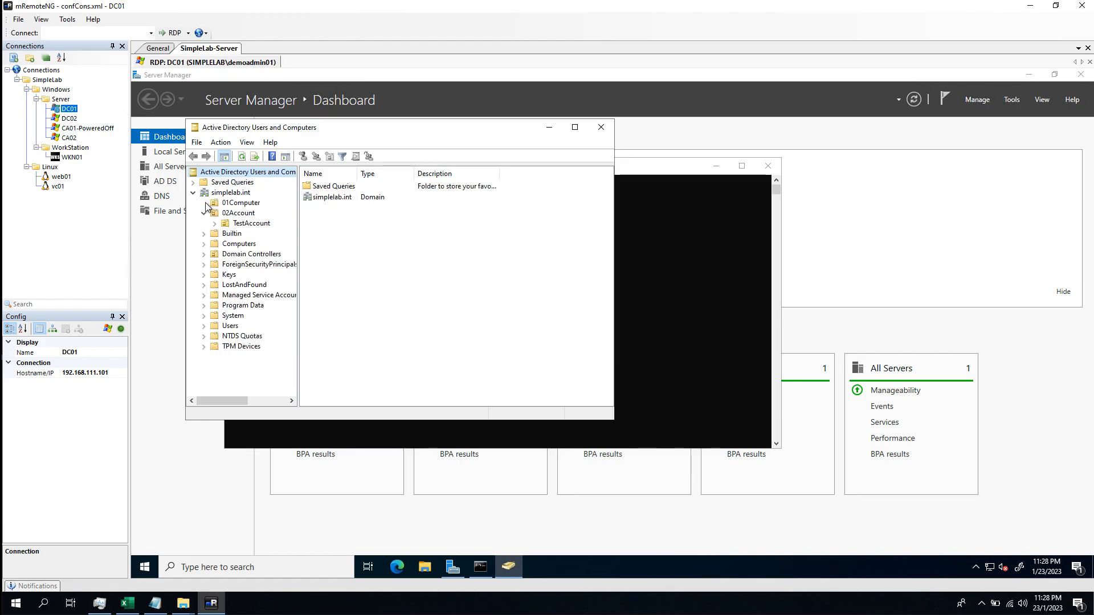
click(215, 224)
click(233, 215)
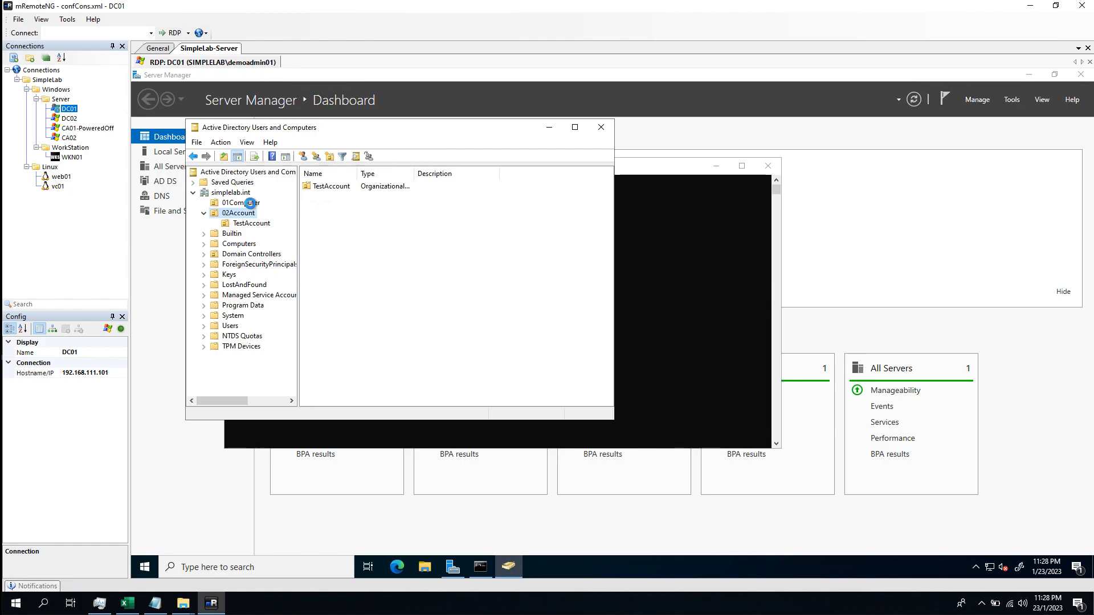
click(250, 204)
click(243, 213)
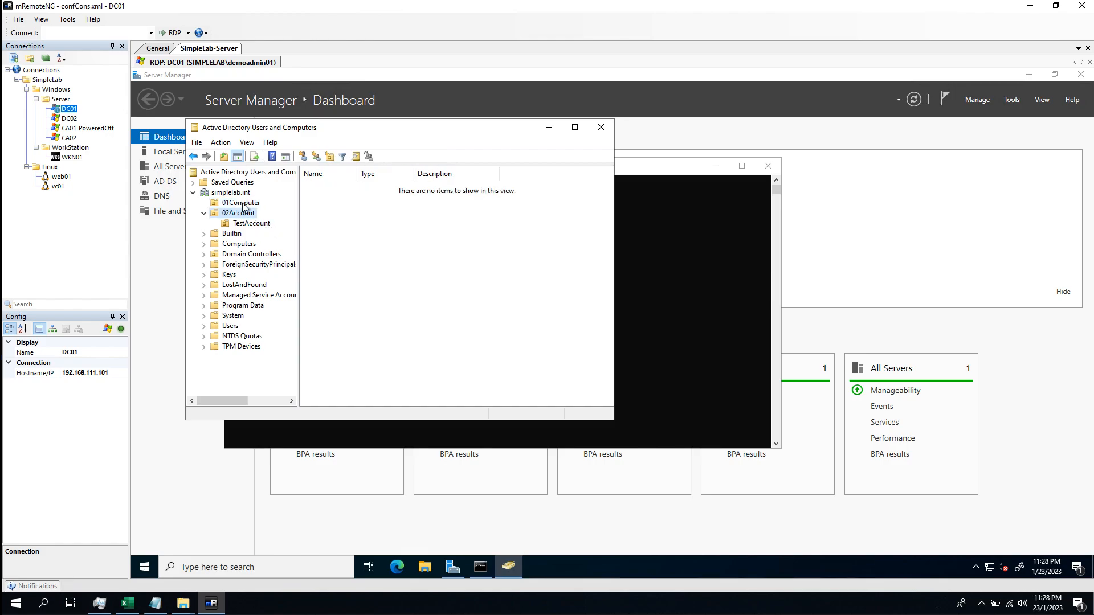
click(244, 204)
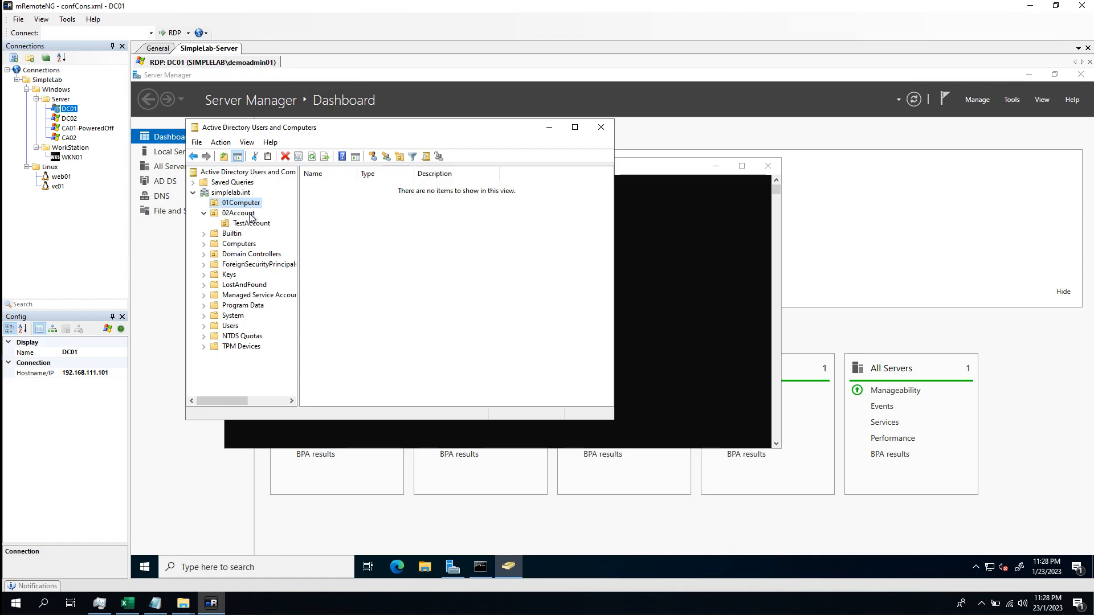
click(250, 215)
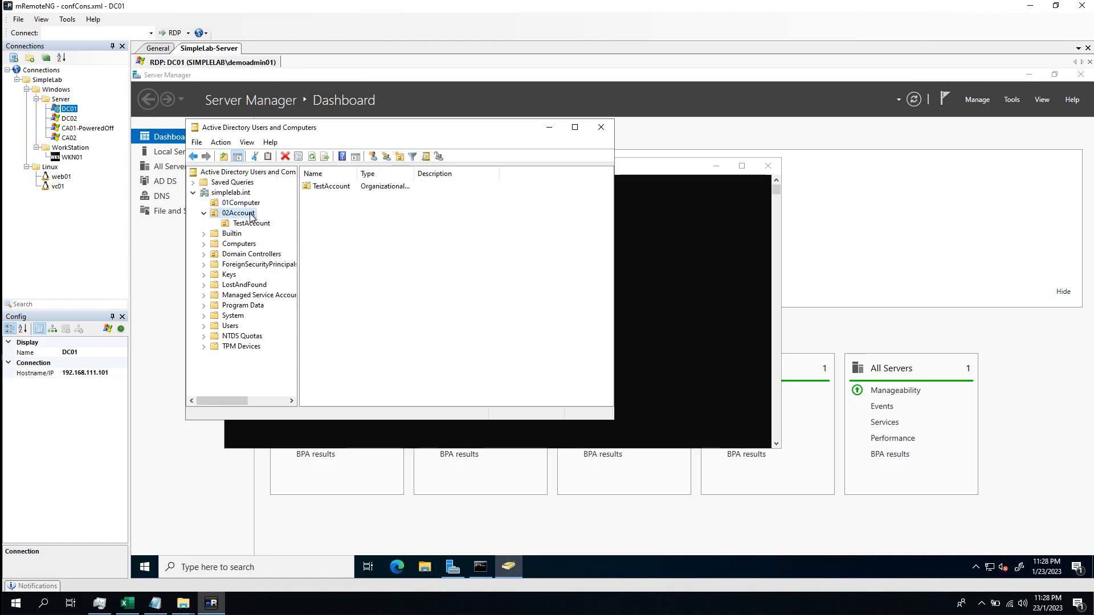
Create a new organizational unit named ServiceAccount under 02Account
right_click(250, 216)
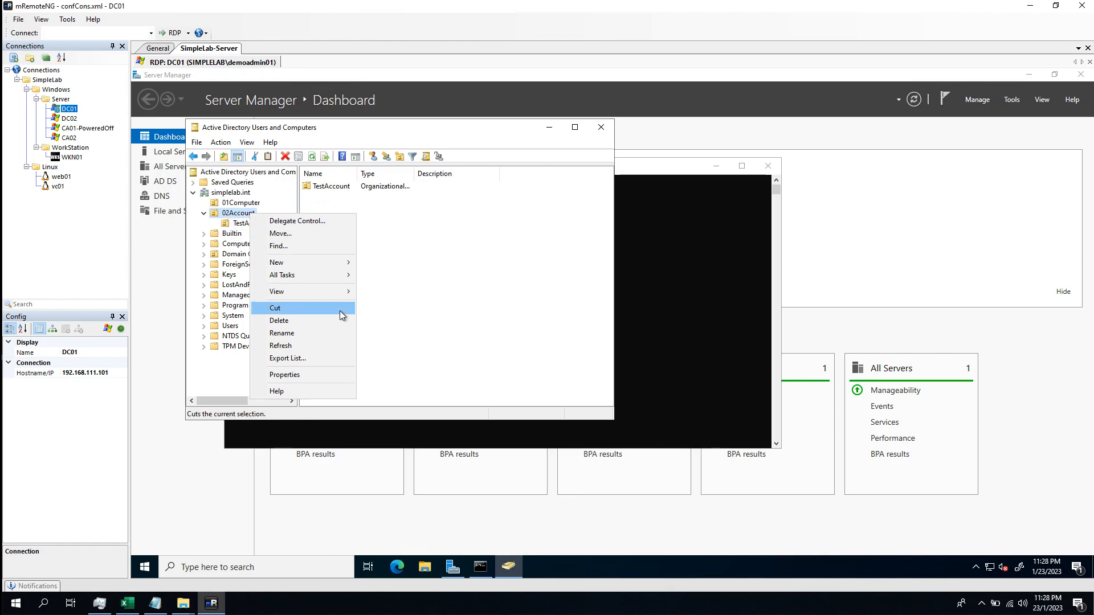
mouse_move(305, 262)
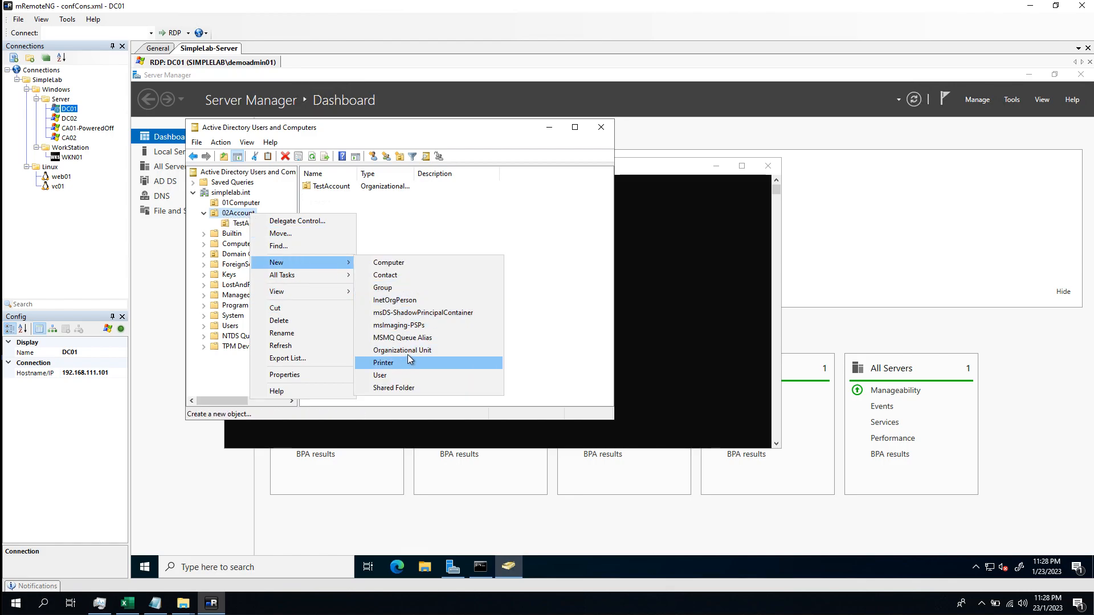
click(410, 351)
text(ServiceAccount)
key(Return)
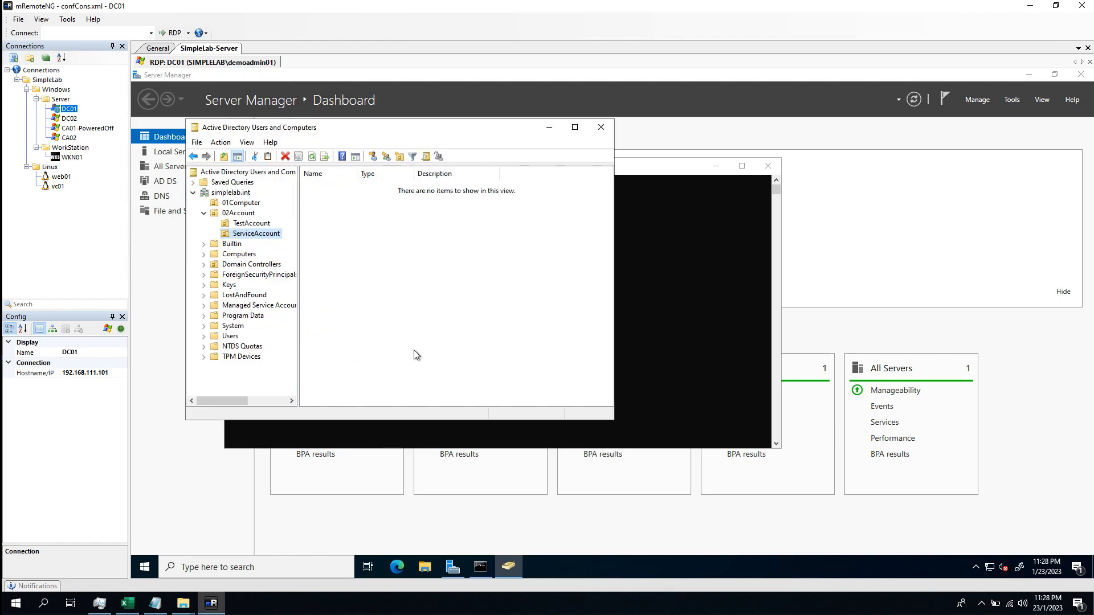
Start a new user in ServiceAccount with name and logon name svc_ldapbind
right_click(374, 245)
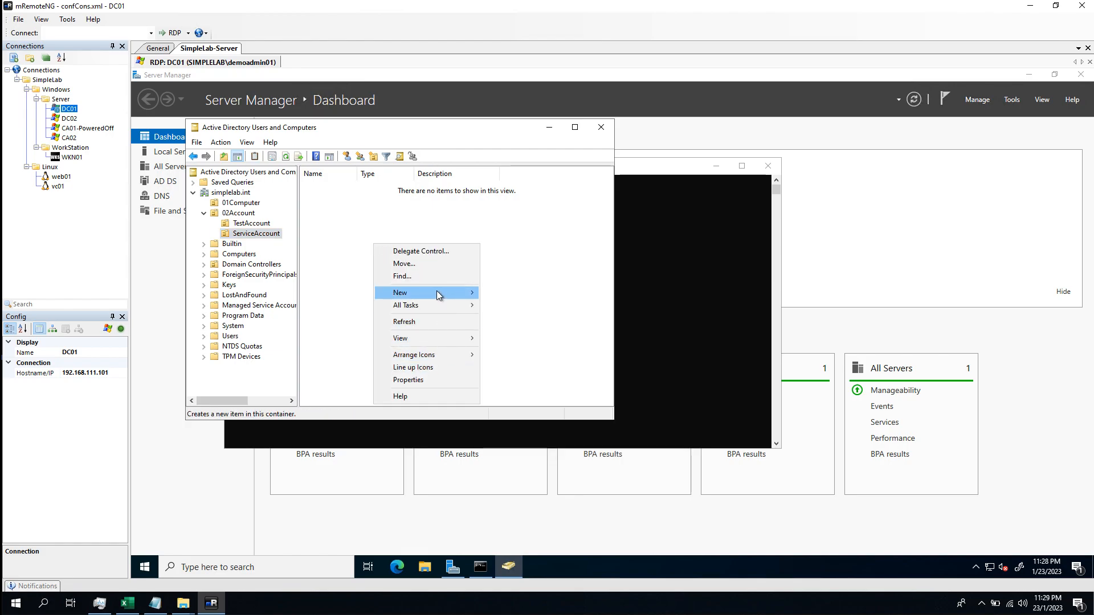
mouse_move(436, 291)
click(517, 405)
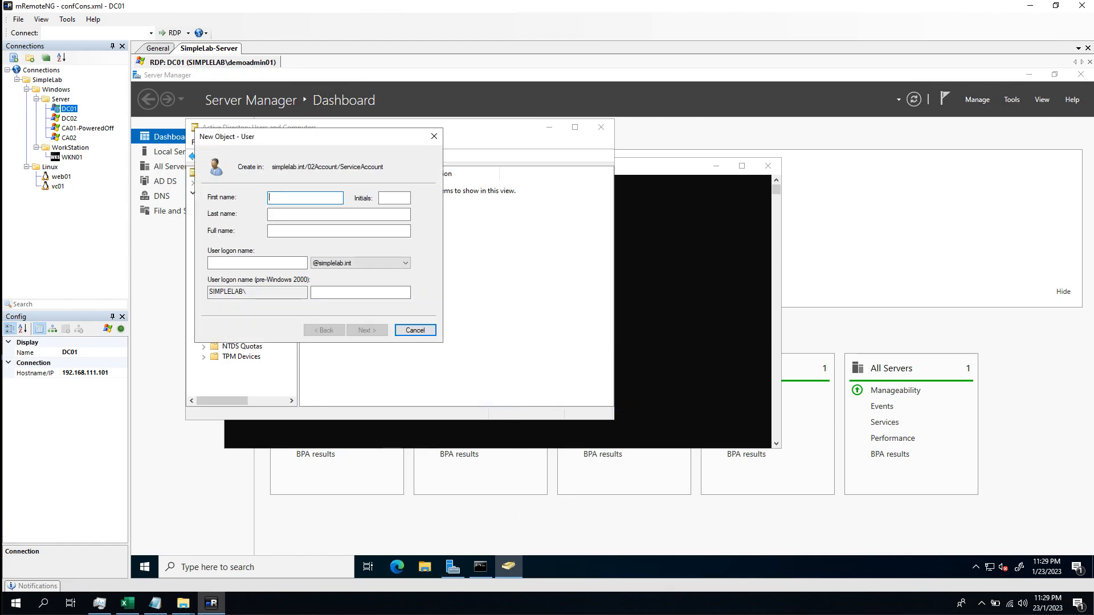
text(svc_)
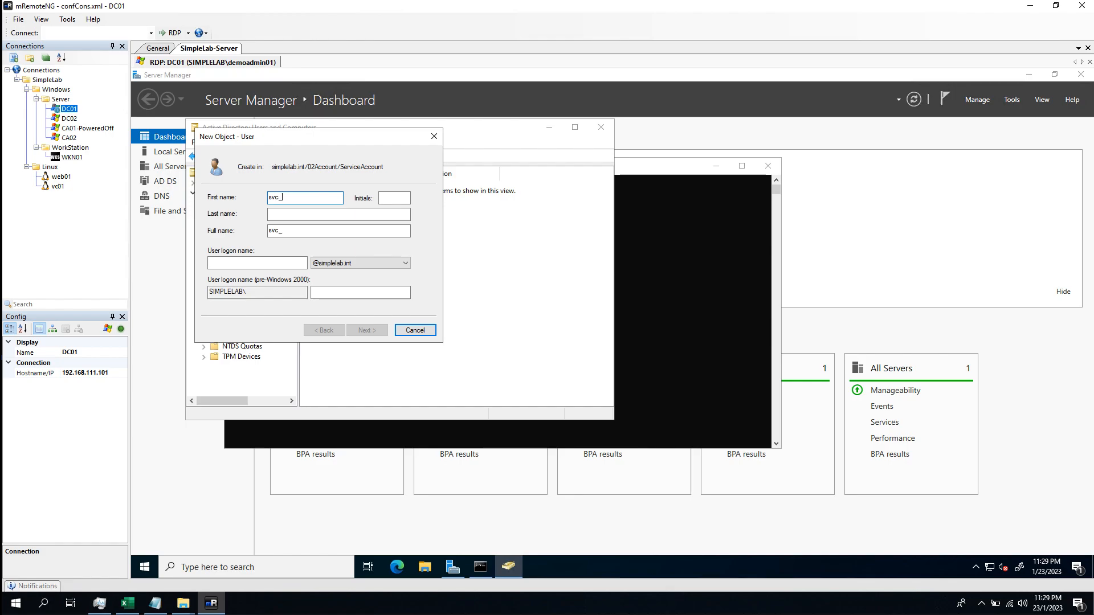
text(ldapbind)
double_click(297, 198)
key(ctrl+c)
click(308, 263)
key(ctrl+v)
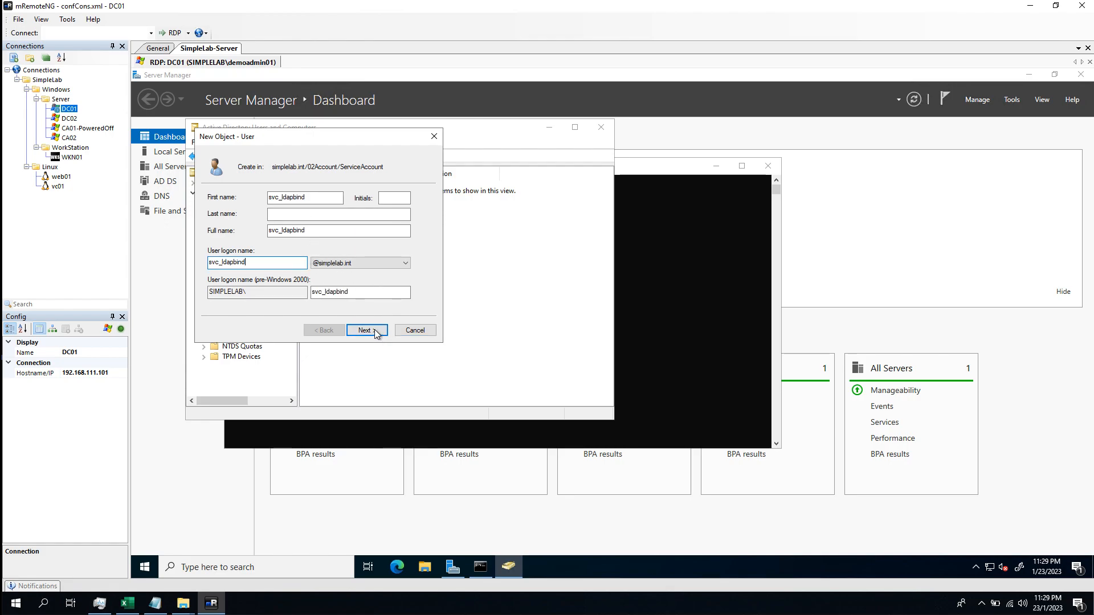
click(373, 331)
Set the account password, no change at next logon, password never expires, and finish
click(296, 234)
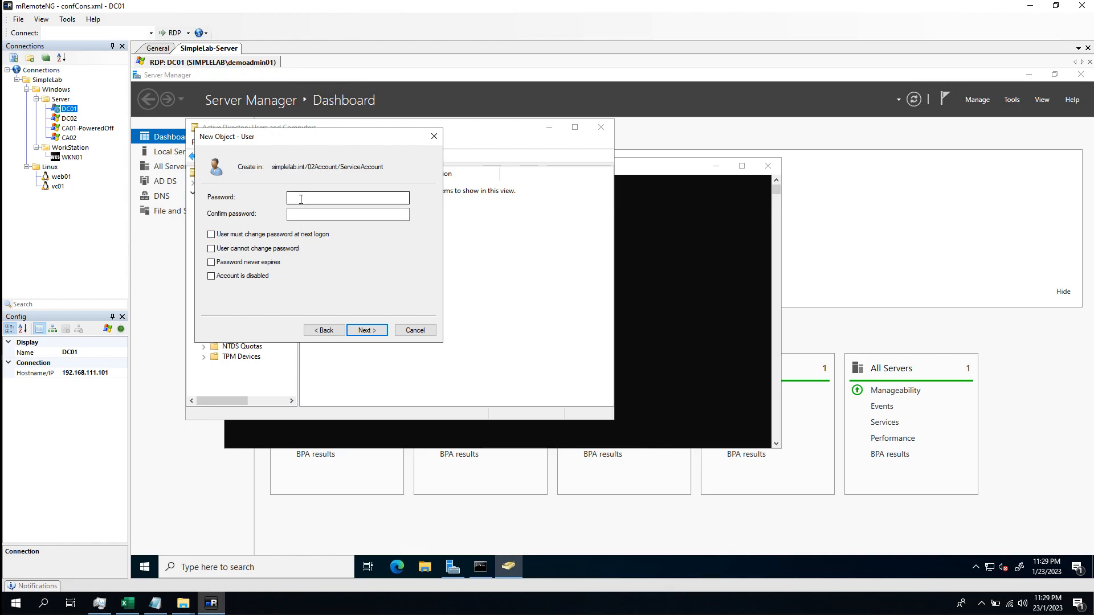
click(301, 198)
text(********)
key(Tab)
text(********)
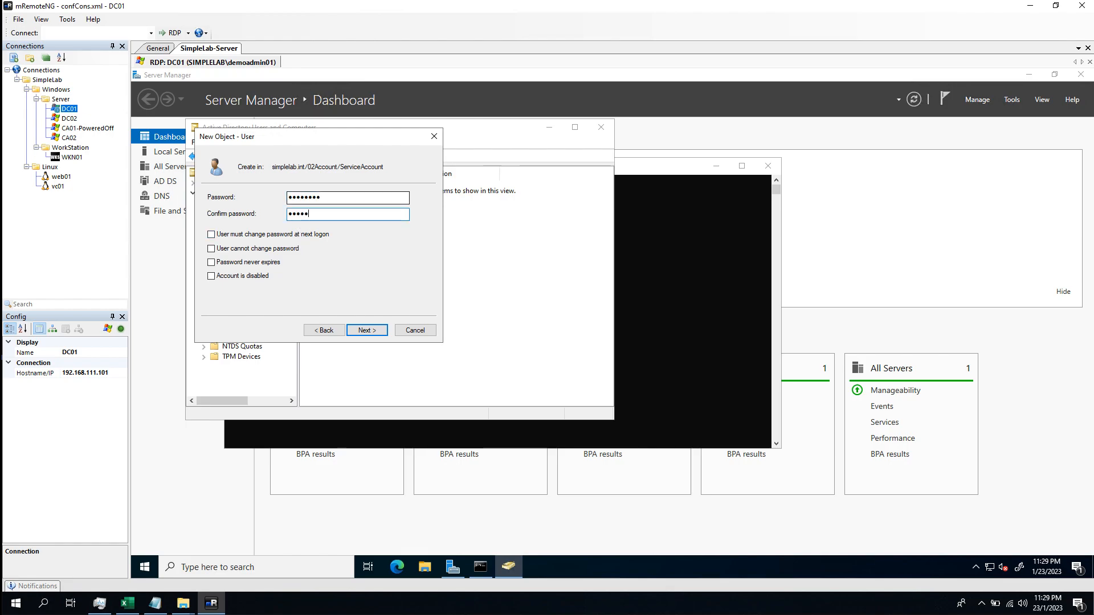
click(274, 266)
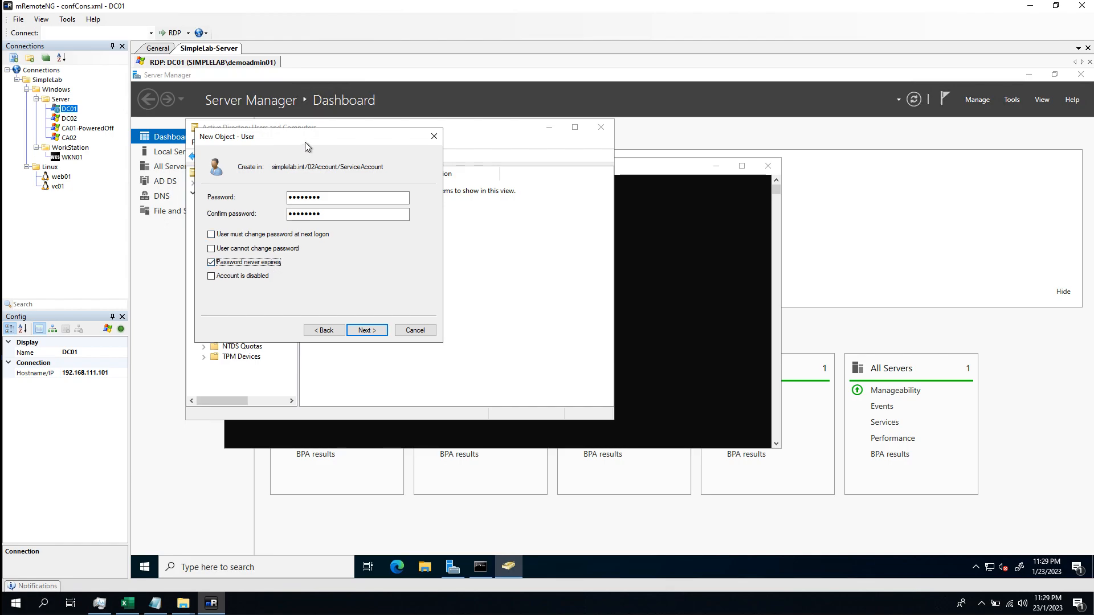
click(368, 330)
click(381, 333)
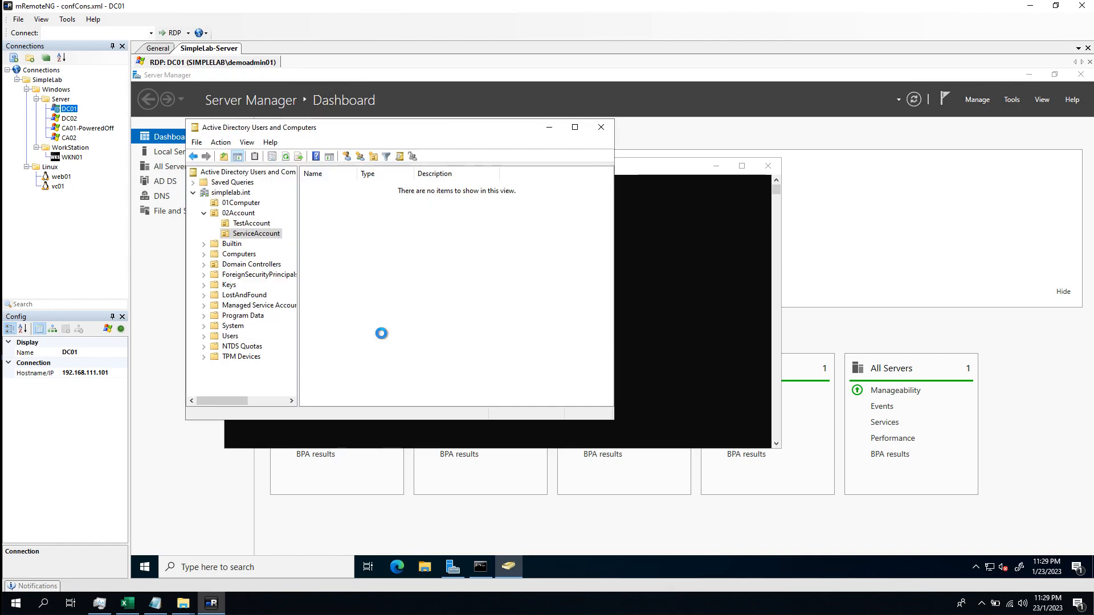
click(330, 197)
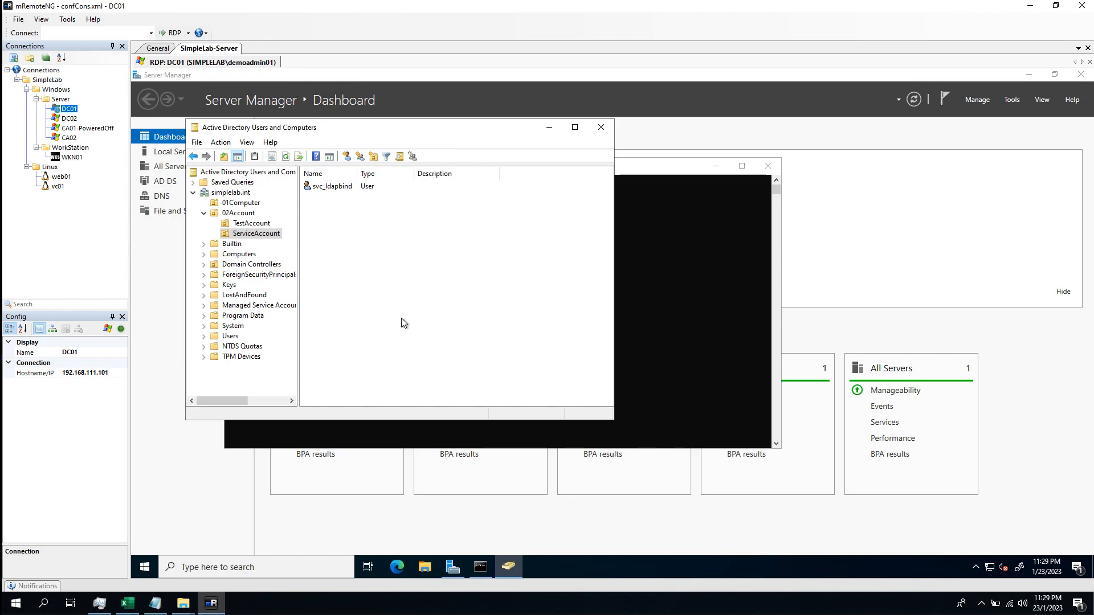
Move the windows aside and run certlm.msc elevated from Command Prompt
drag(319, 127, 414, 157)
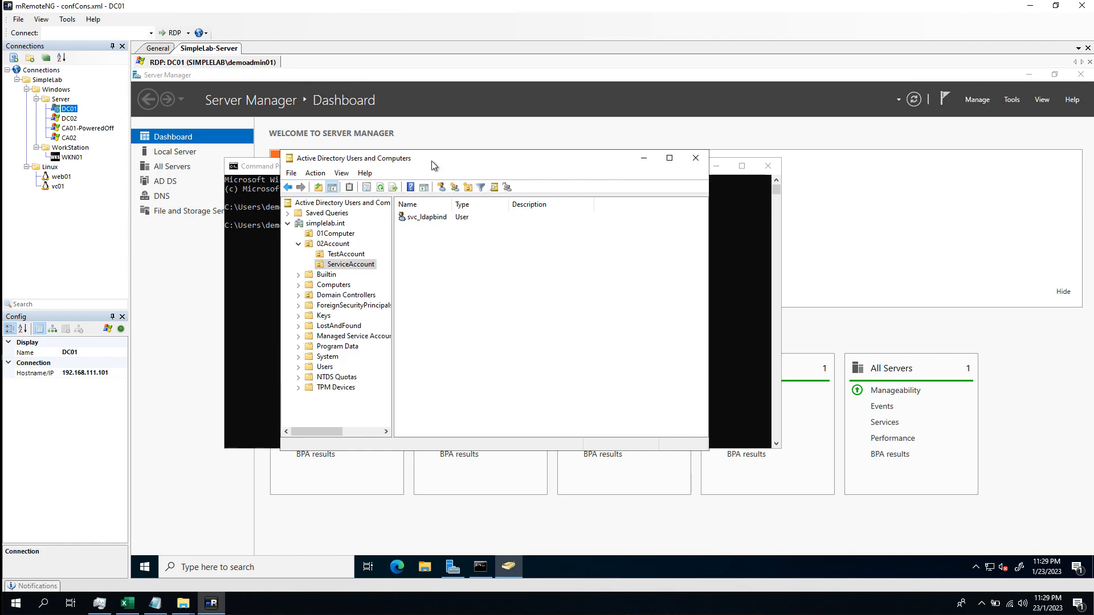
drag(433, 165, 515, 167)
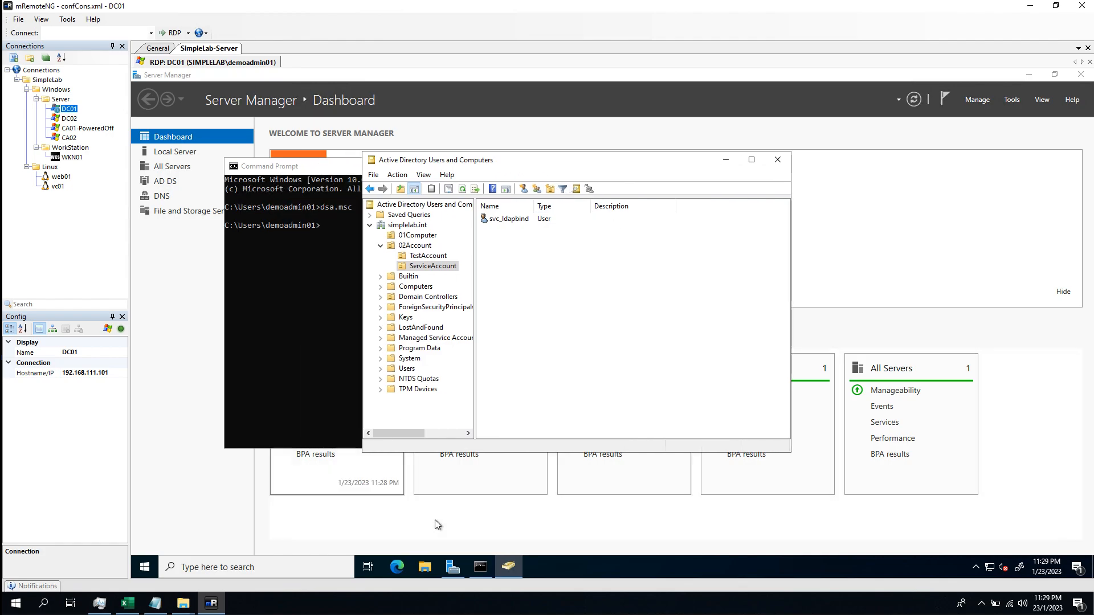
click(482, 568)
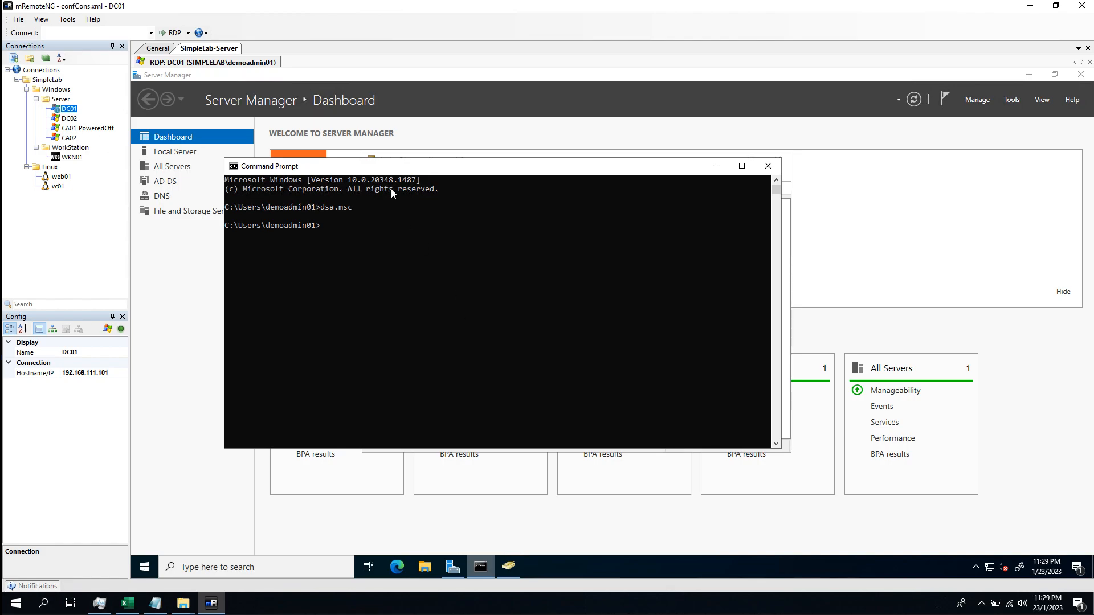
drag(454, 210, 455, 206)
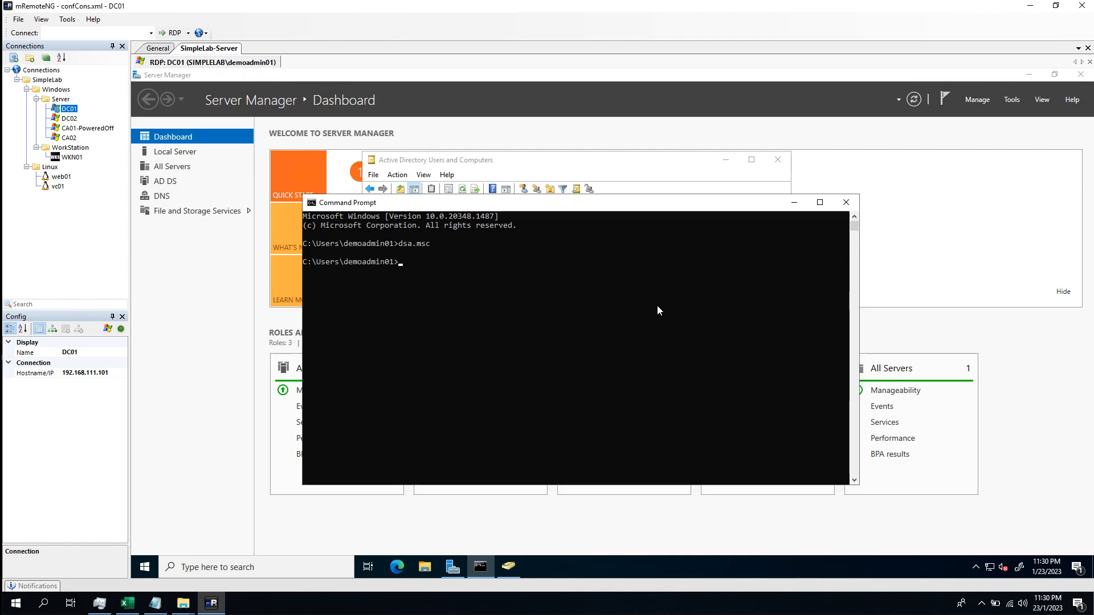
text(certlm.msc)
key(Return)
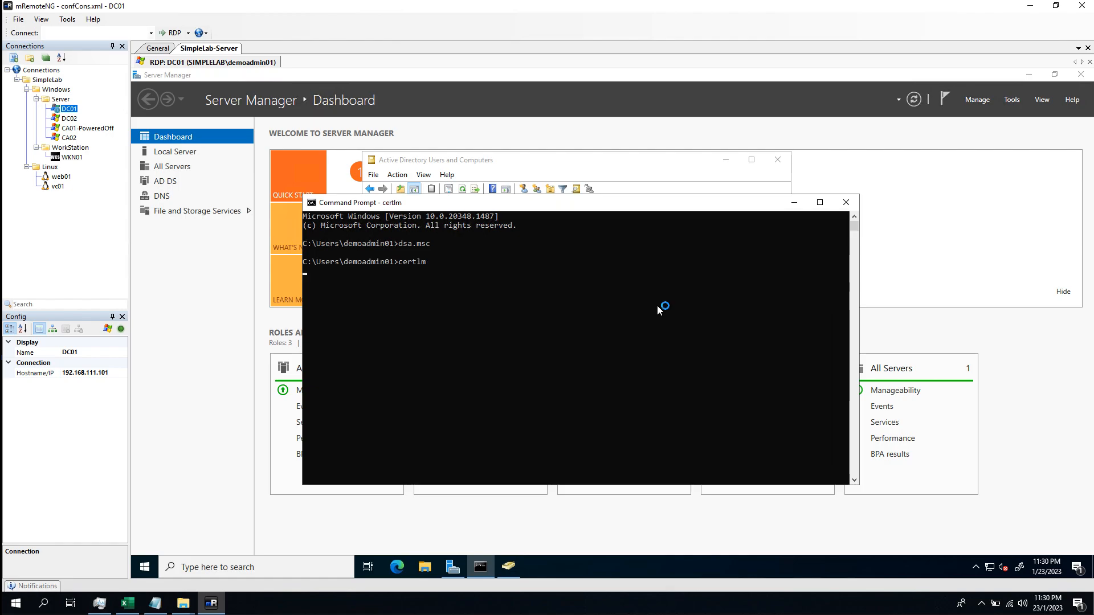
click(556, 385)
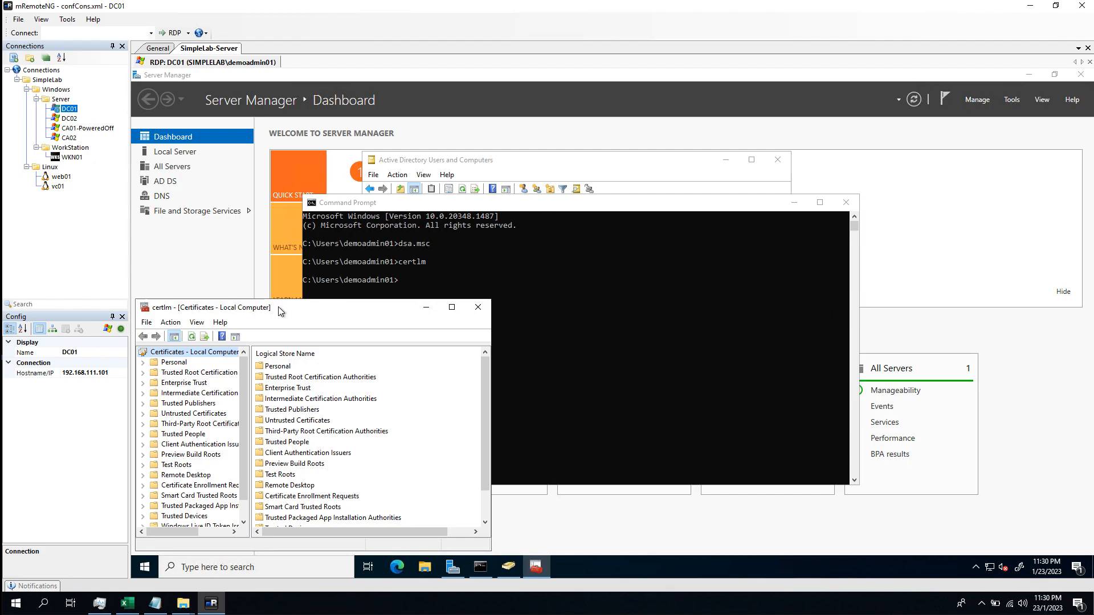
Maximize certlm, list Personal > Certificates, and bring up actions for the LDAPS certificate
drag(278, 307, 413, 177)
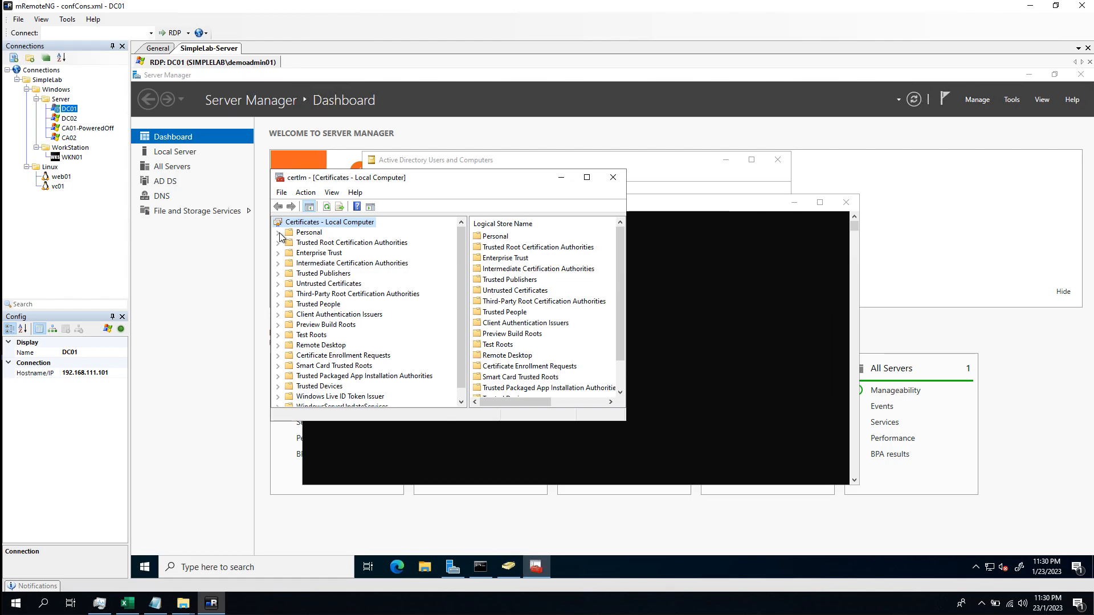
click(278, 233)
double_click(354, 178)
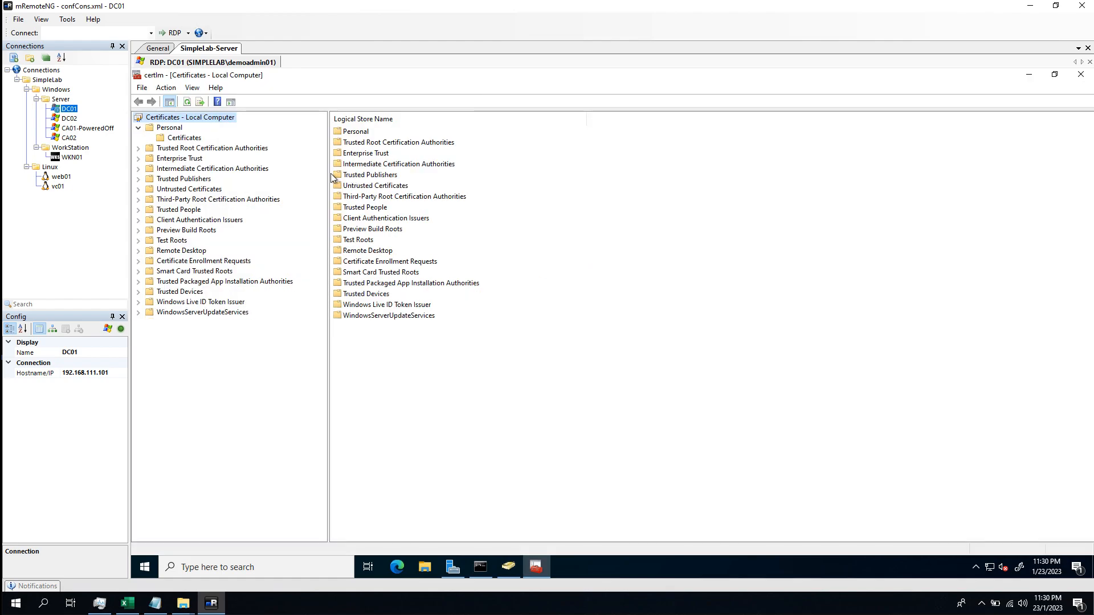
click(185, 138)
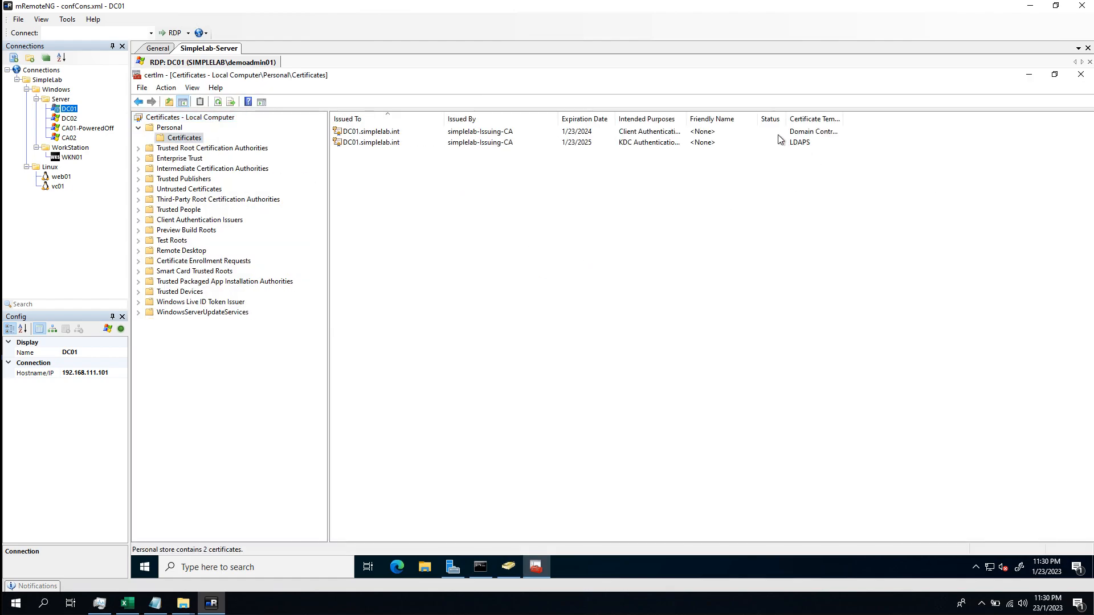
click(832, 144)
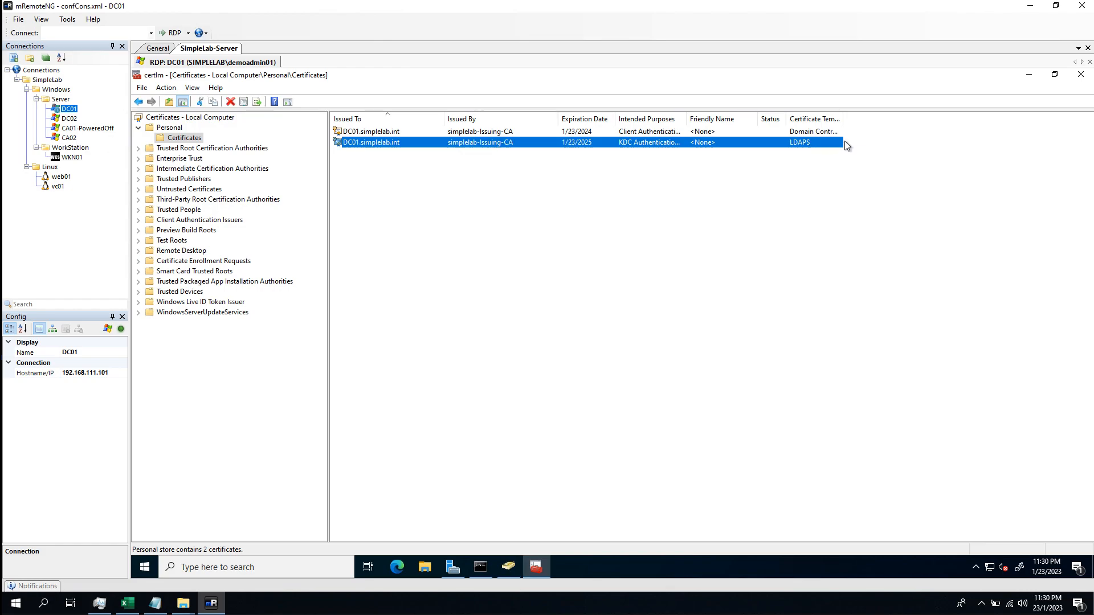
right_click(808, 144)
Export the LDAPS certificate without private key as Base-64 X.509 file dc01.cer on the Desktop
mouse_move(854, 170)
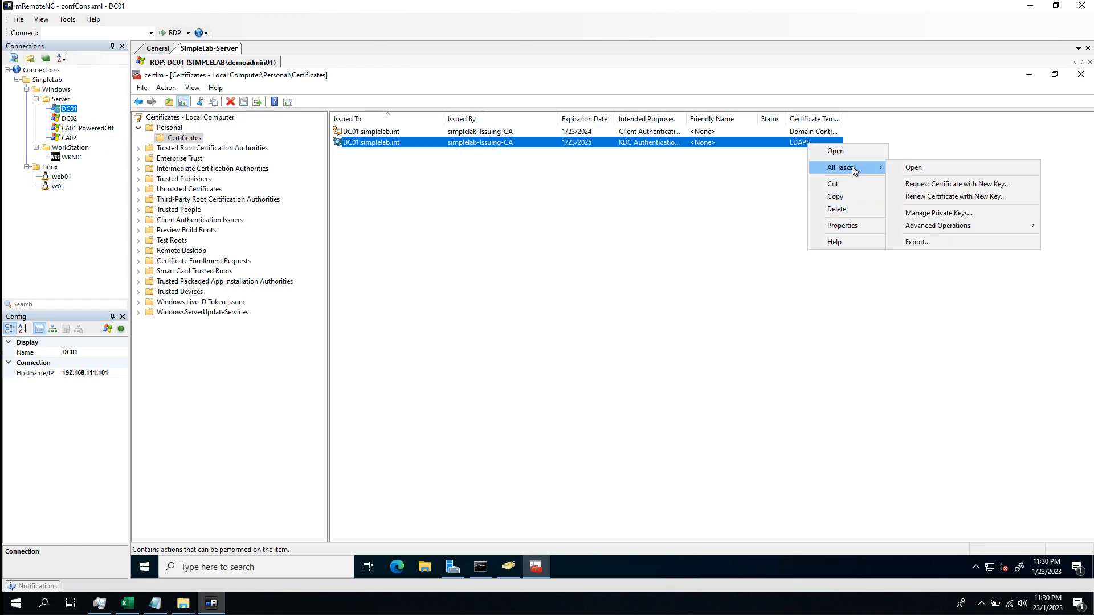
click(941, 243)
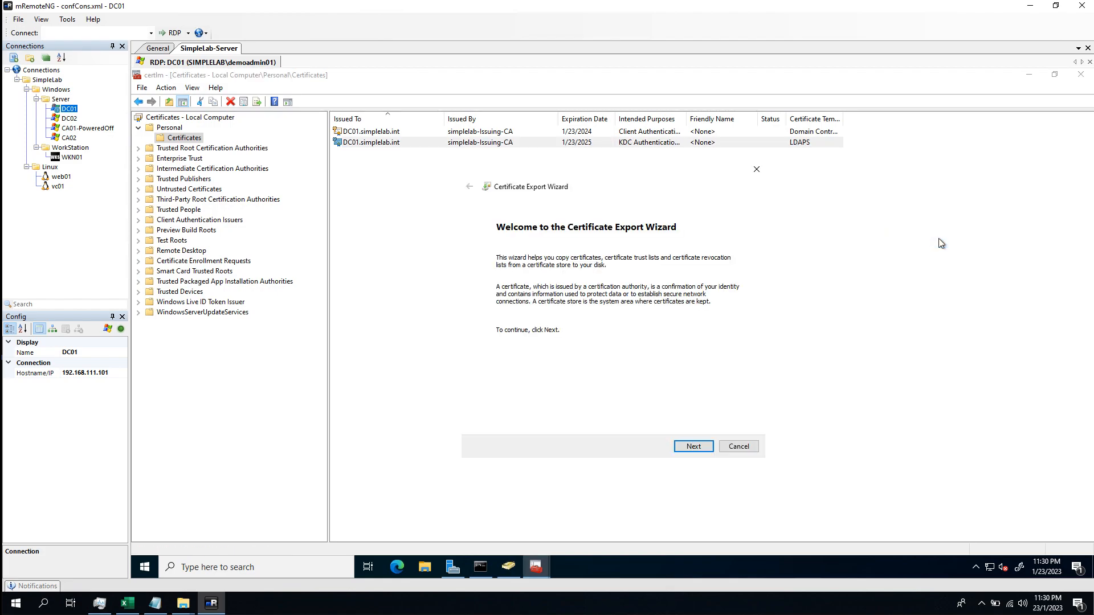
click(694, 447)
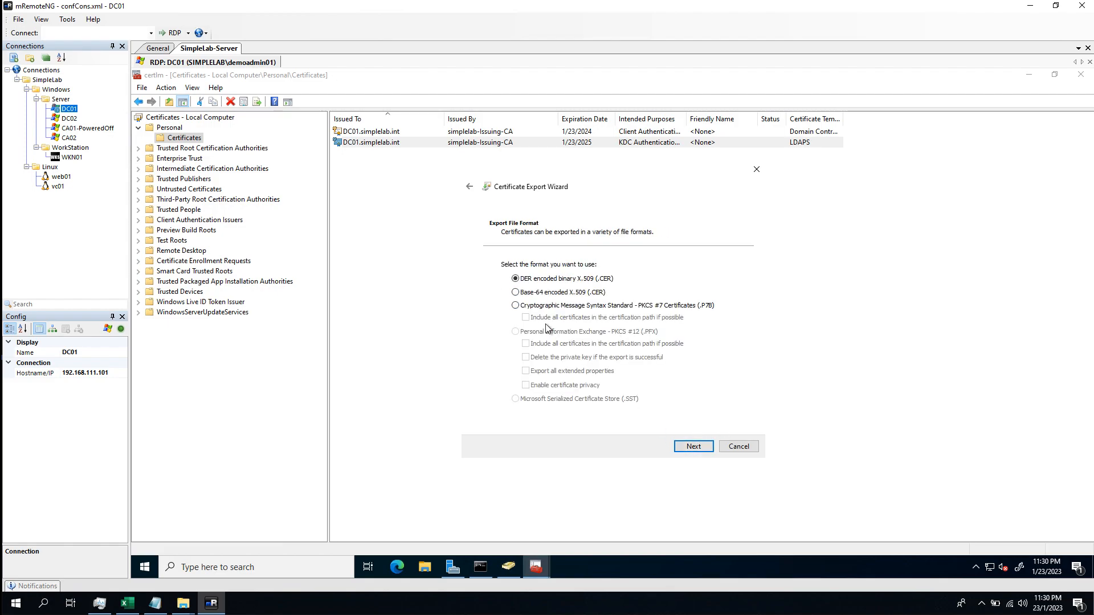
click(516, 293)
click(694, 447)
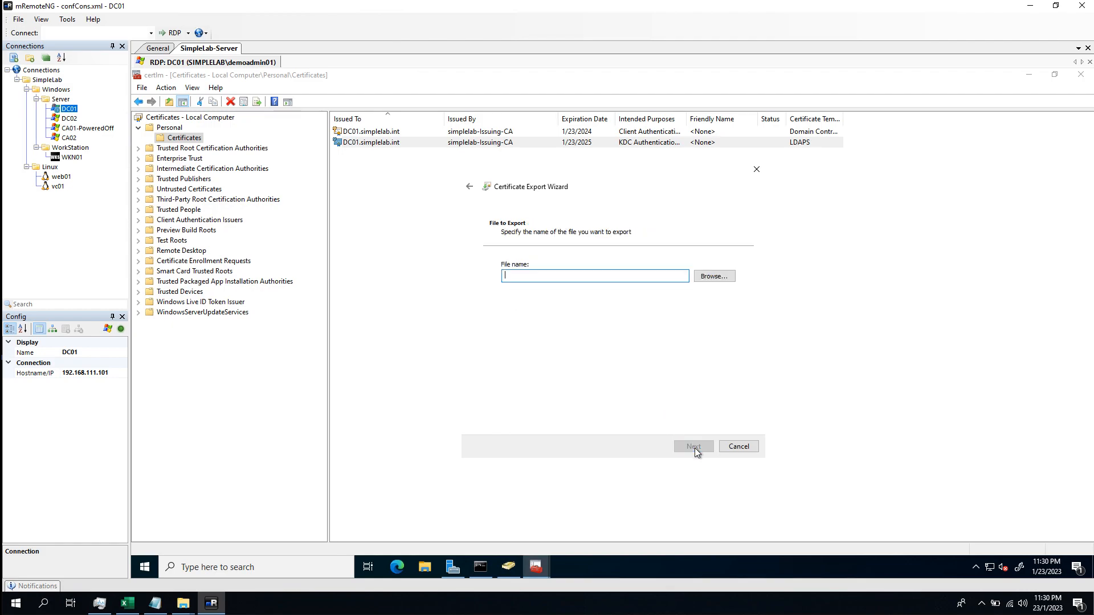
click(705, 279)
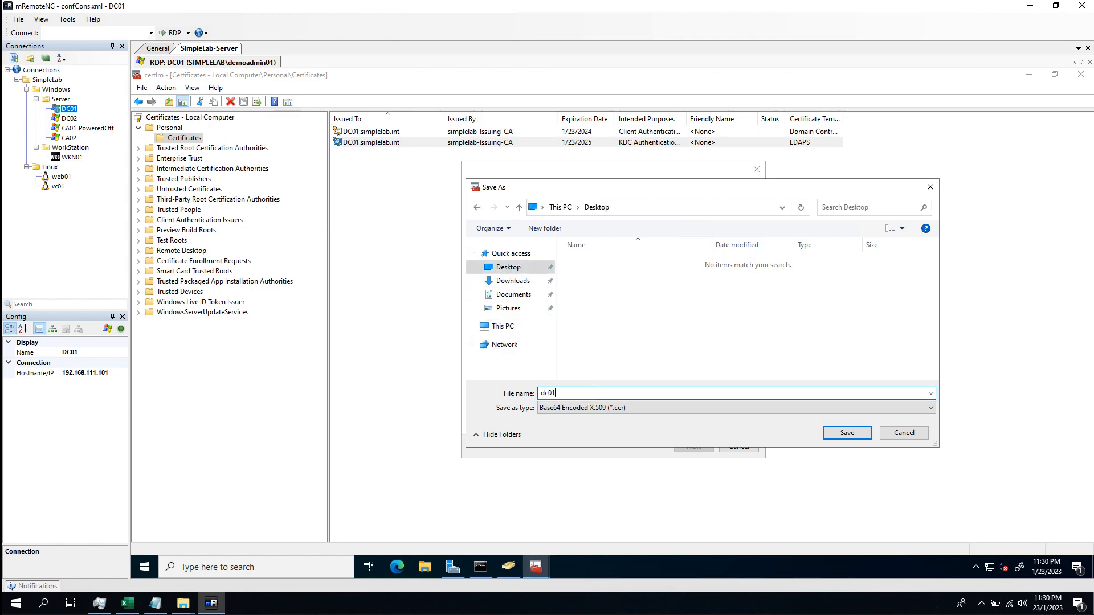
text(dc01)
key(Return)
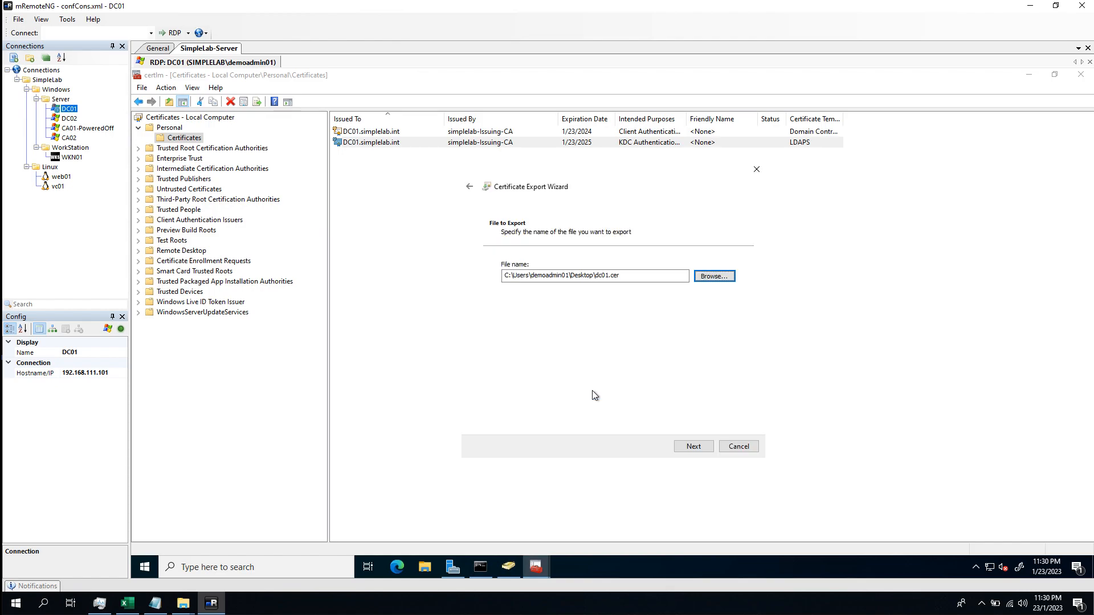
click(693, 447)
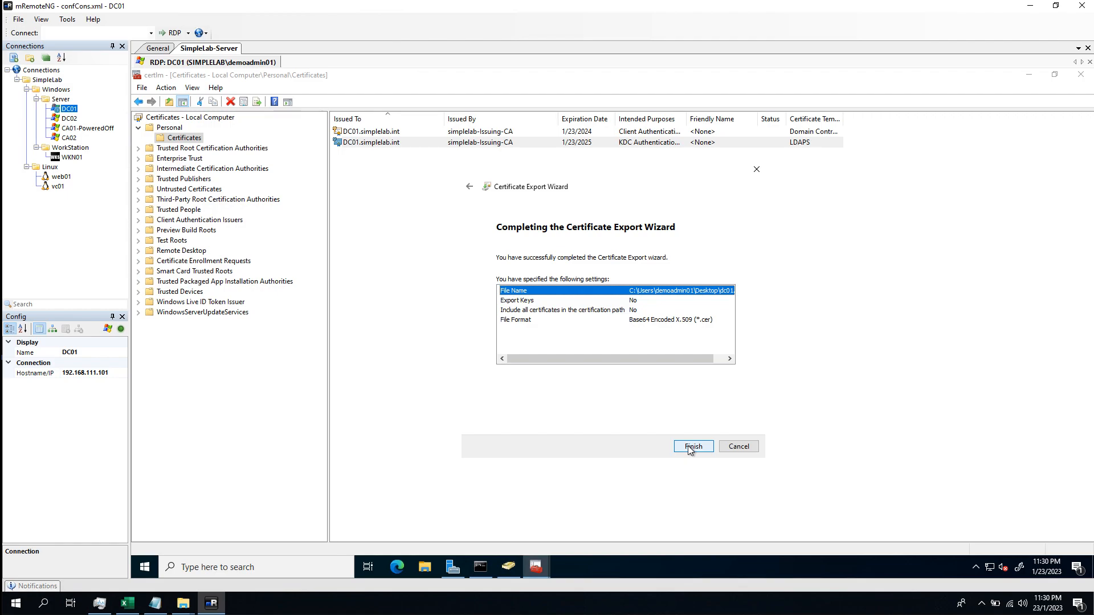
click(691, 448)
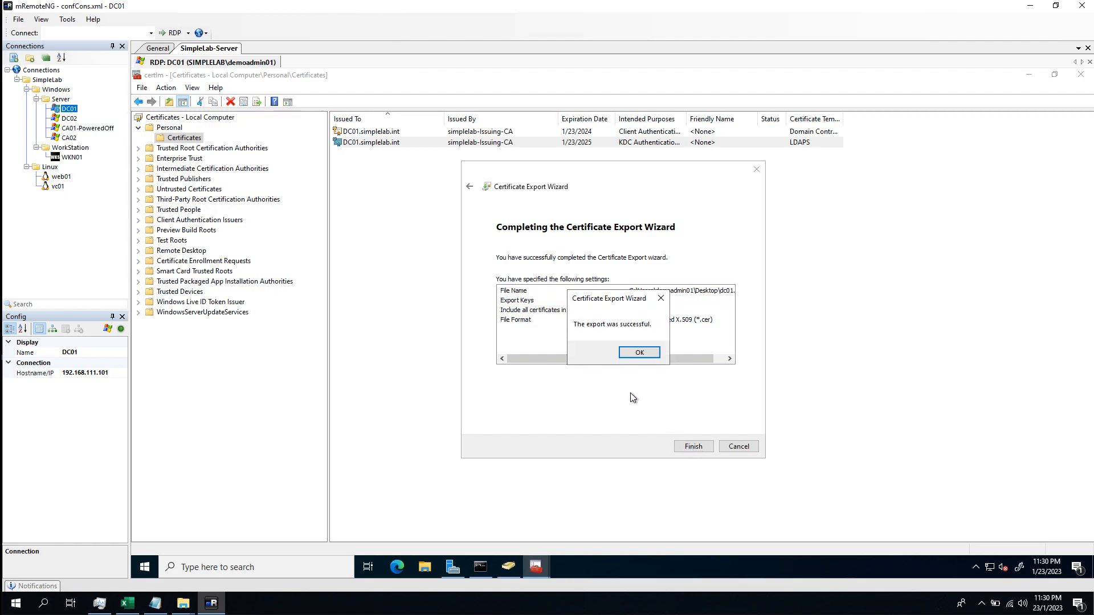
click(635, 352)
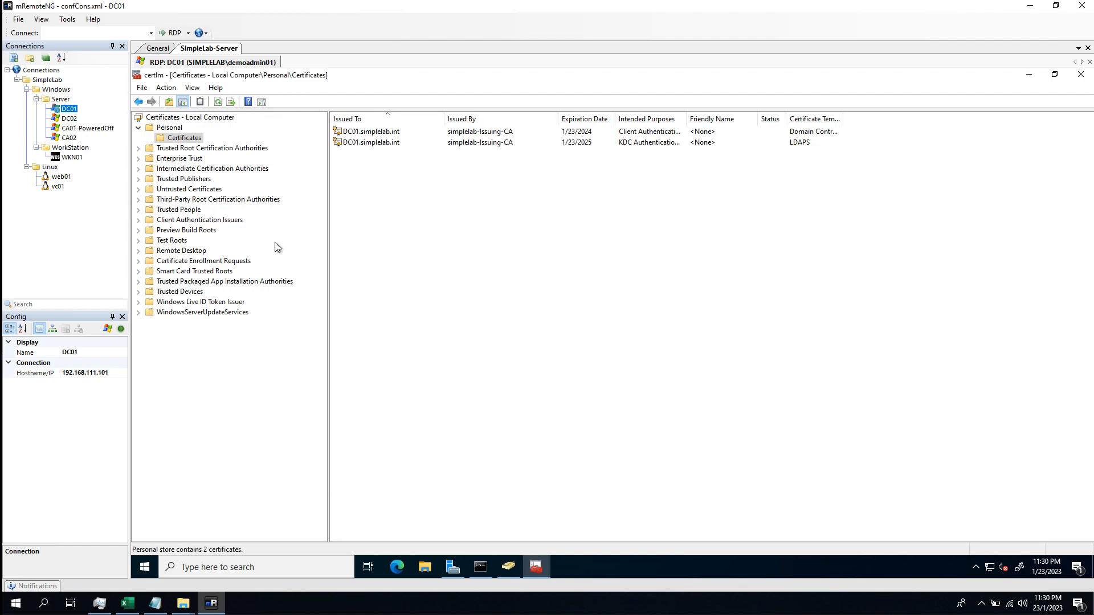
Connect to DC02 and launch certlm elevated from Command Prompt
click(67, 119)
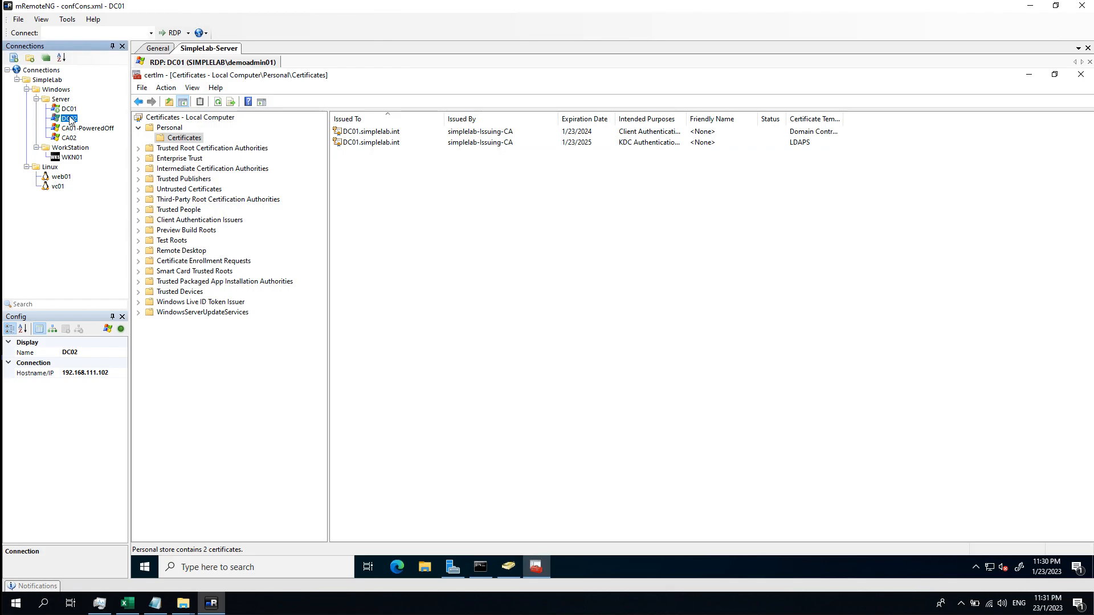
double_click(69, 119)
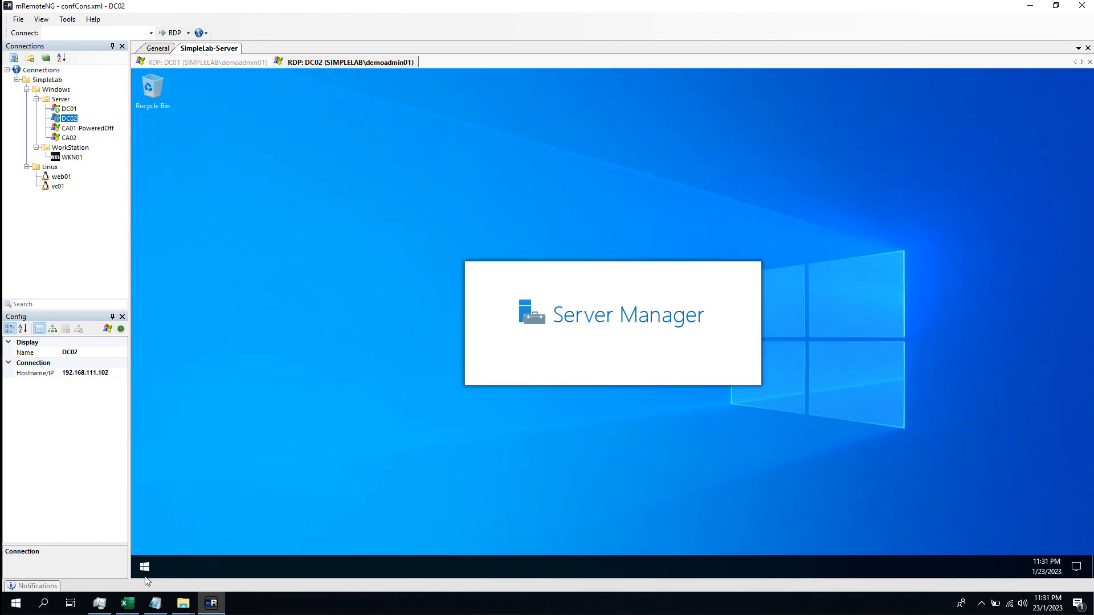
click(145, 568)
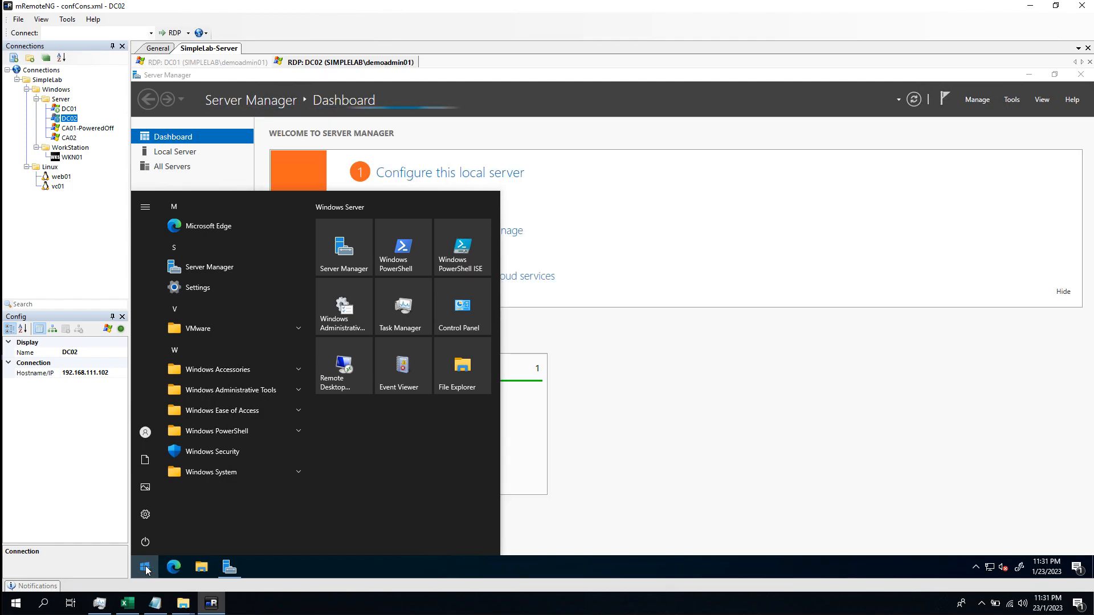
text(cmd)
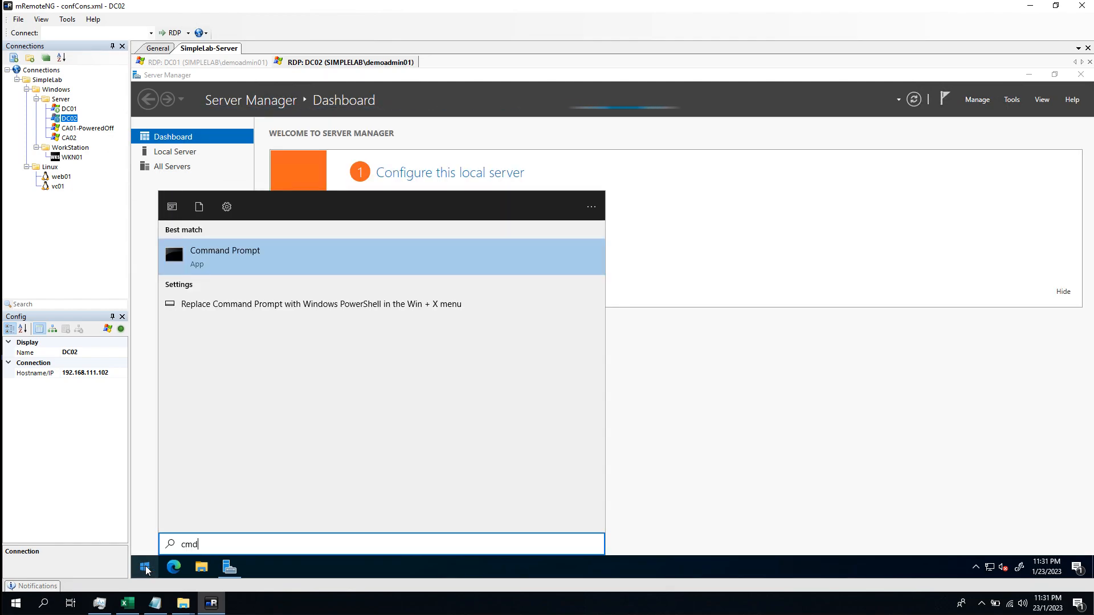
key(Return)
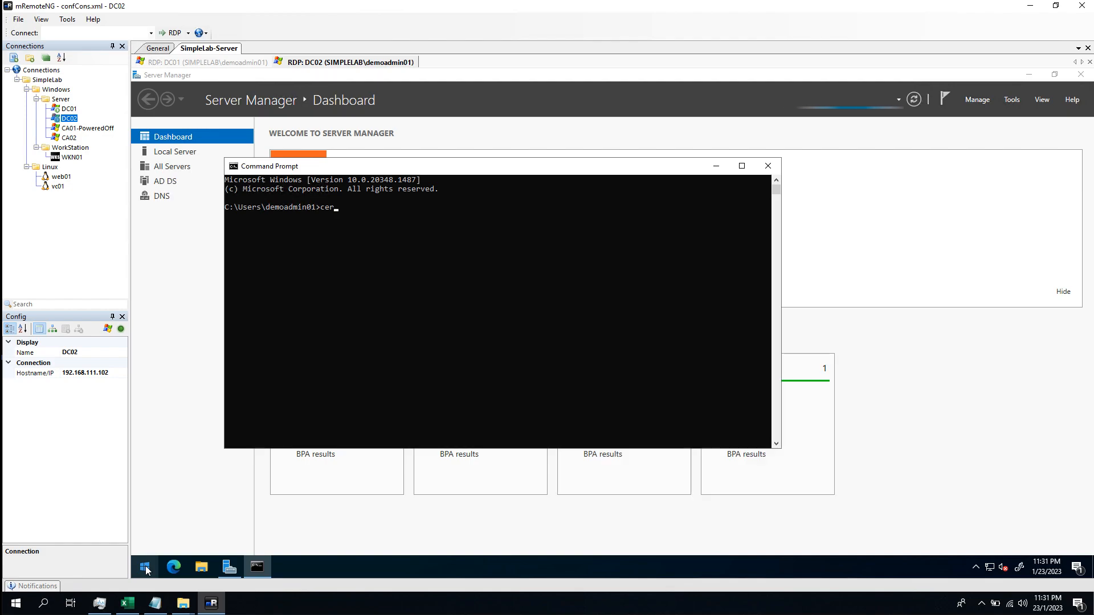
text(certlm)
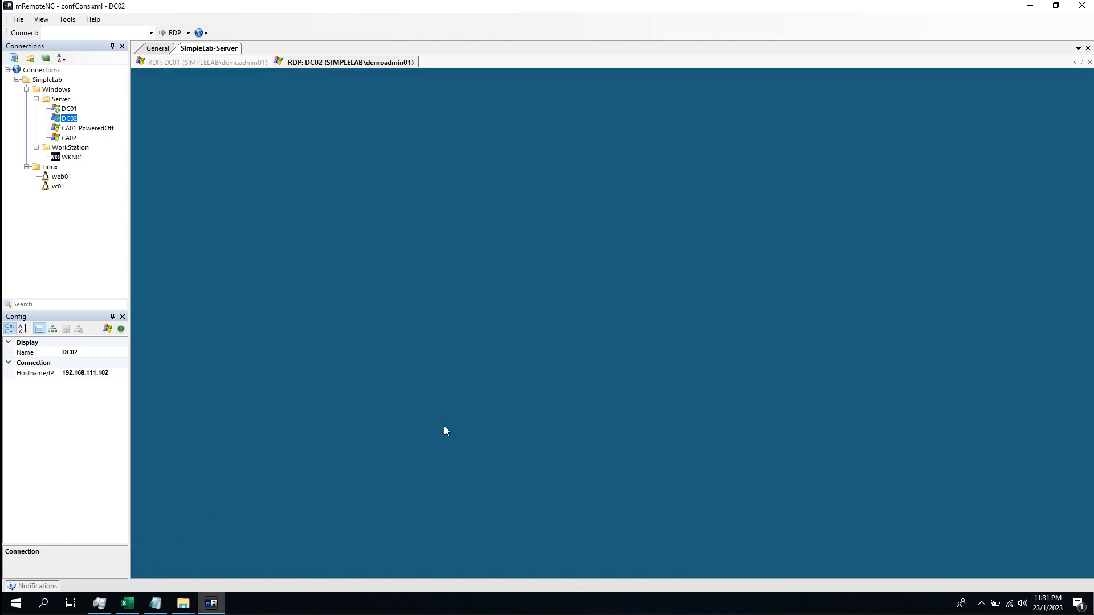
click(534, 385)
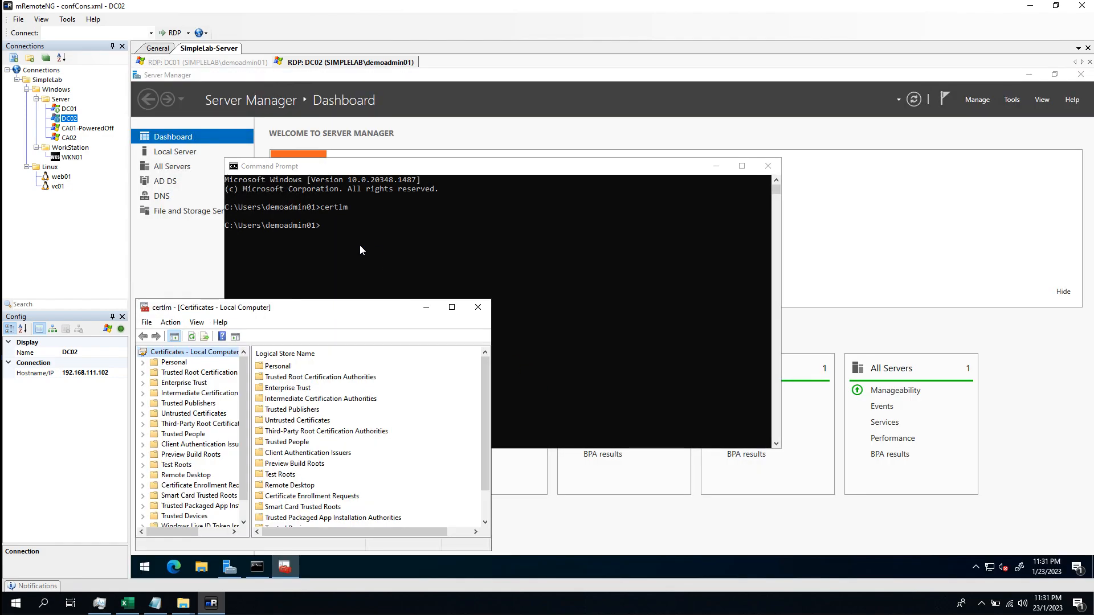
Maximize certlm, list Personal > Certificates, and bring up actions for DC02's LDAPS certificate
double_click(273, 307)
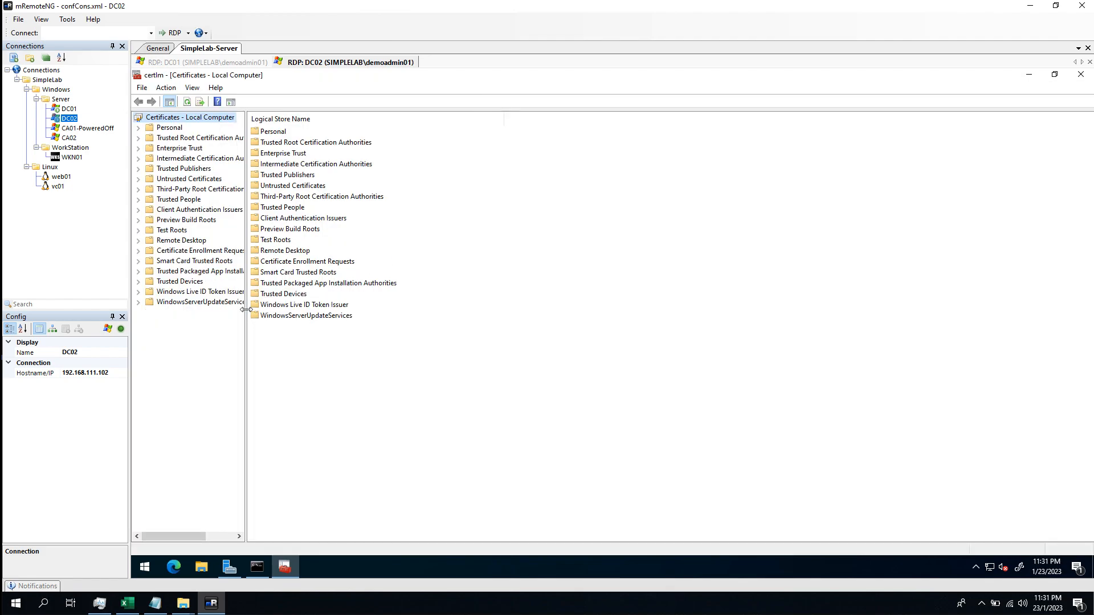
drag(245, 309, 296, 229)
click(139, 127)
click(184, 137)
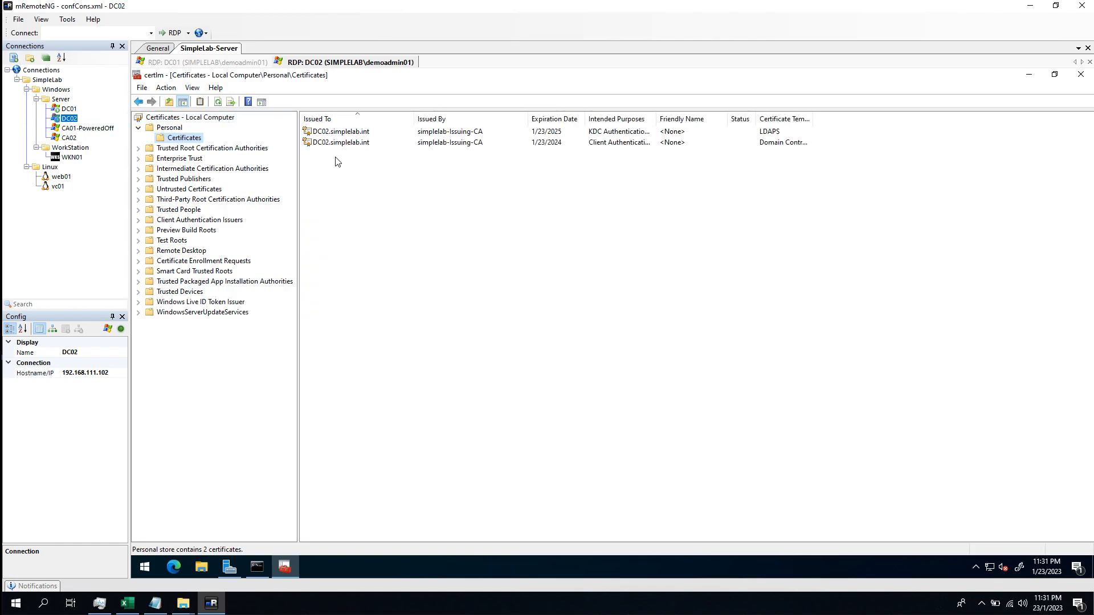
right_click(716, 135)
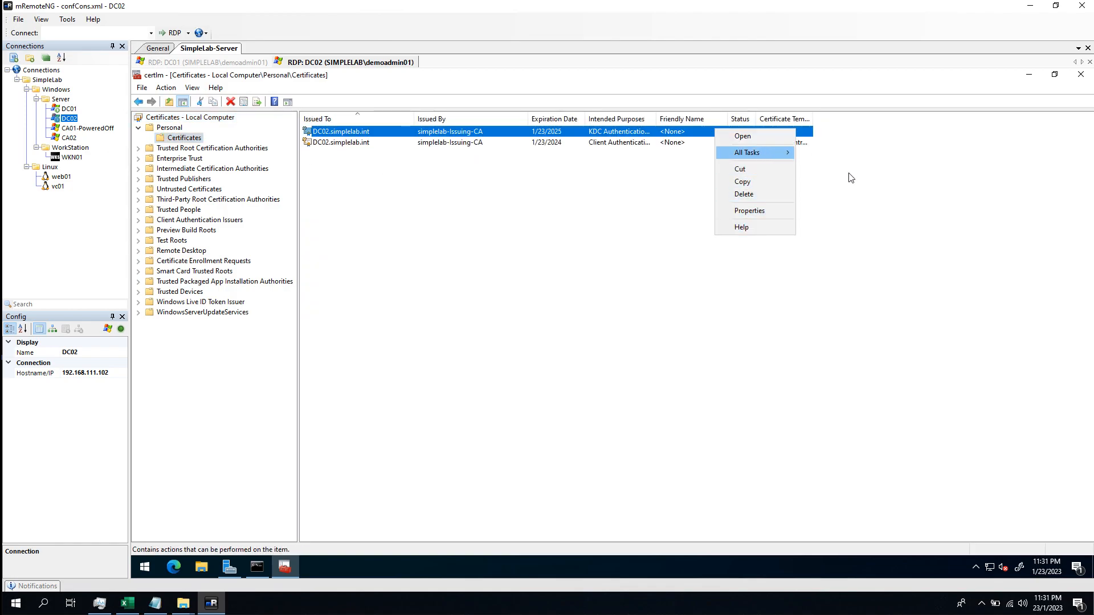
Export DC02's LDAPS certificate without the private key in Base-64 X.509 format
mouse_move(761, 151)
click(824, 228)
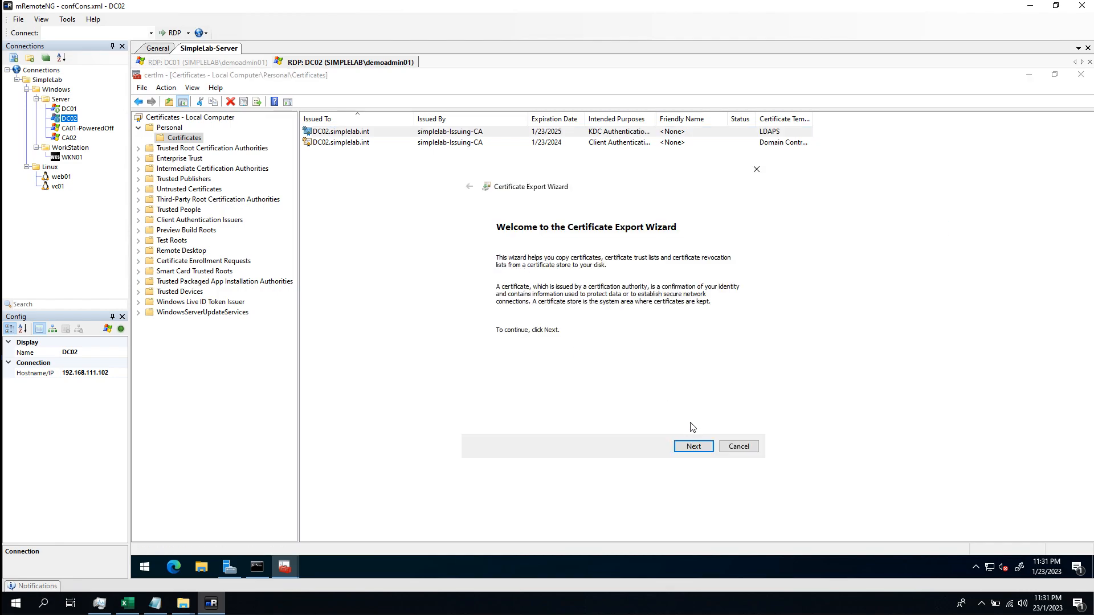
click(693, 448)
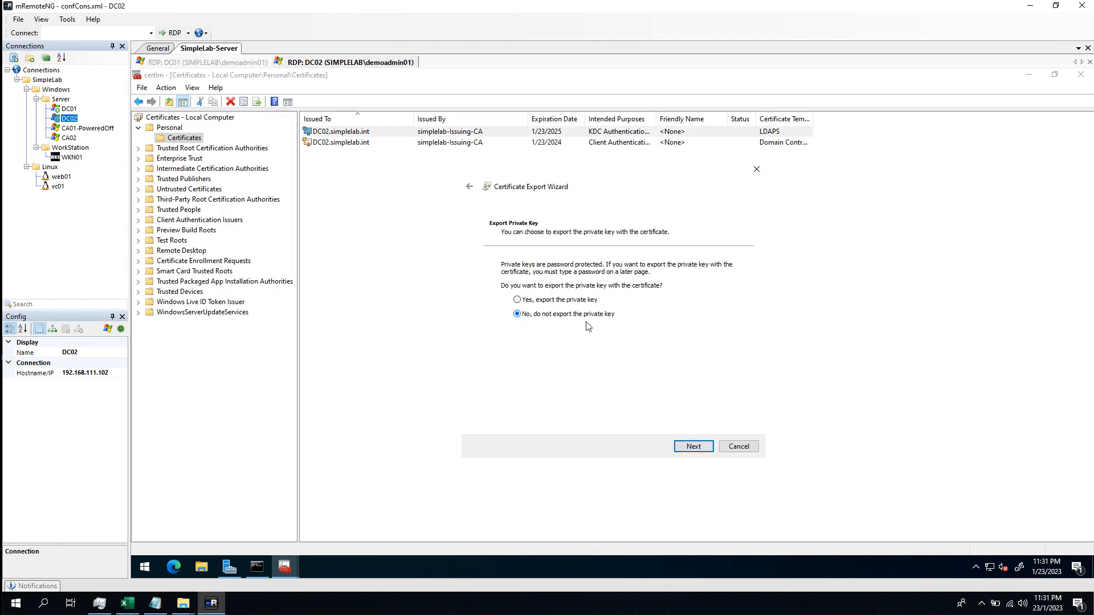
click(696, 450)
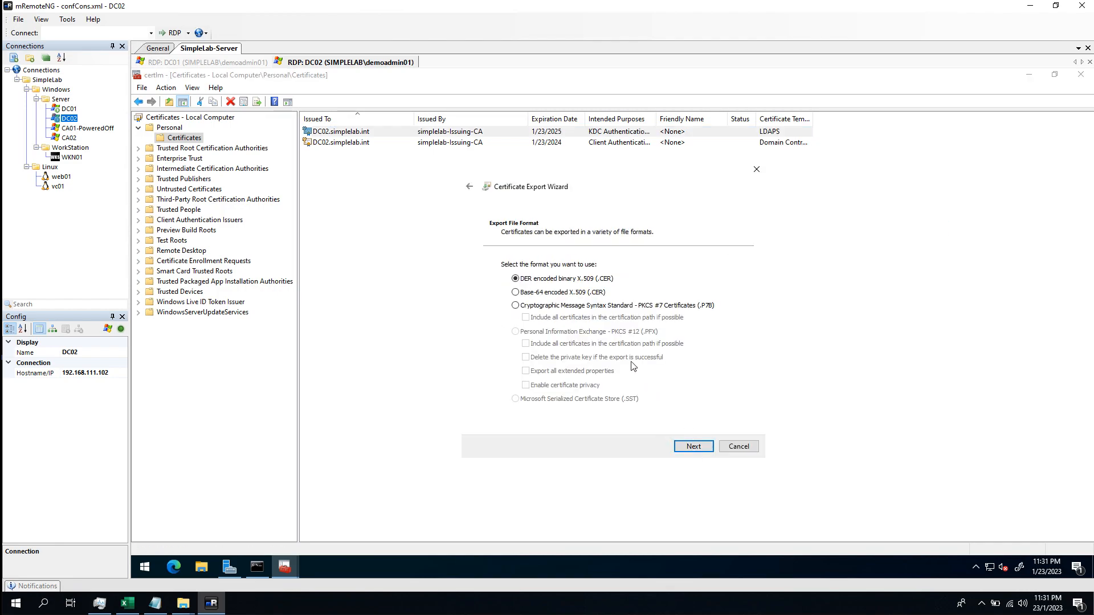
click(567, 293)
click(699, 447)
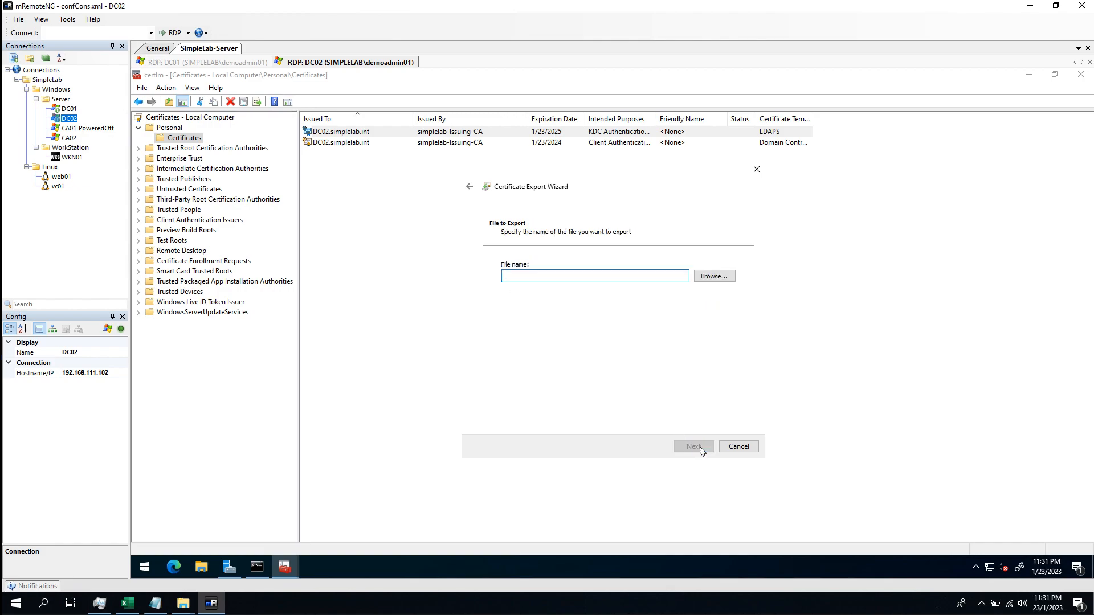
Save the export as DC02.cer on the Desktop, then minimize certlm and Server Manager
click(716, 277)
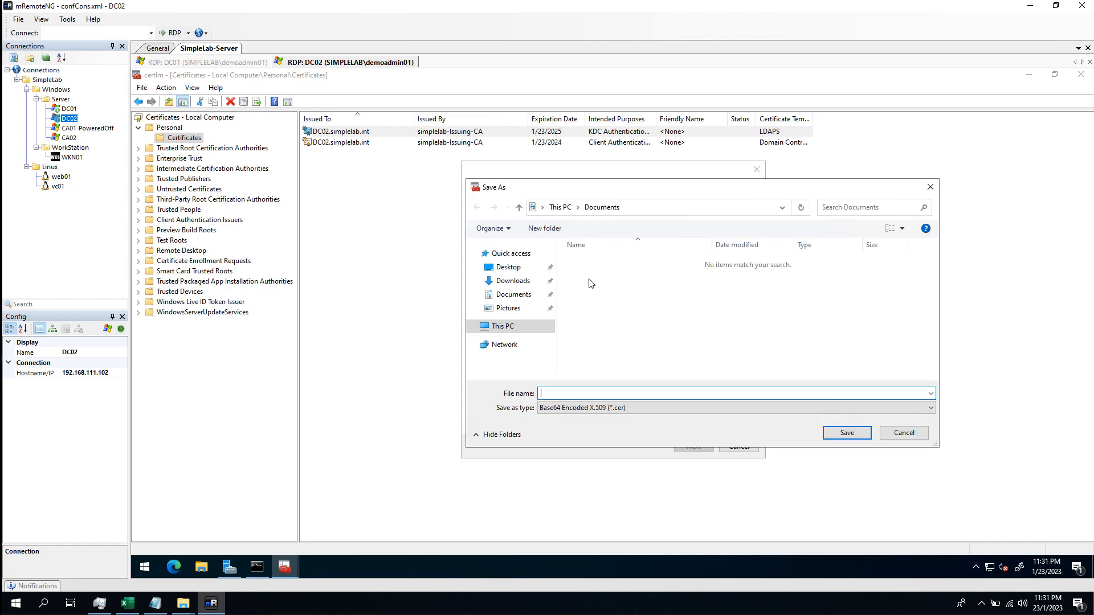
click(510, 269)
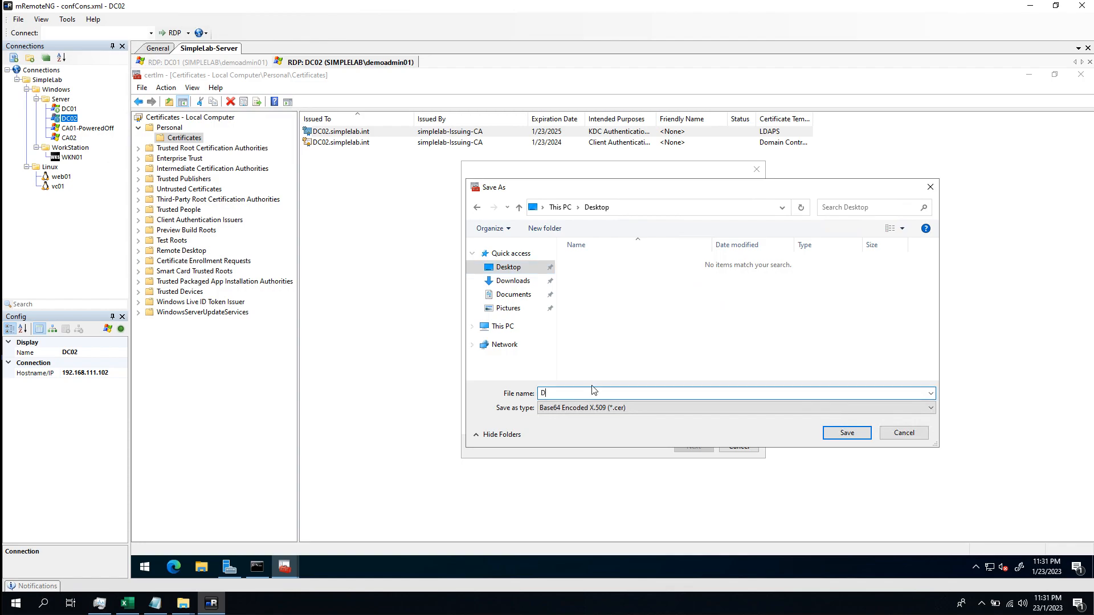
text(DC02)
key(Return)
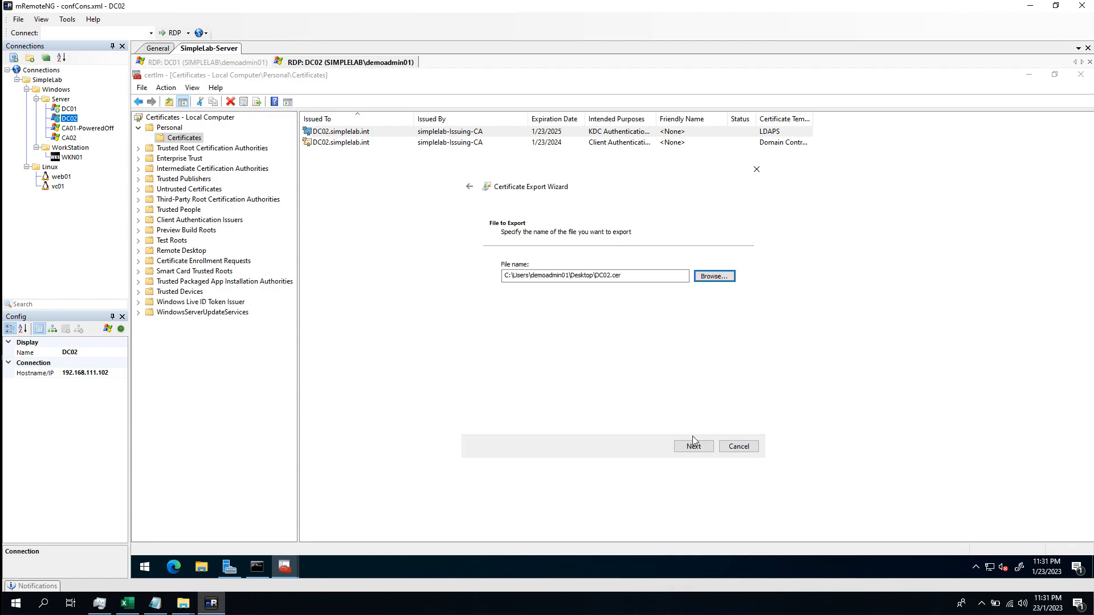
click(702, 449)
click(694, 447)
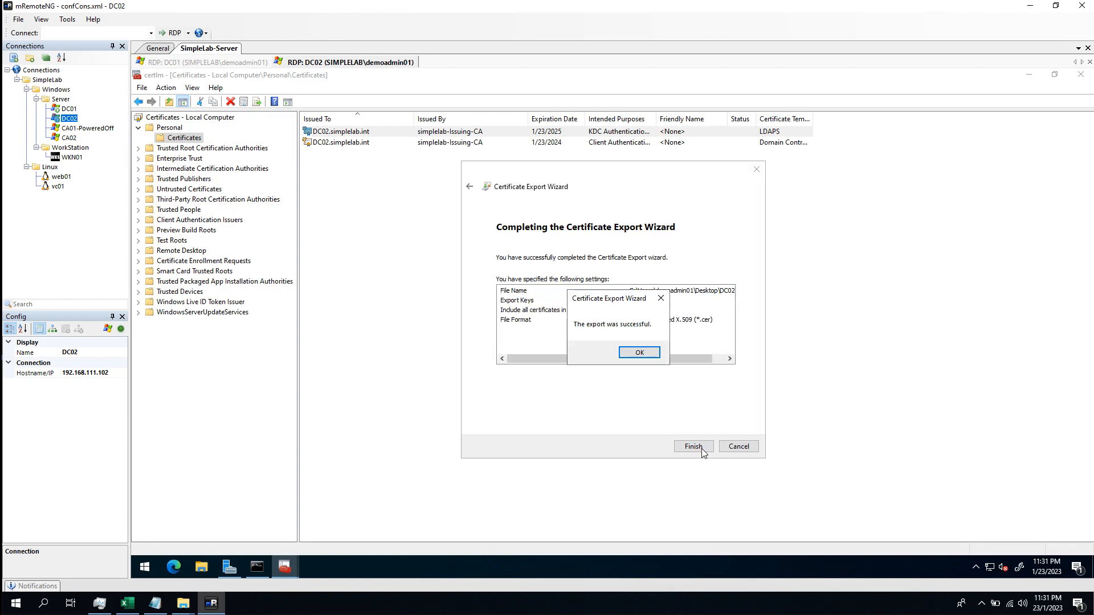
click(641, 359)
click(1029, 75)
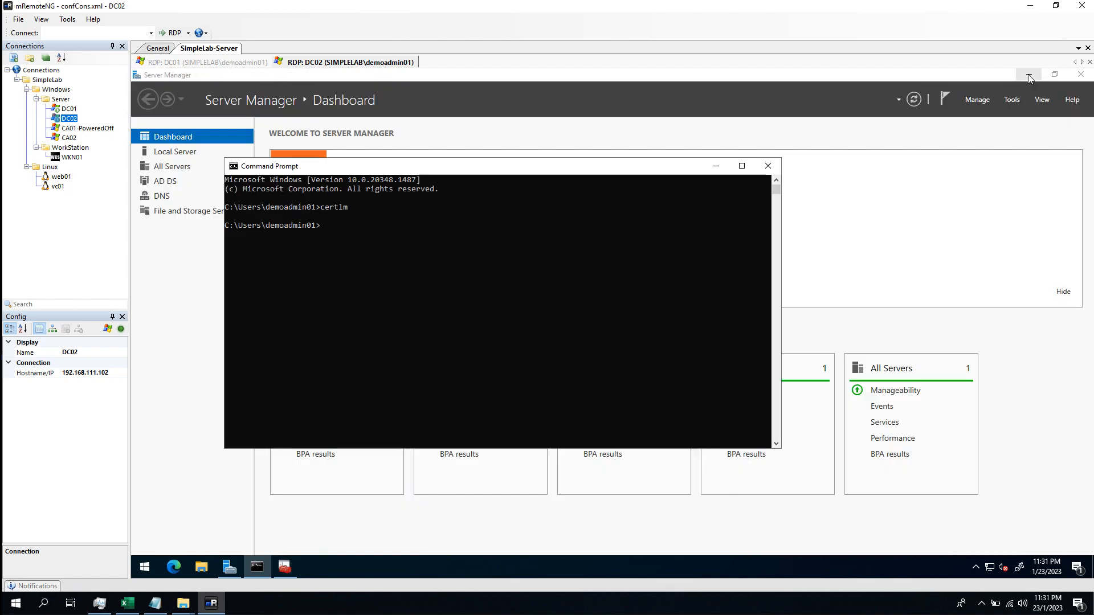
click(1029, 75)
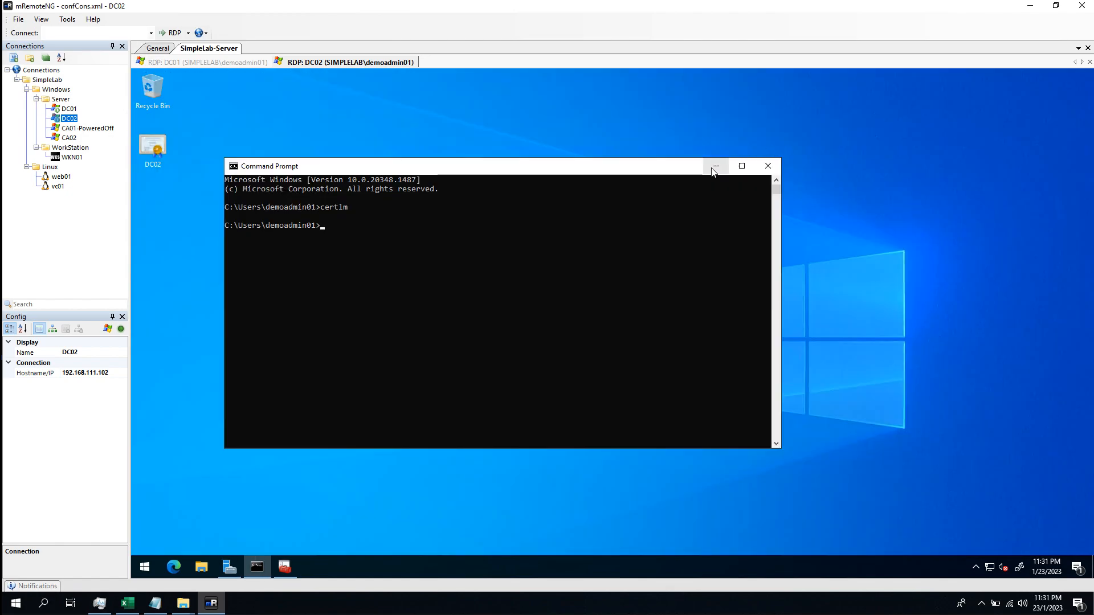
Connect to WKN01 and copy the dc01 certificate file from DC01's desktop onto it
click(69, 157)
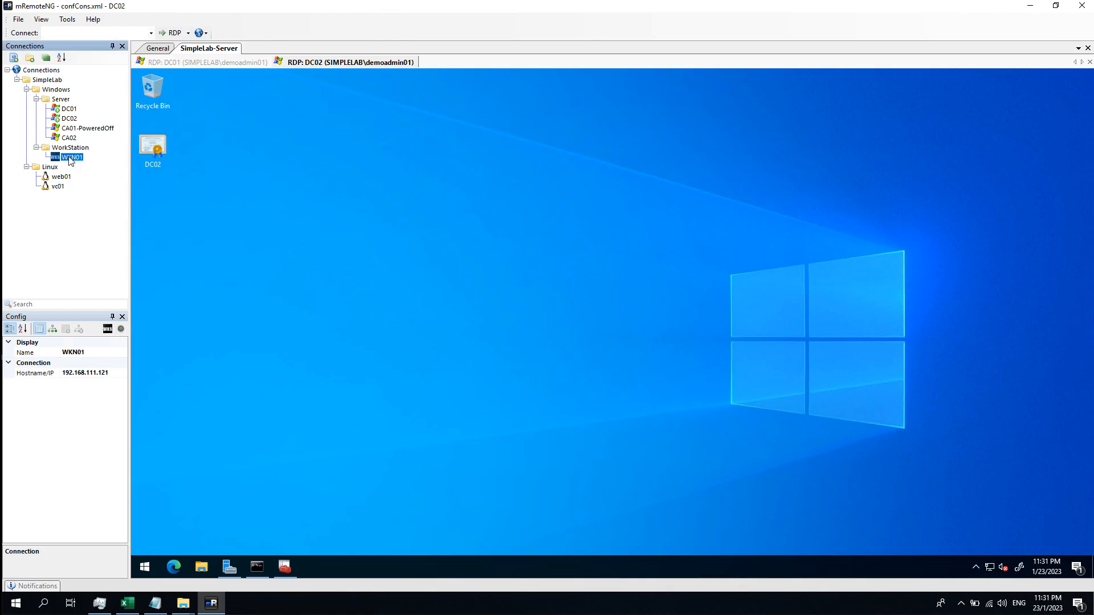
double_click(70, 157)
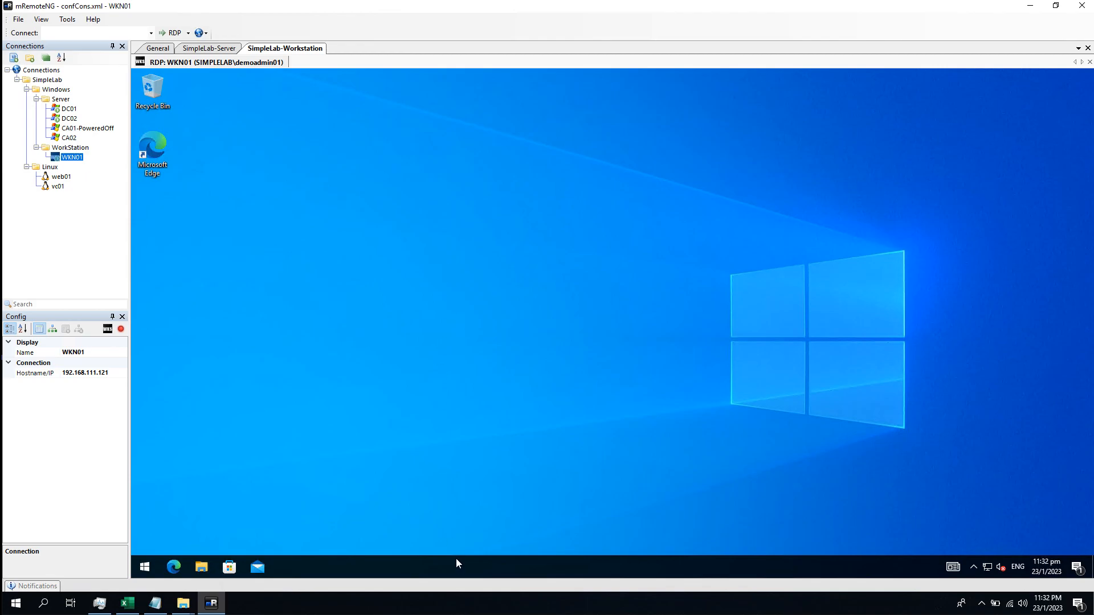
click(69, 108)
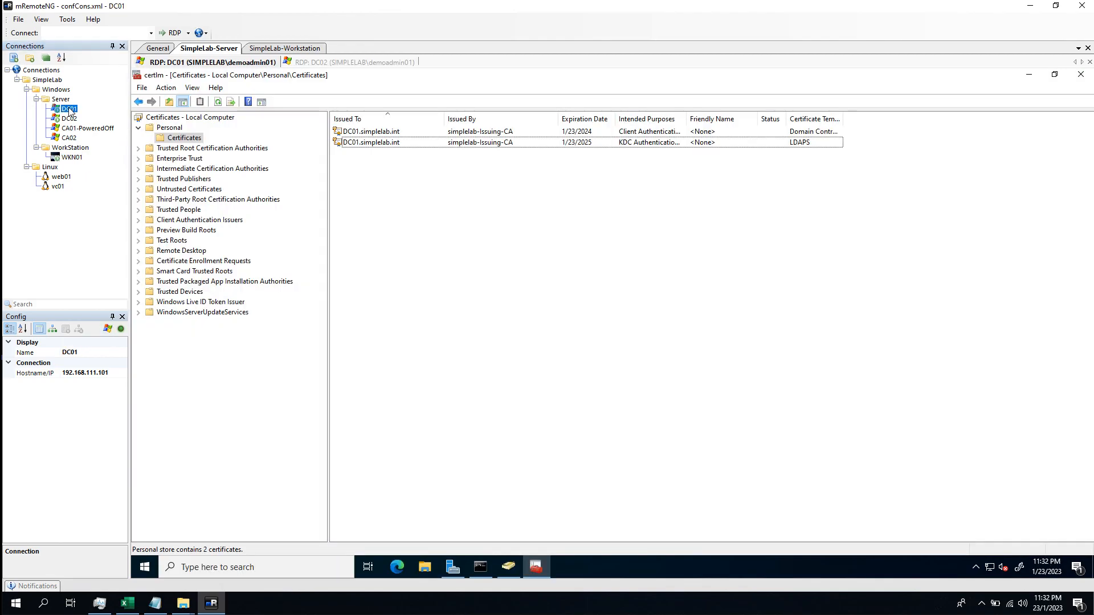
click(1032, 76)
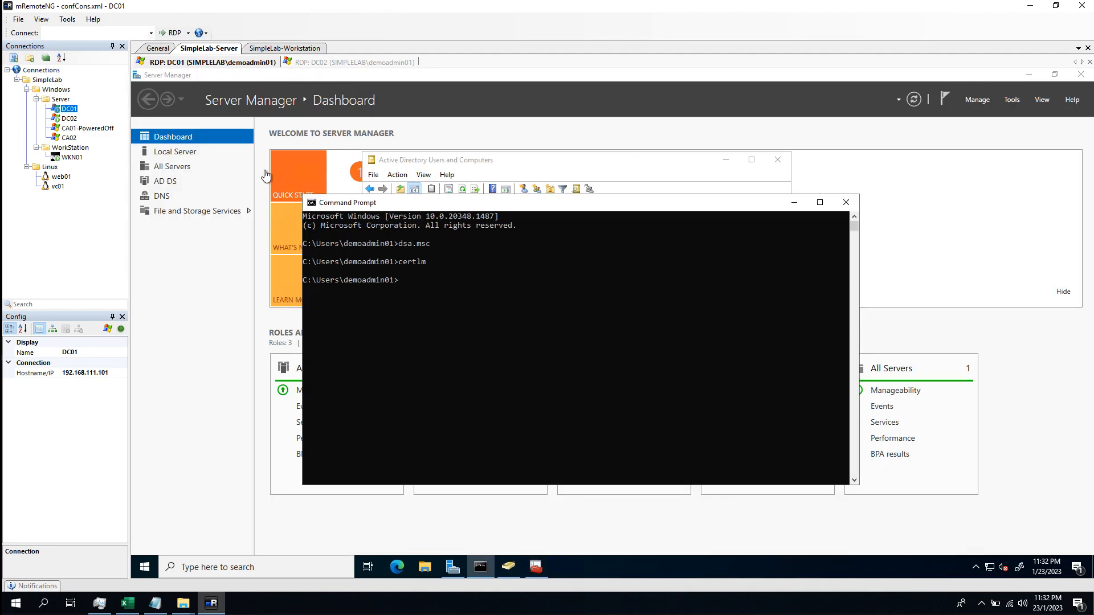
click(1030, 76)
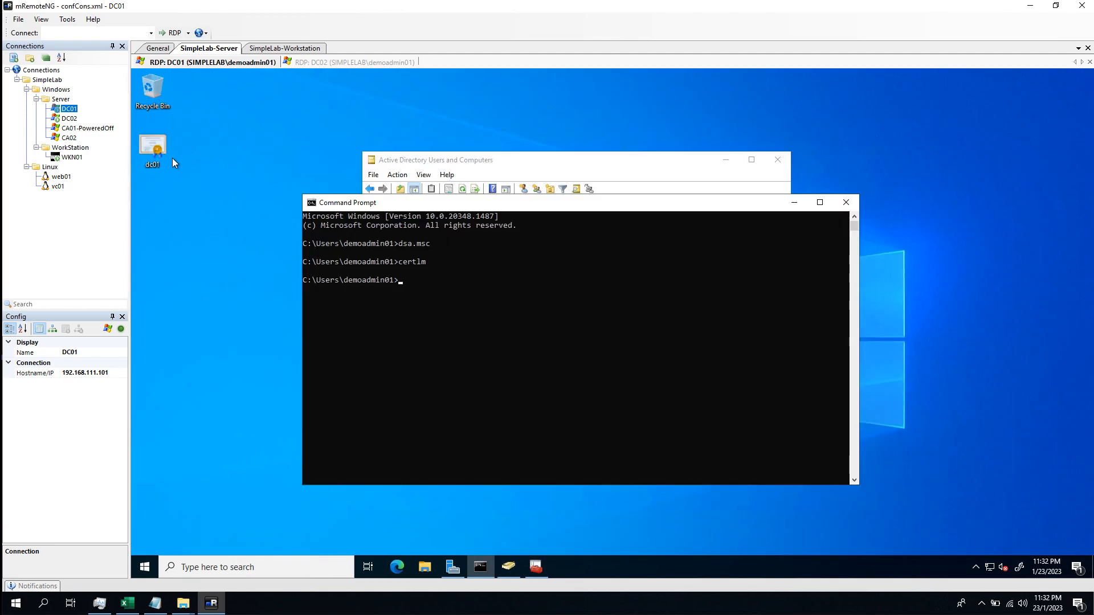
right_click(149, 146)
click(166, 268)
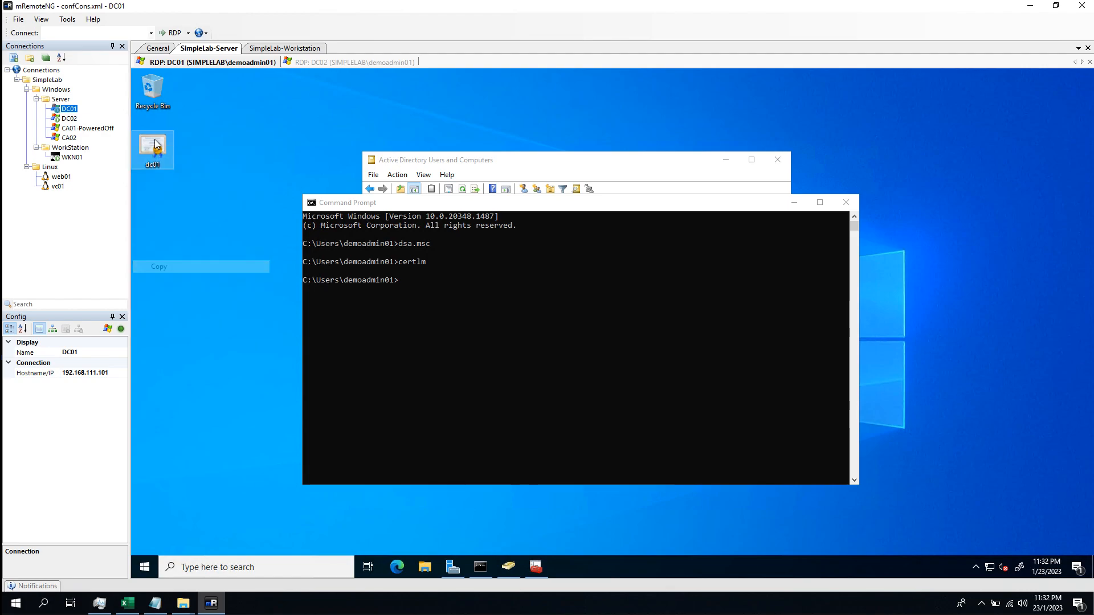
double_click(73, 158)
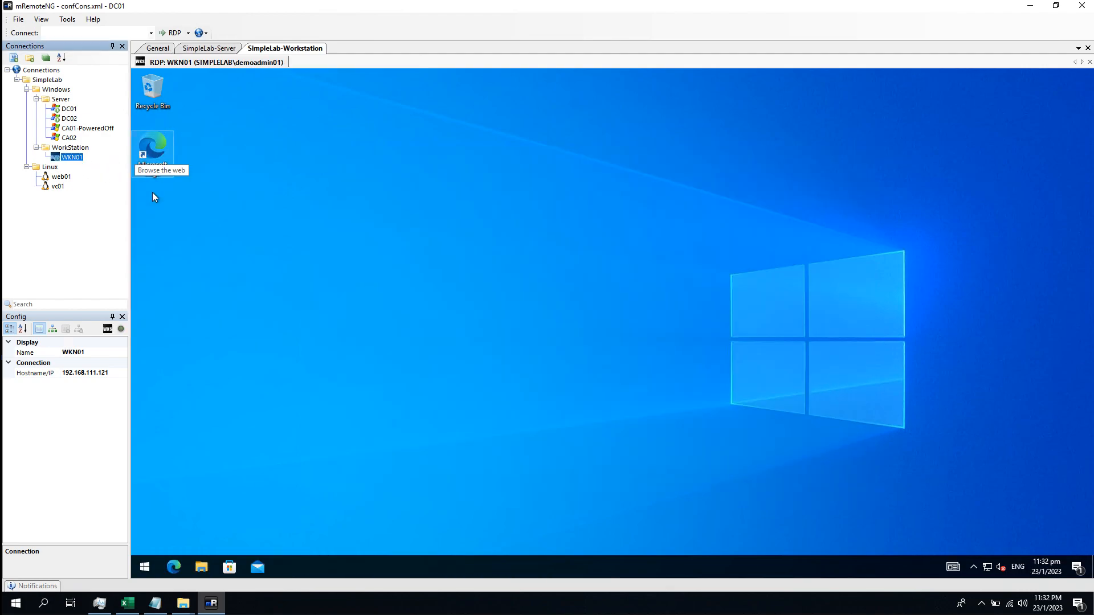
right_click(272, 184)
click(188, 235)
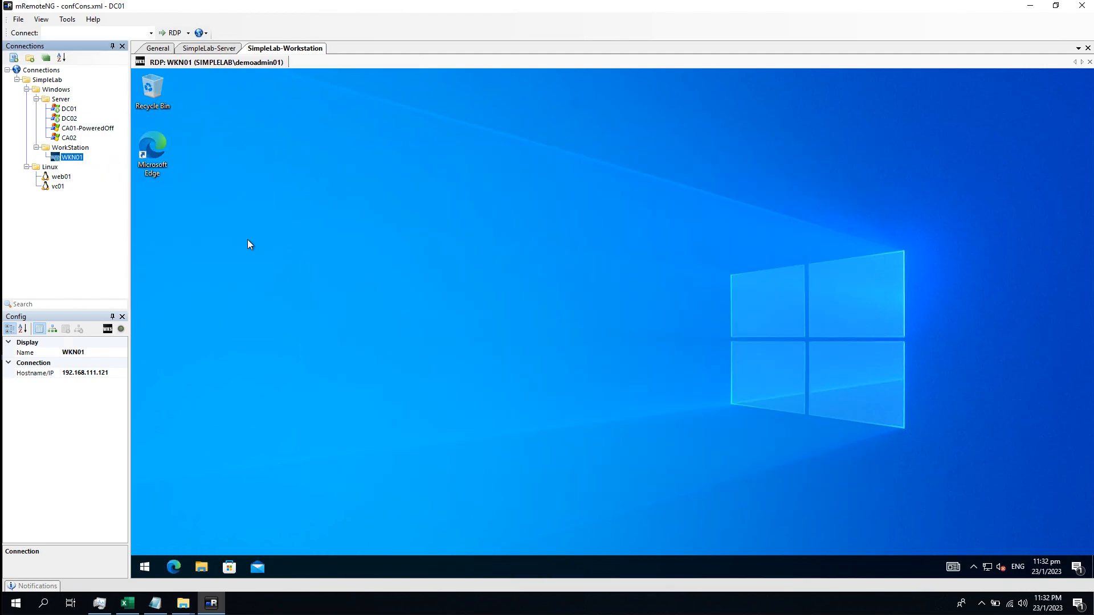
Copy the DC02 certificate file from DC02's desktop onto WKN01's desktop
click(69, 118)
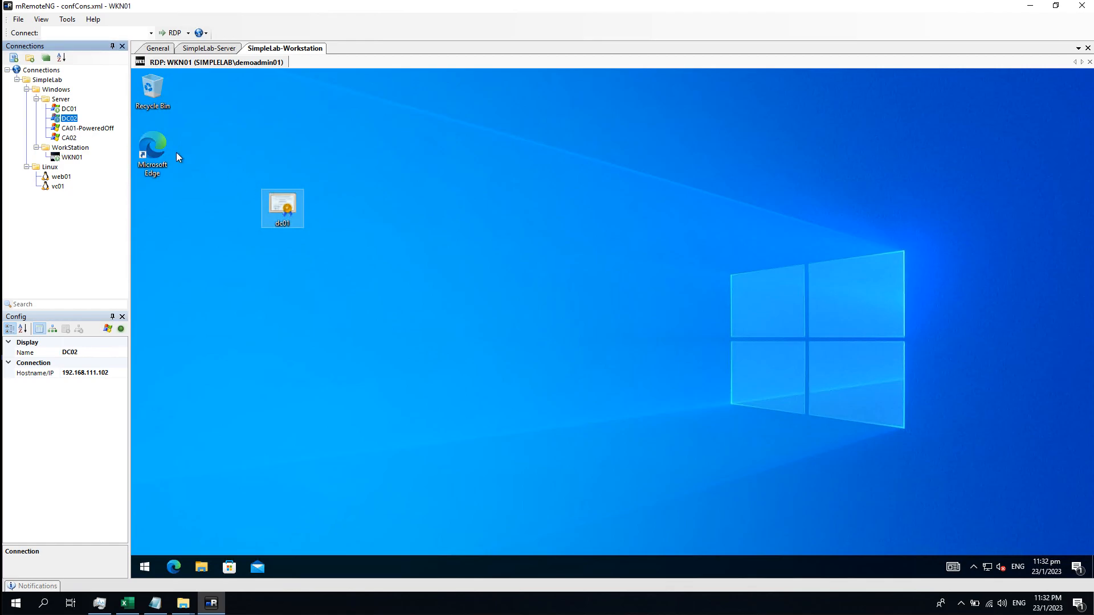
double_click(69, 119)
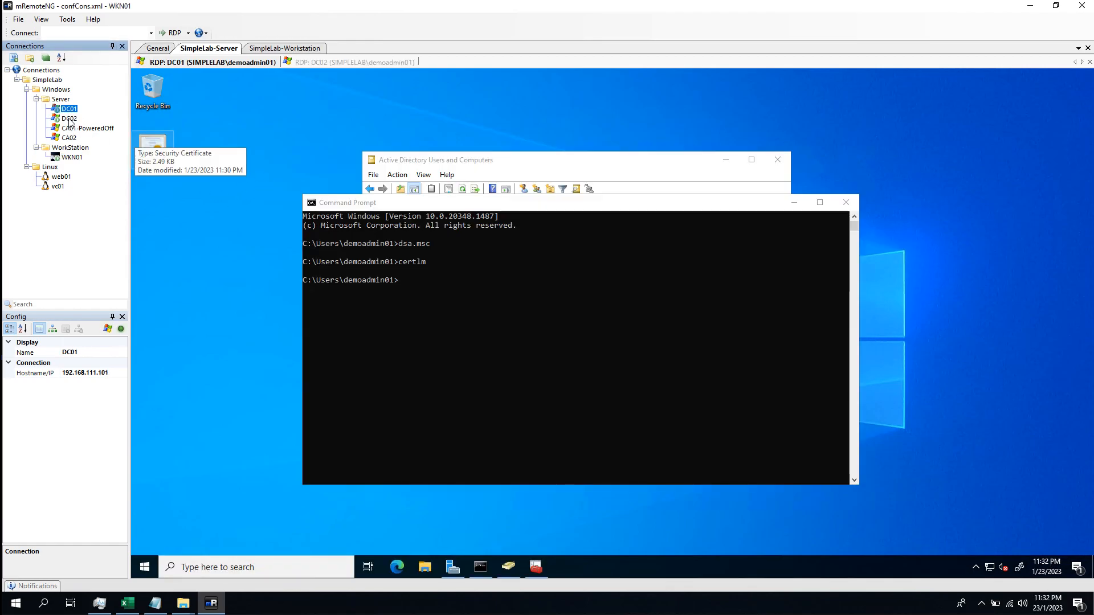
right_click(164, 151)
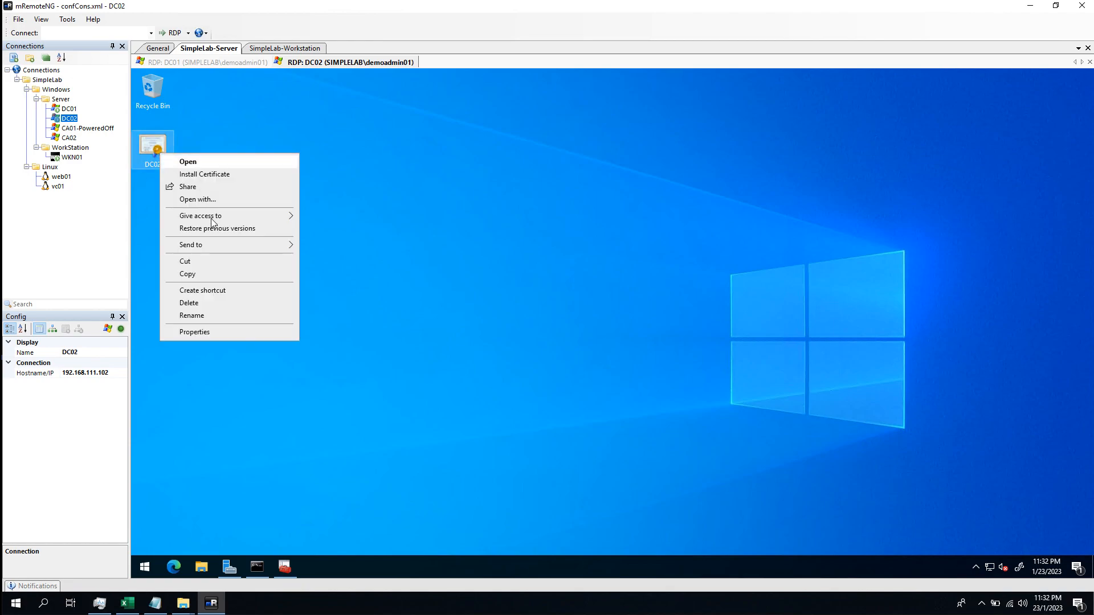
click(201, 278)
double_click(76, 157)
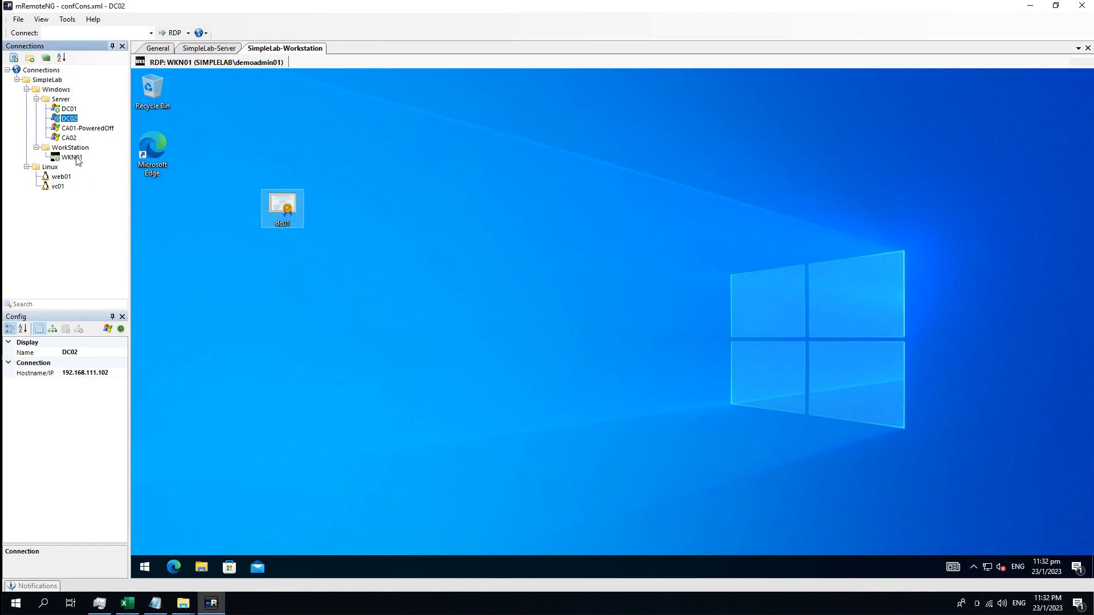
right_click(298, 311)
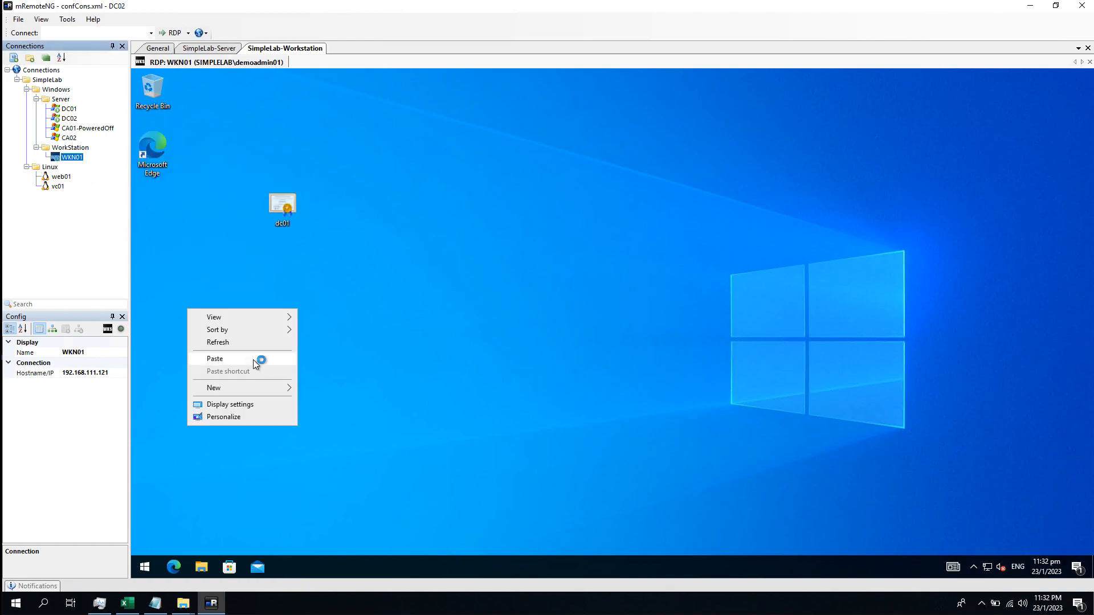
click(253, 359)
click(374, 405)
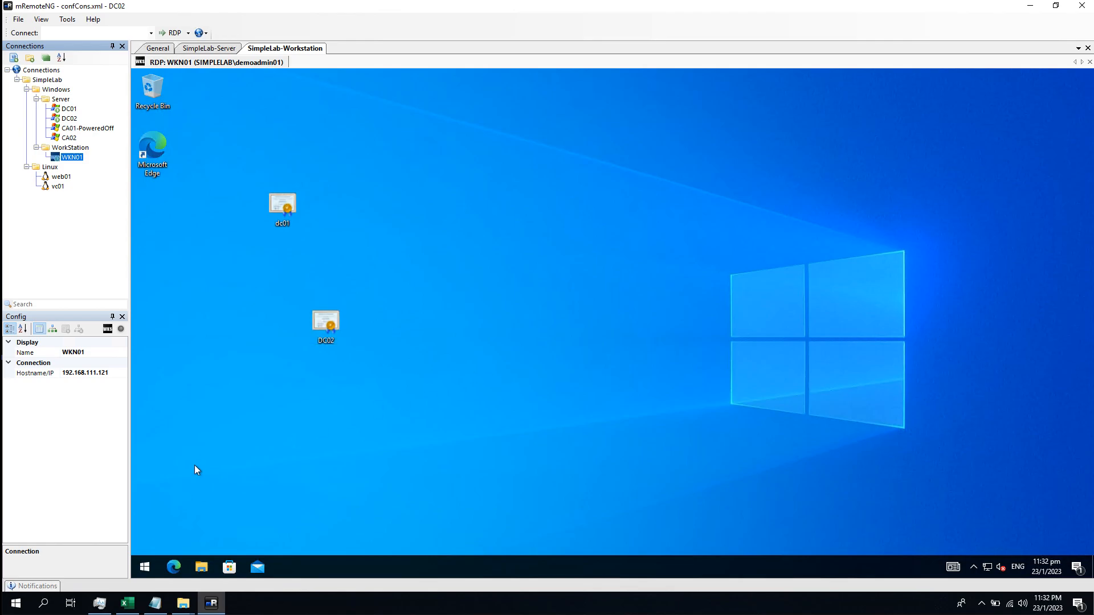
Launch Edge on WKN01, skipping sync, data import and personalisation, and close the Welcome tab
click(145, 566)
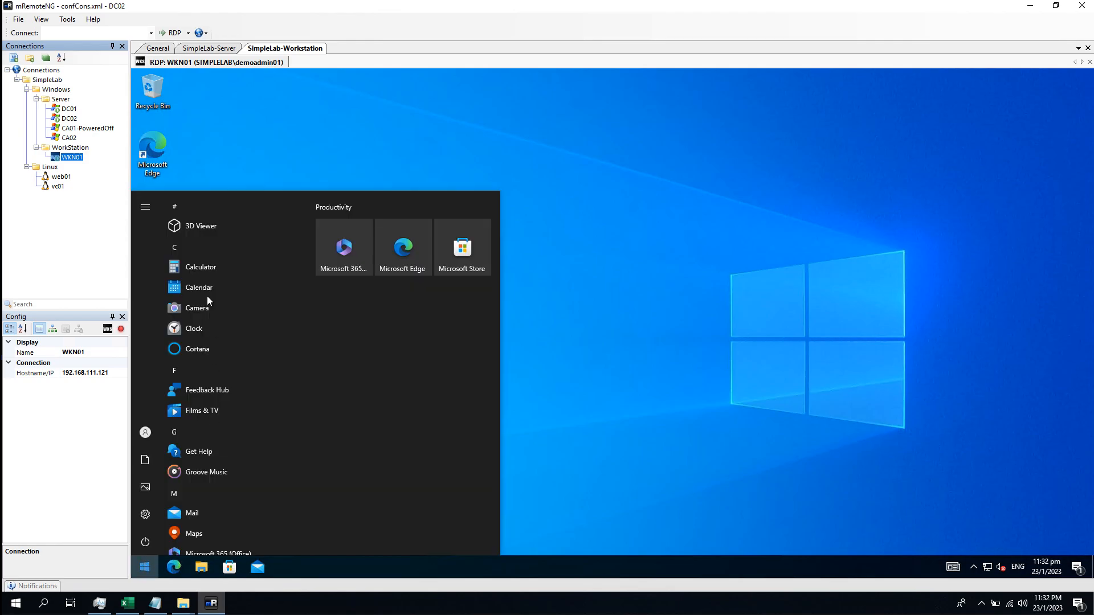
click(191, 154)
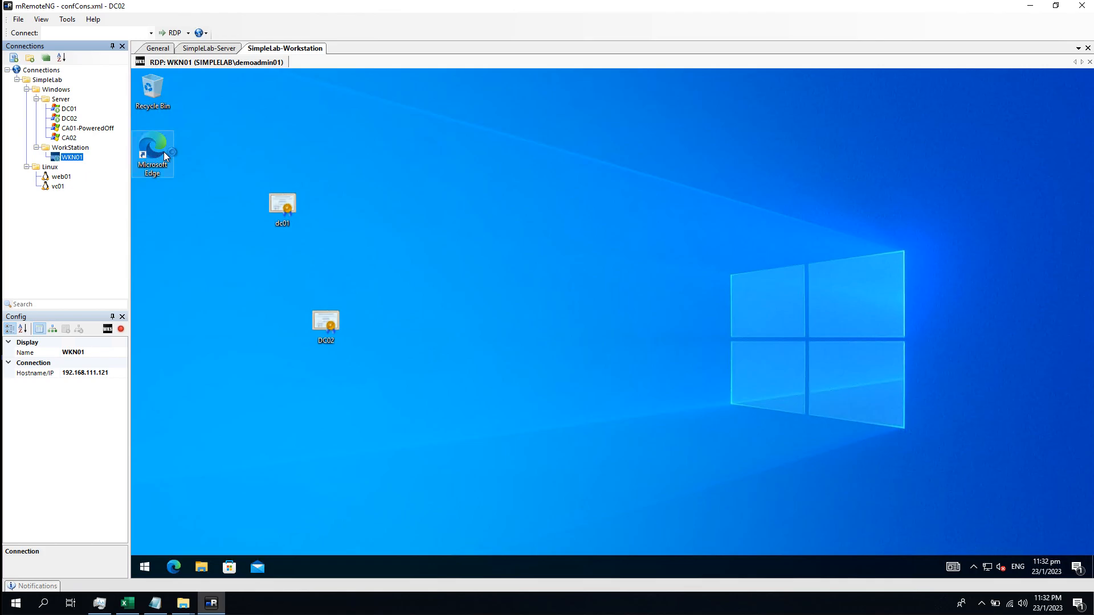
double_click(165, 156)
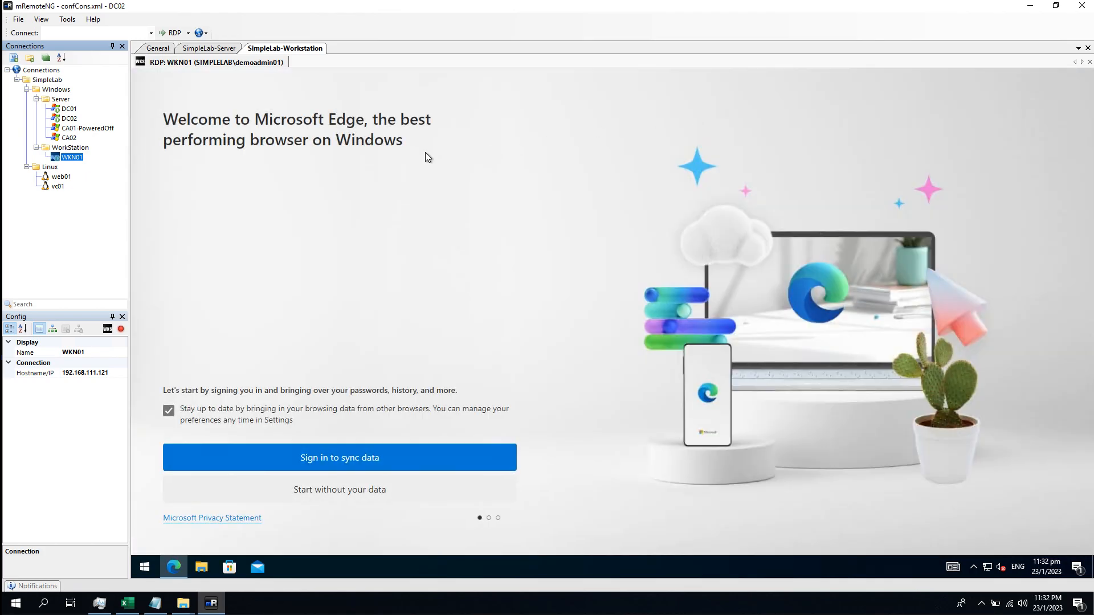
click(203, 409)
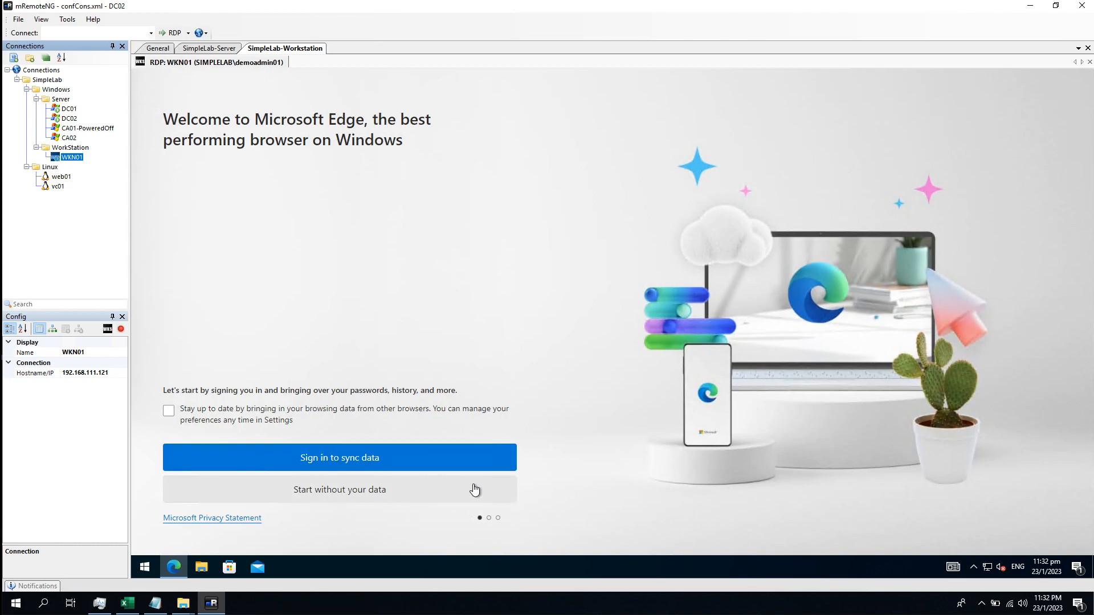
click(473, 489)
click(344, 501)
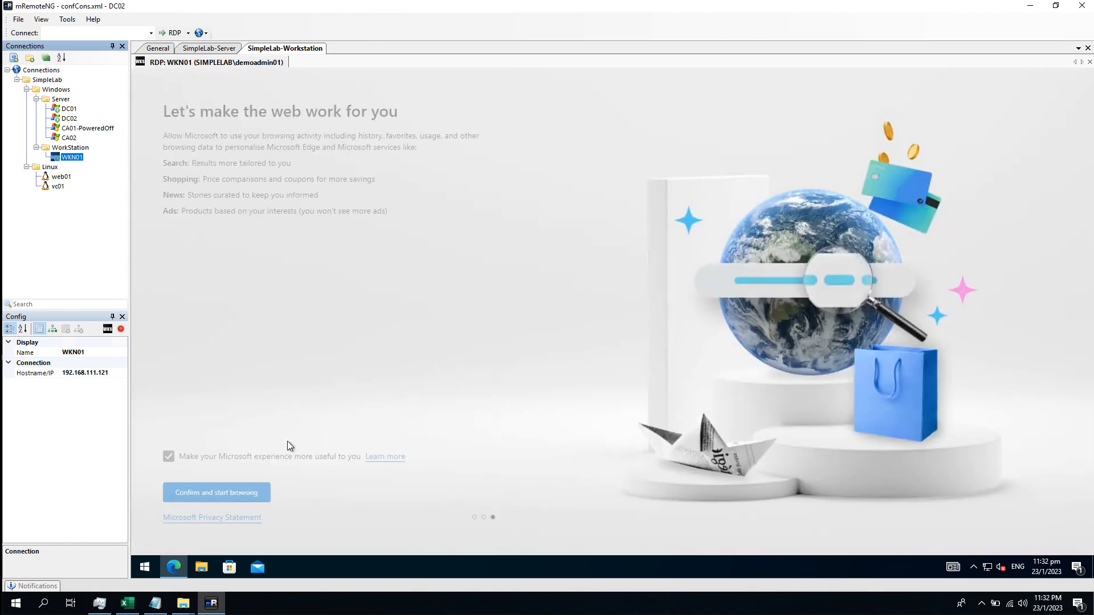
click(183, 456)
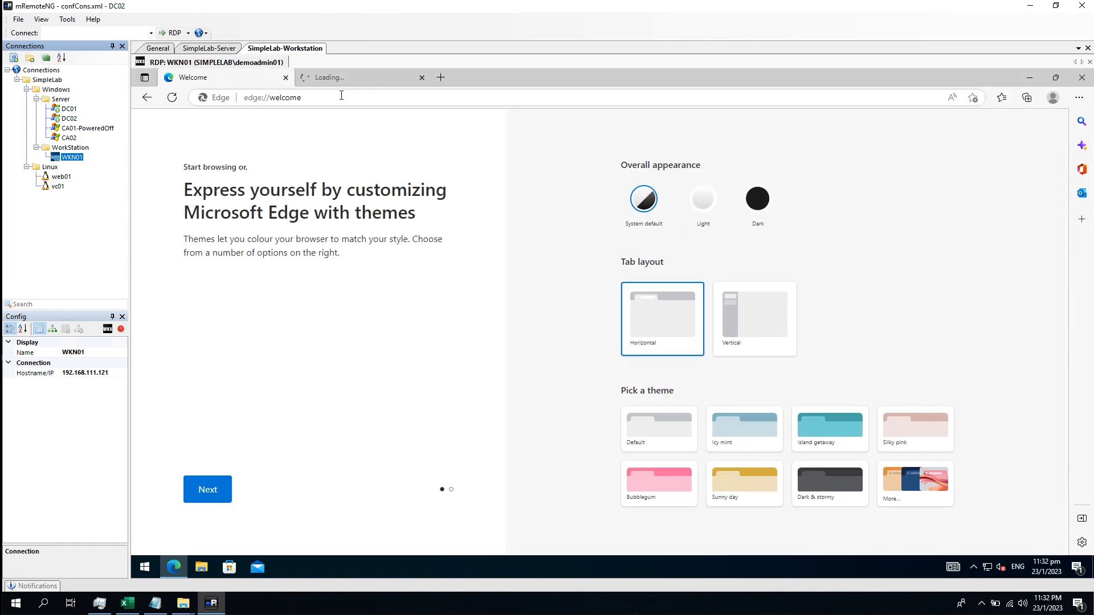
click(286, 78)
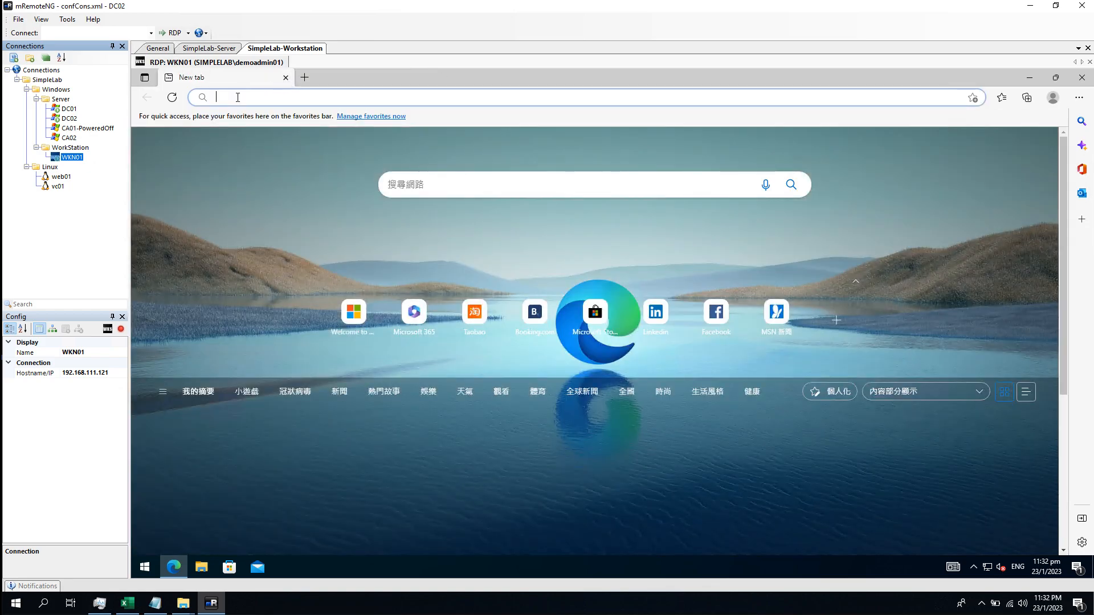
text(HTTPS)
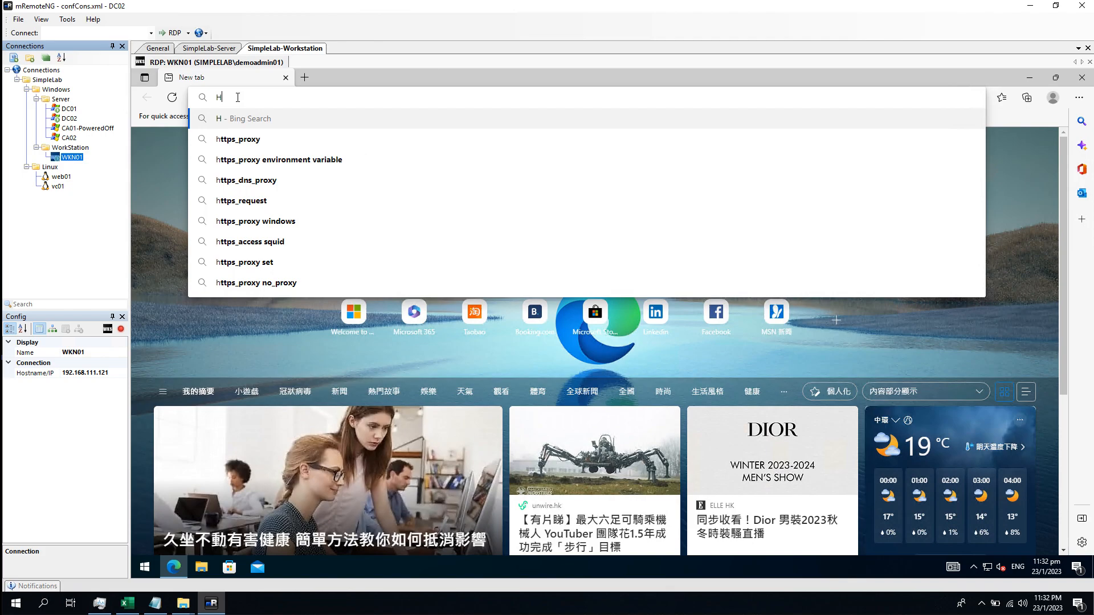
key(BackSpace)
key(BackSpace)
key(BackSpace)
key(BackSpace)
key(BackSpace)
text(https://vc01)
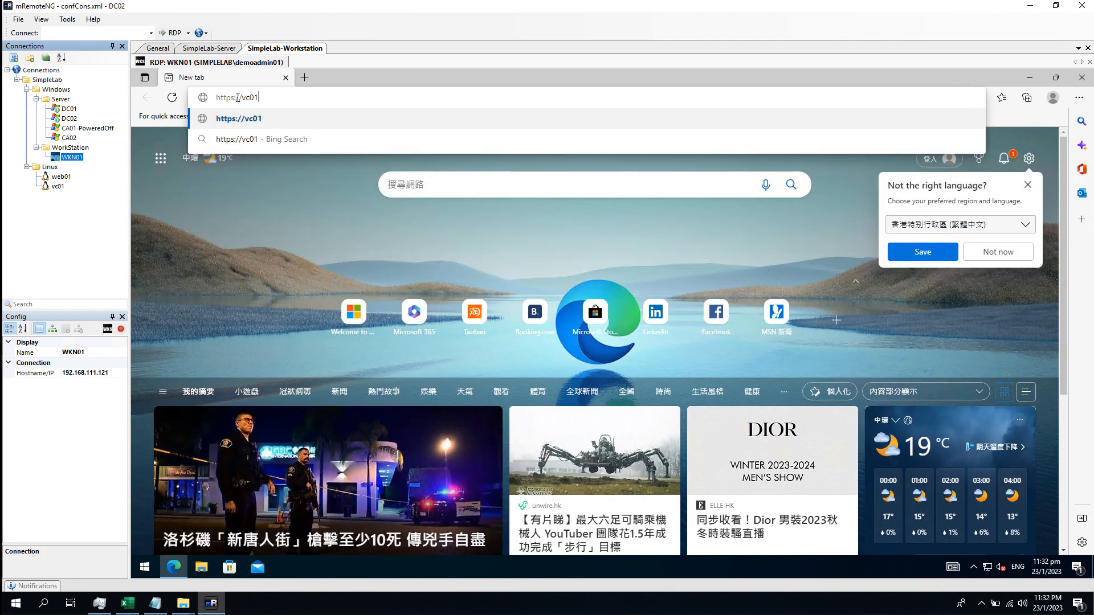
text(.simple)
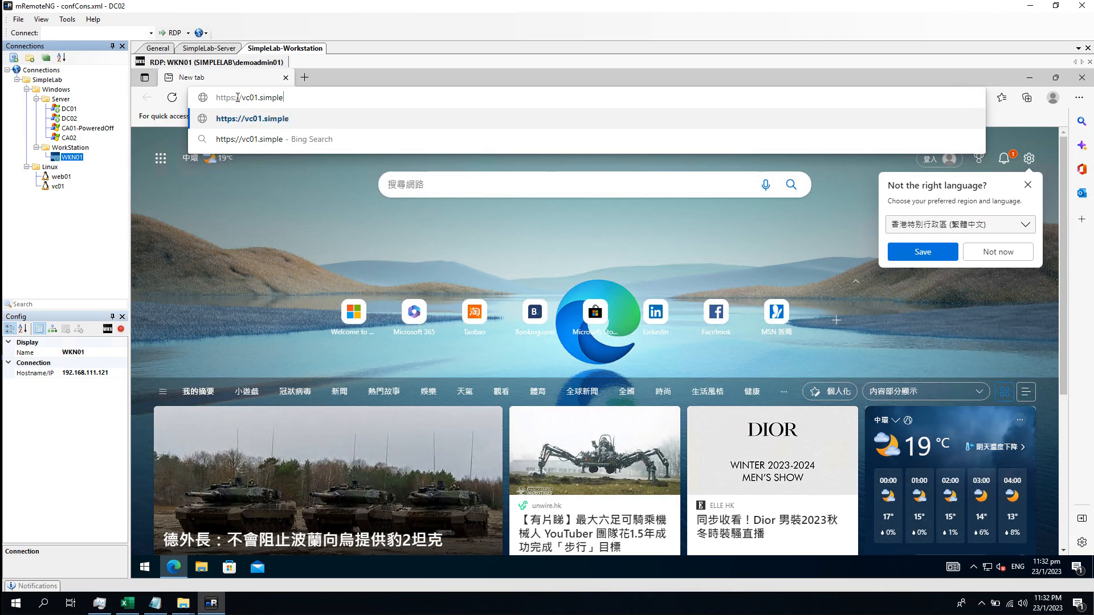
text(lab.int/ui)
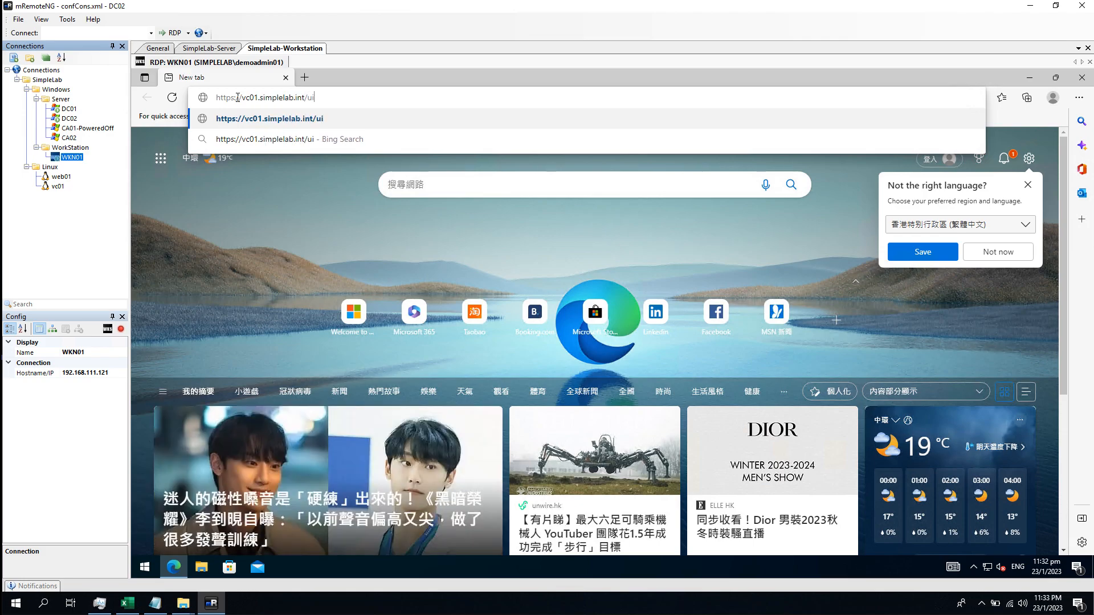
key(Return)
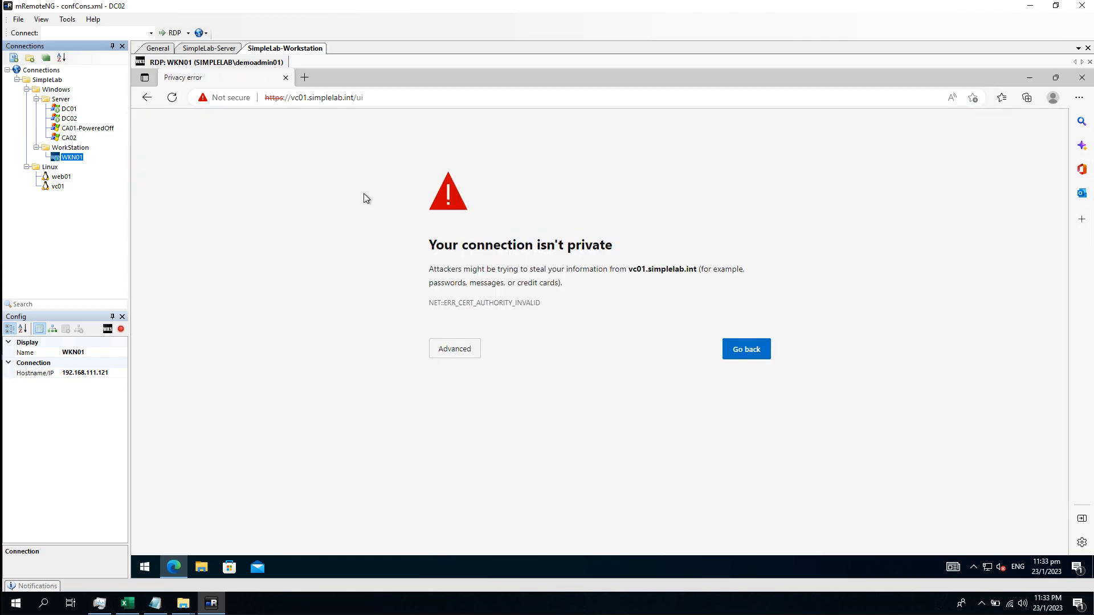
click(461, 354)
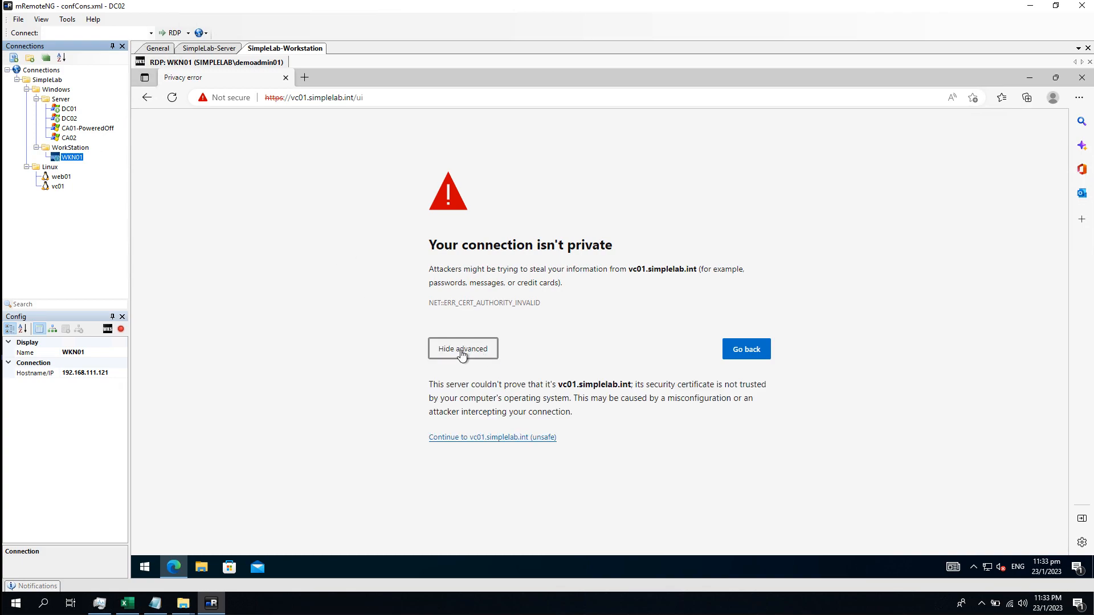
click(505, 438)
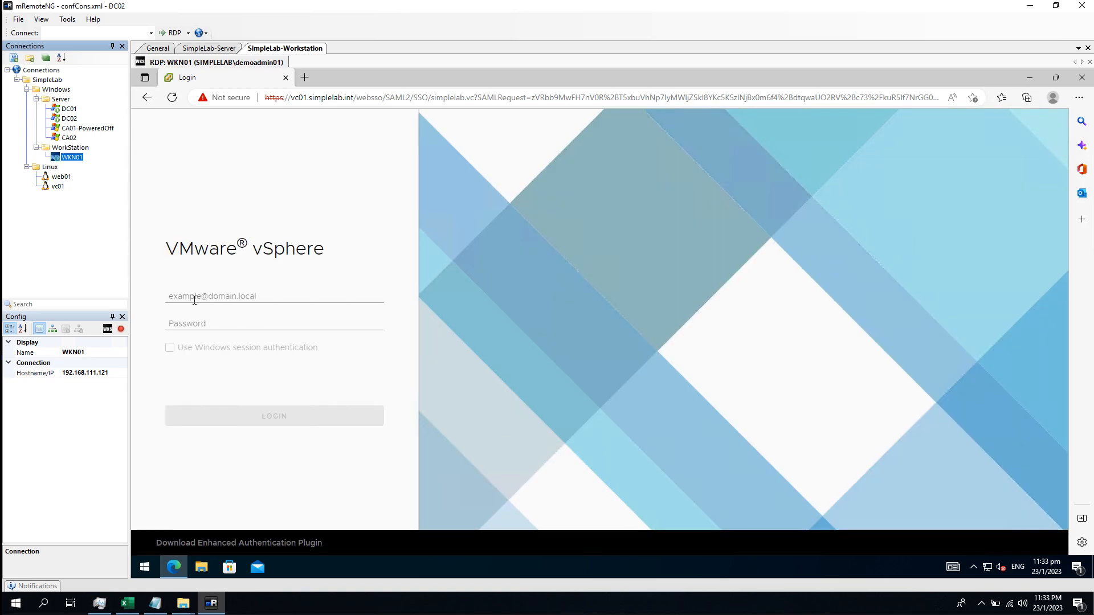
click(194, 297)
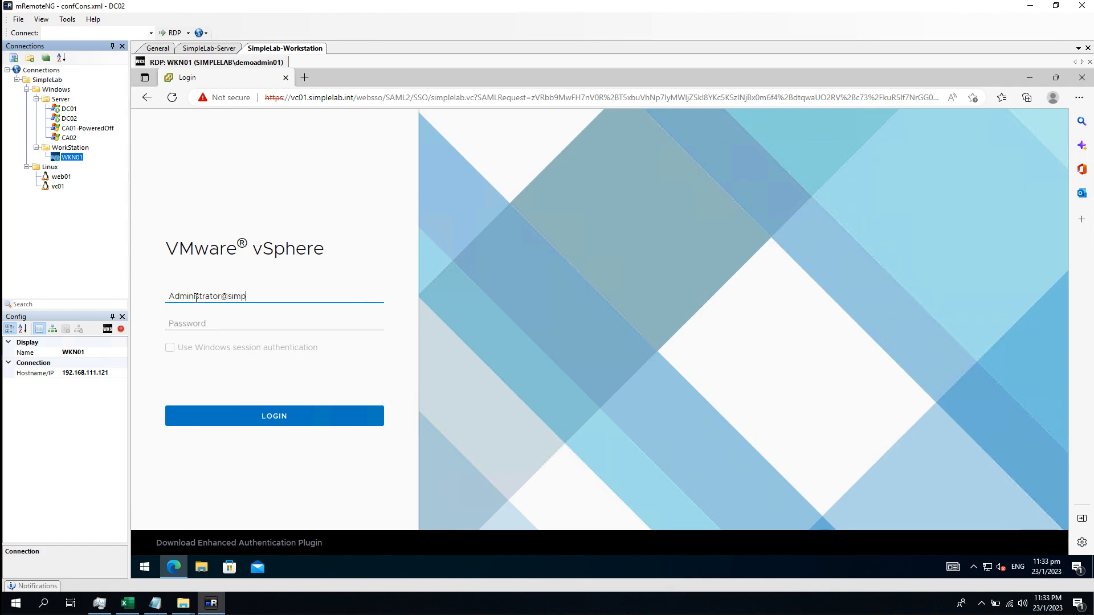
key(Tab)
text(•••)
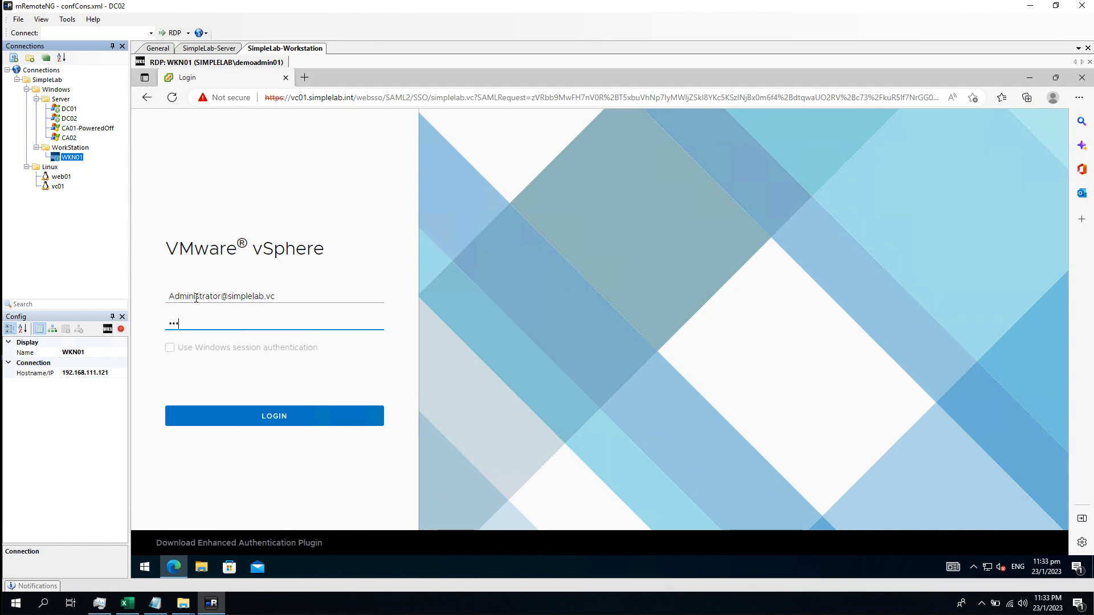
key(Return)
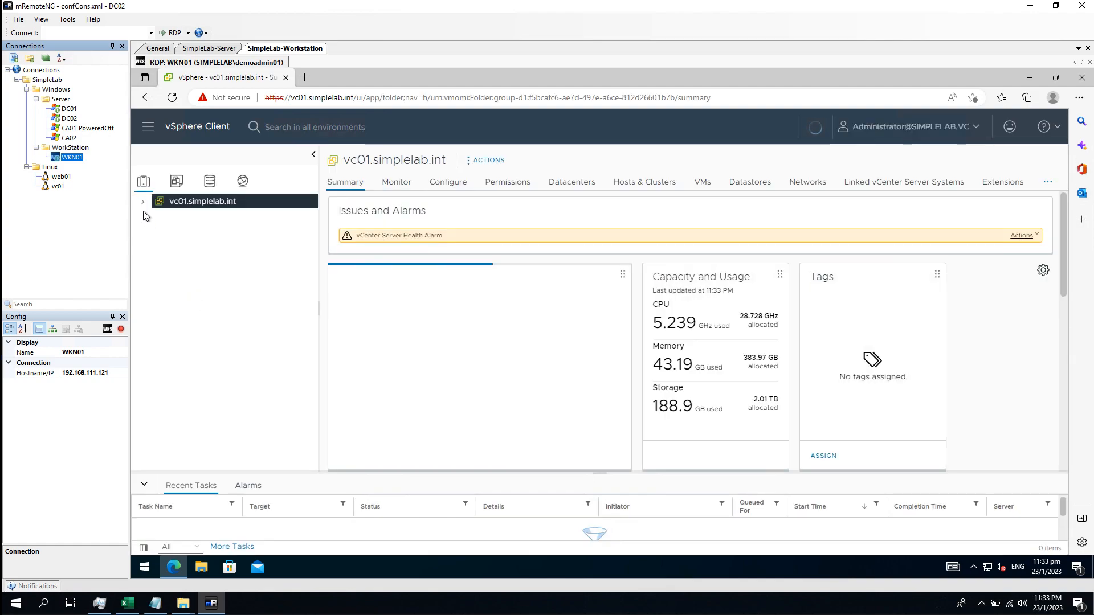
Navigate through Administration to the Single Sign On Configuration page listing identity sources
click(155, 132)
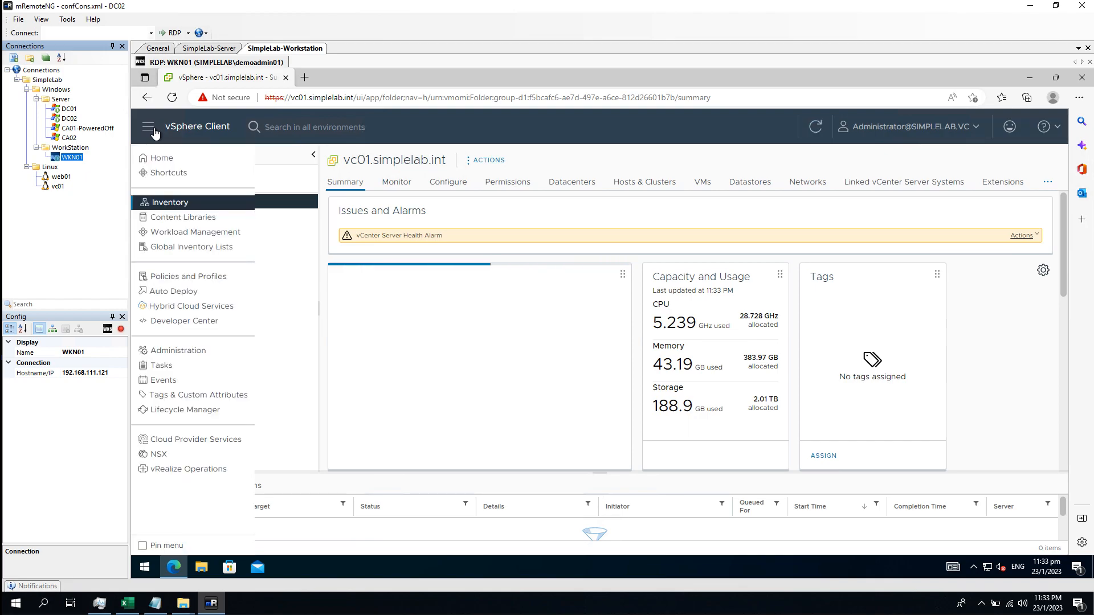
click(187, 373)
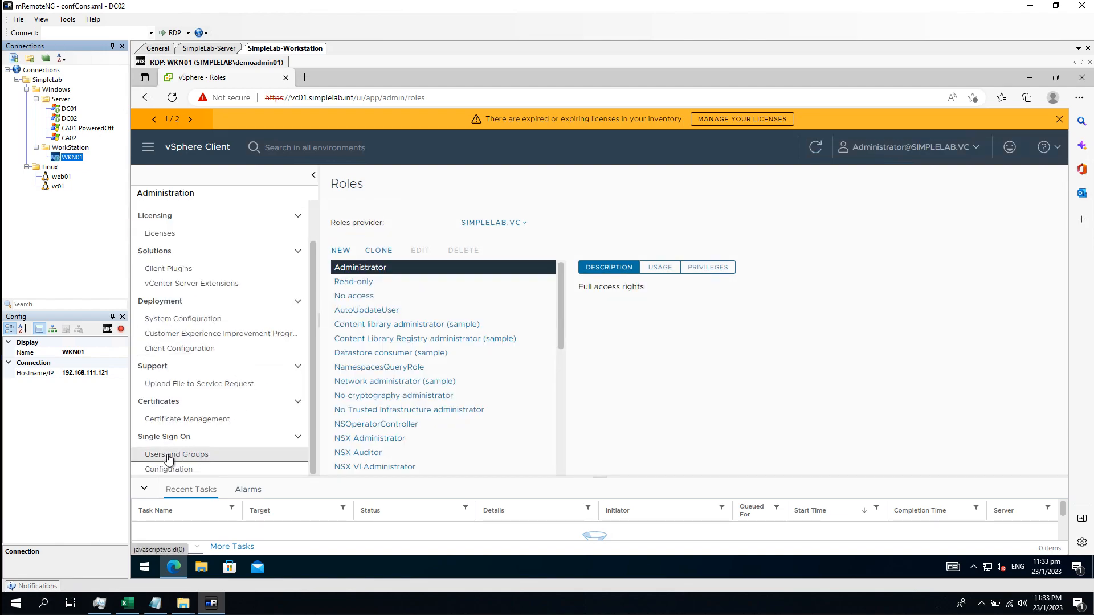
click(206, 461)
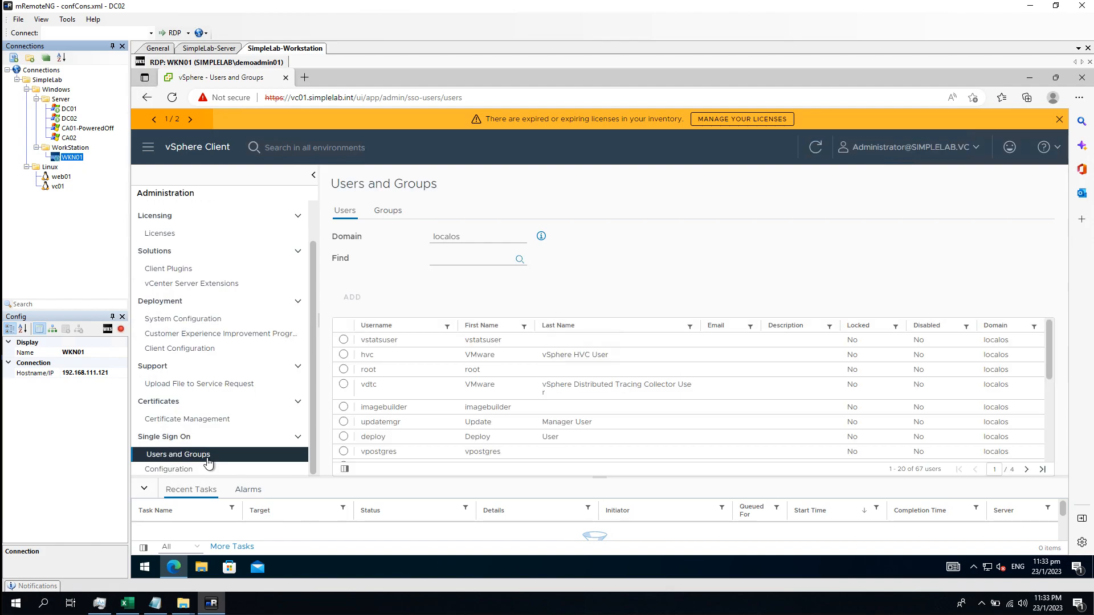
click(171, 472)
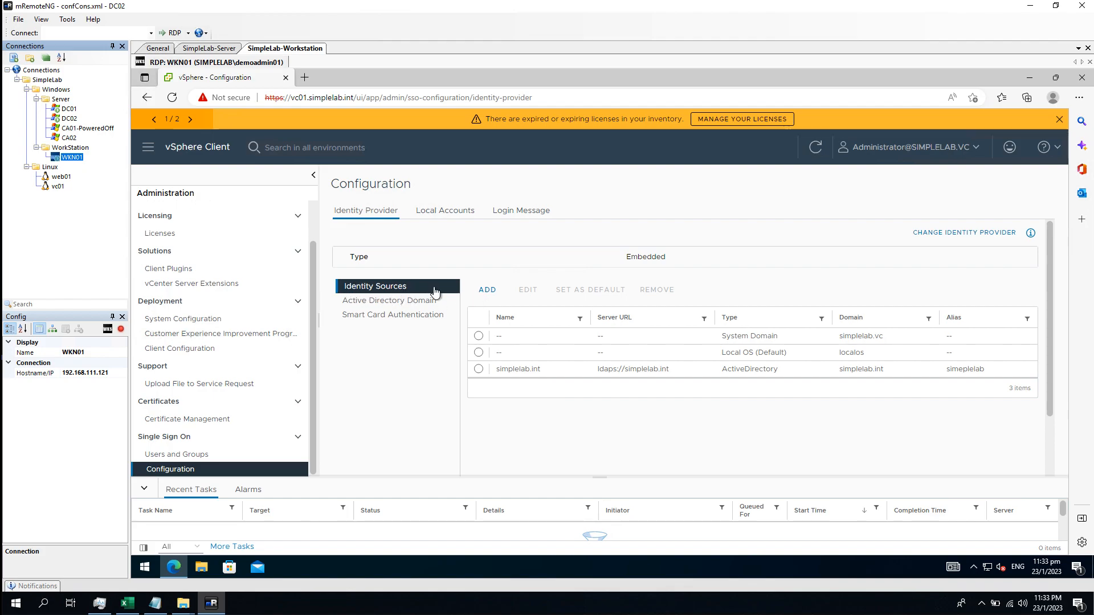
Select the simplelab.int ActiveDirectory identity source, remove it and confirm with OK
click(478, 370)
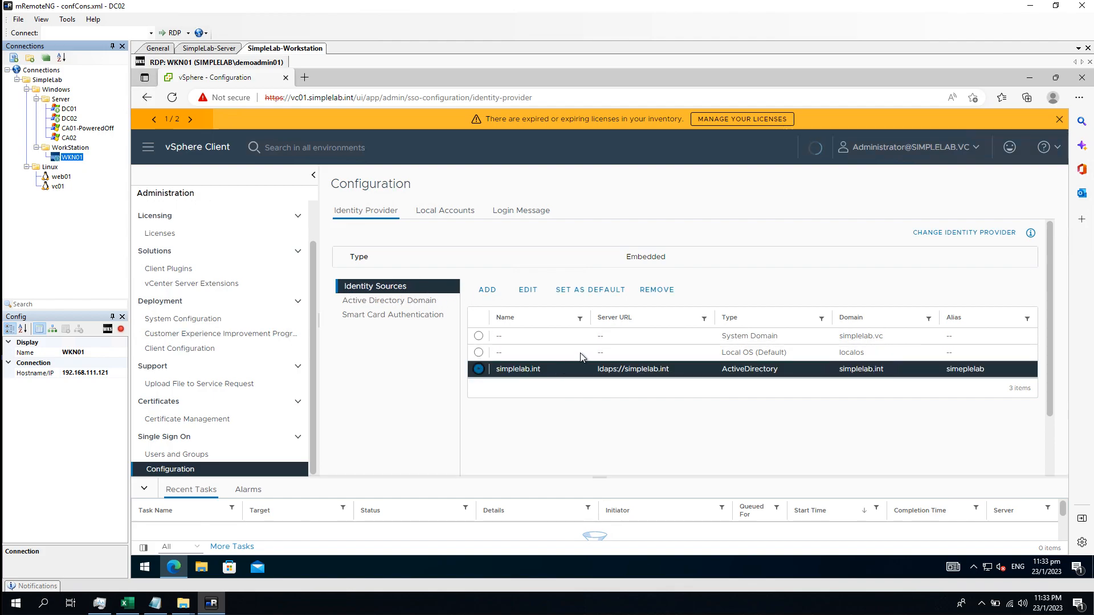
click(659, 293)
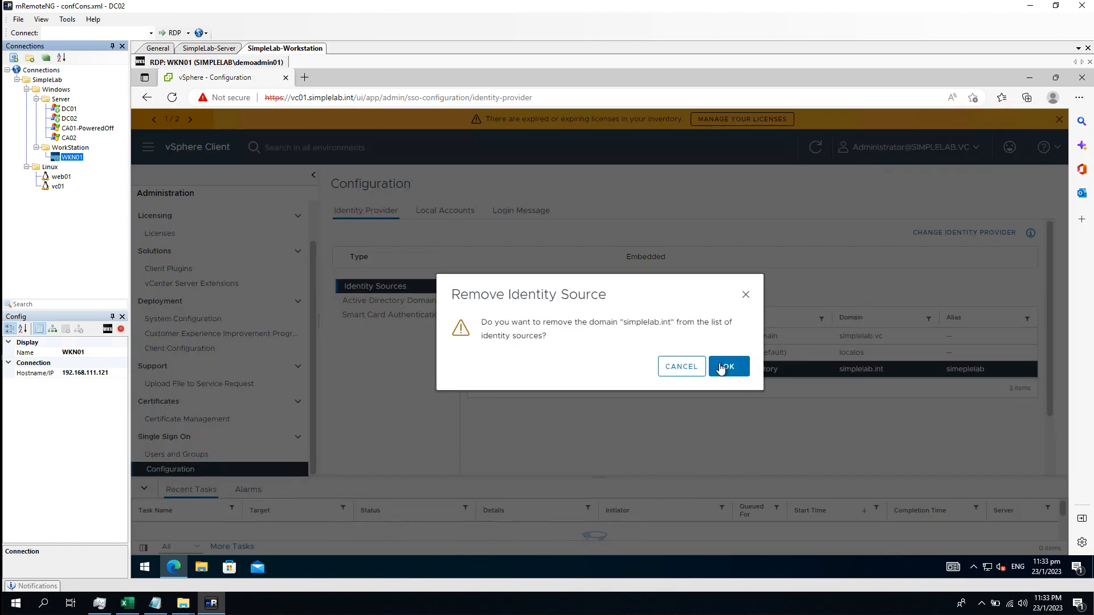
click(730, 367)
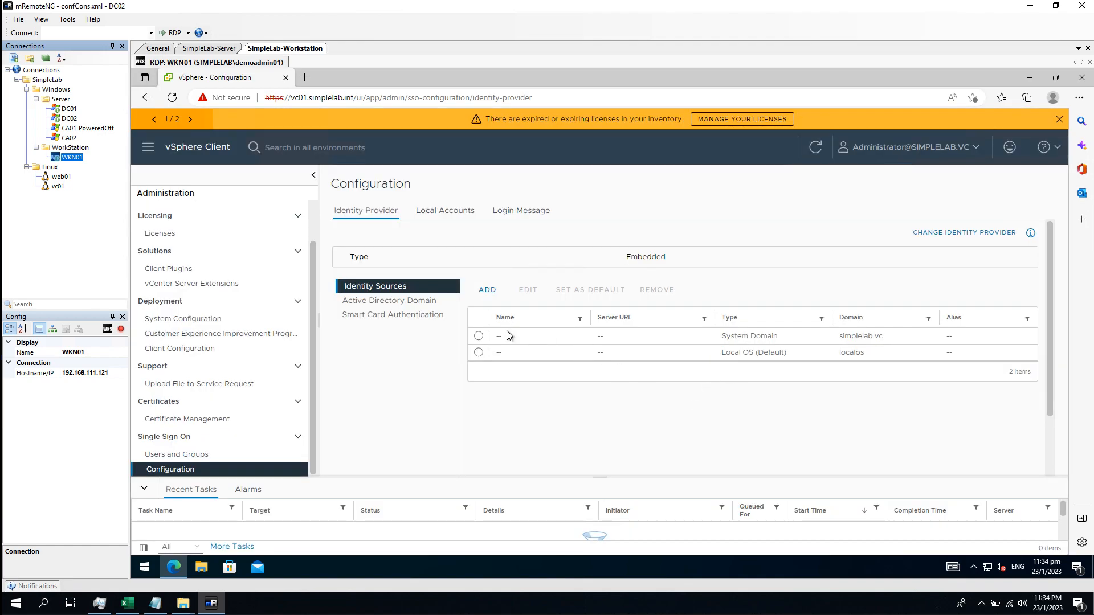
Open Add Identity Source and choose Active Directory over LDAP as the source type
click(486, 291)
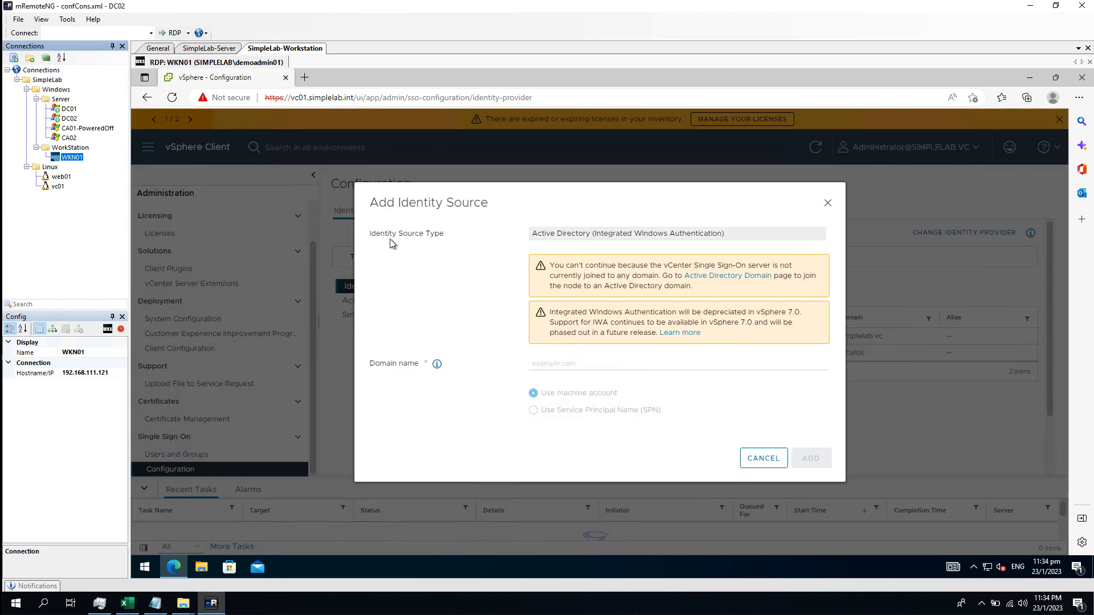
drag(372, 235, 447, 236)
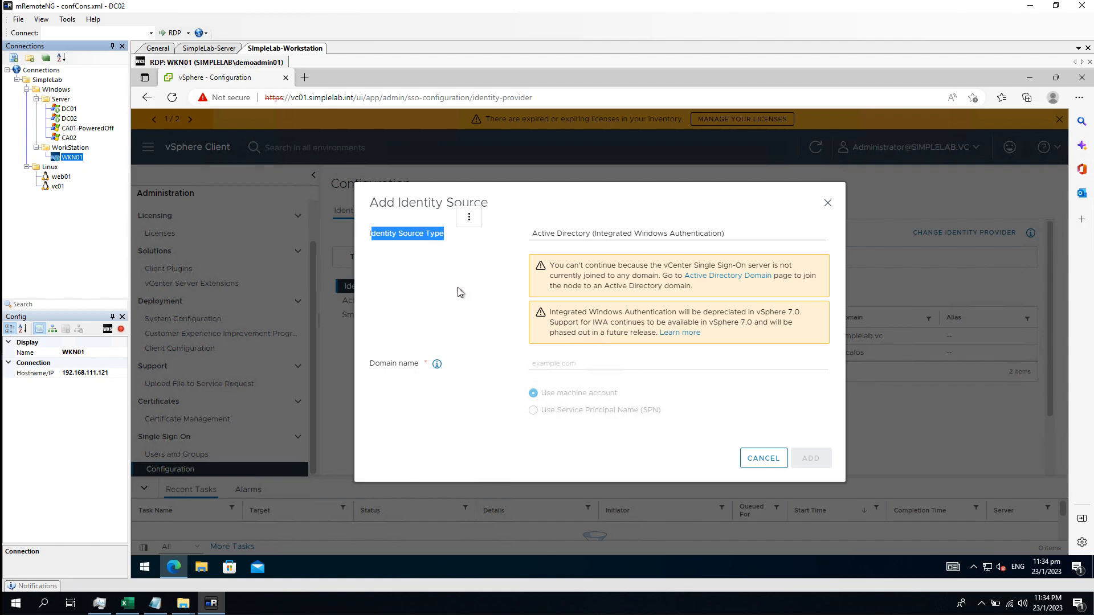
click(472, 279)
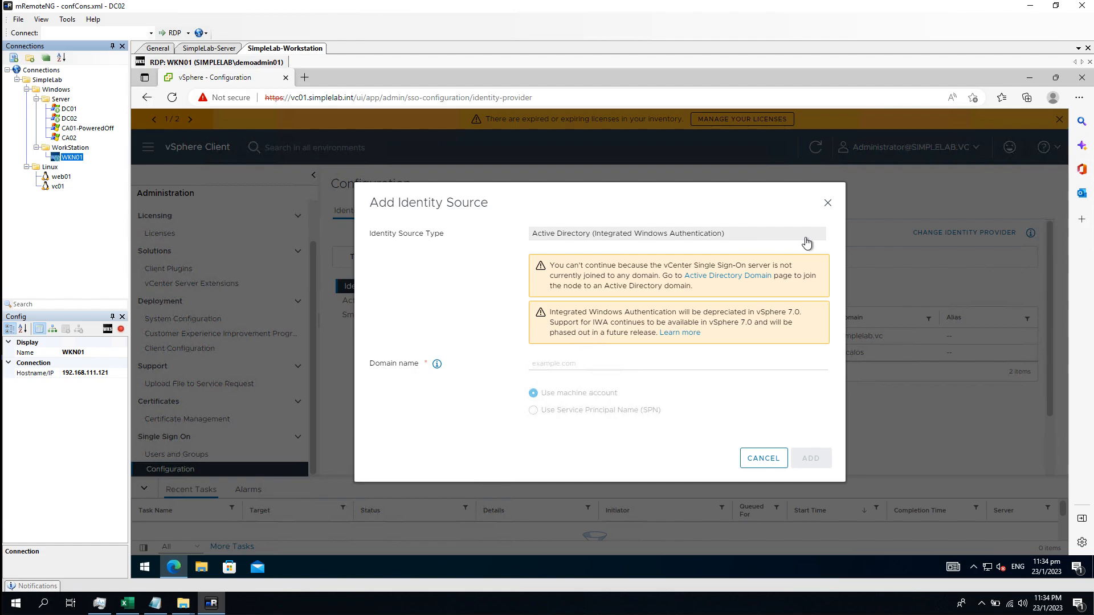
click(775, 235)
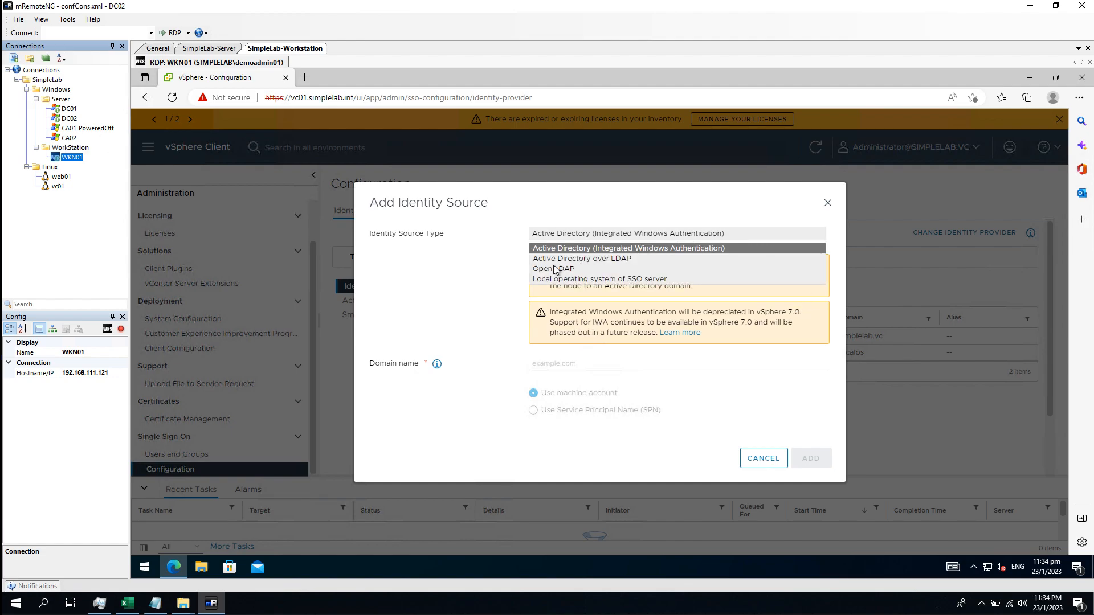
click(636, 260)
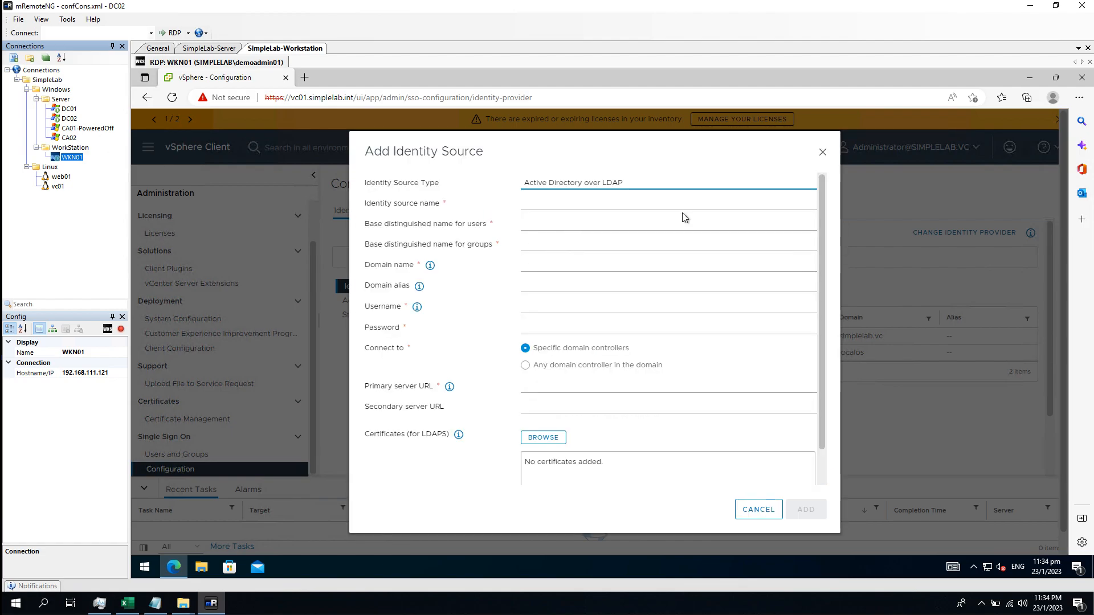
Enter simplelab.int as identity source name and domain name, with domain alias SIMPLELAB
click(632, 202)
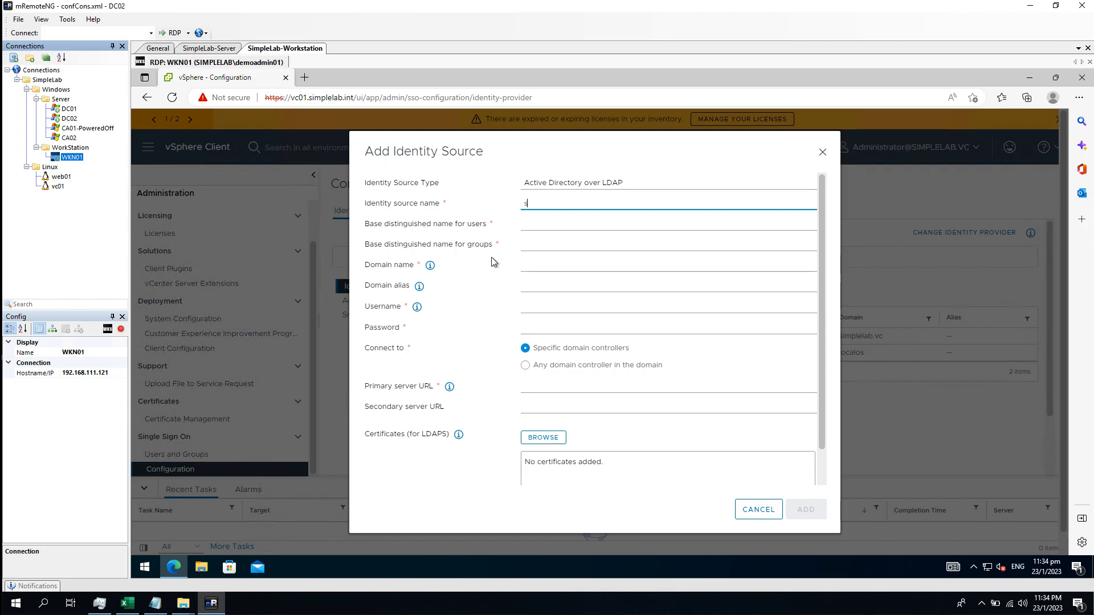
text(mplelab.int)
click(555, 264)
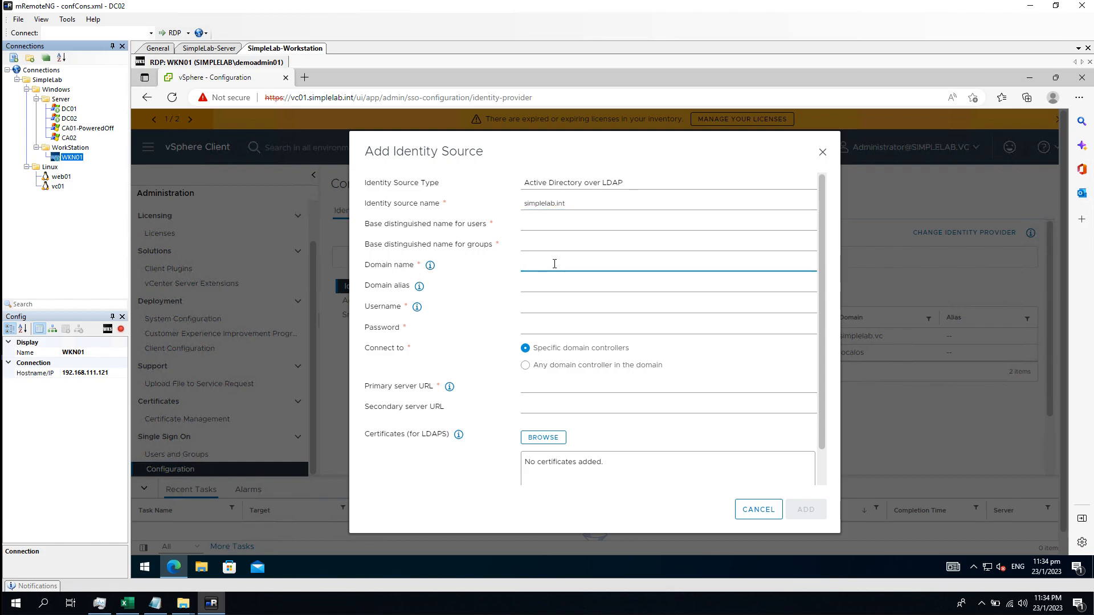
text(simplelab.int)
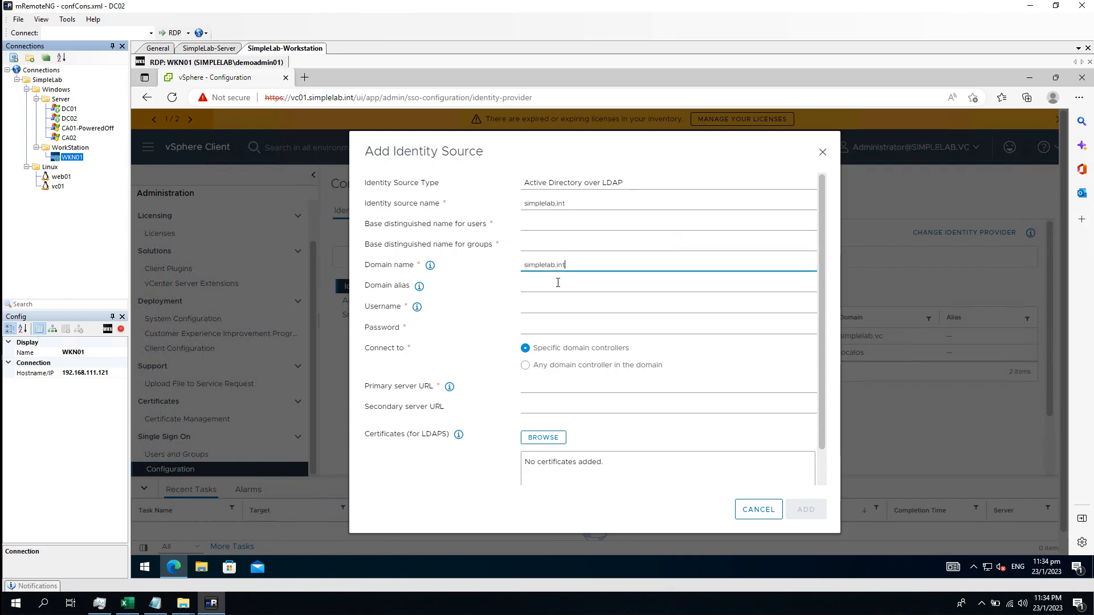
click(558, 283)
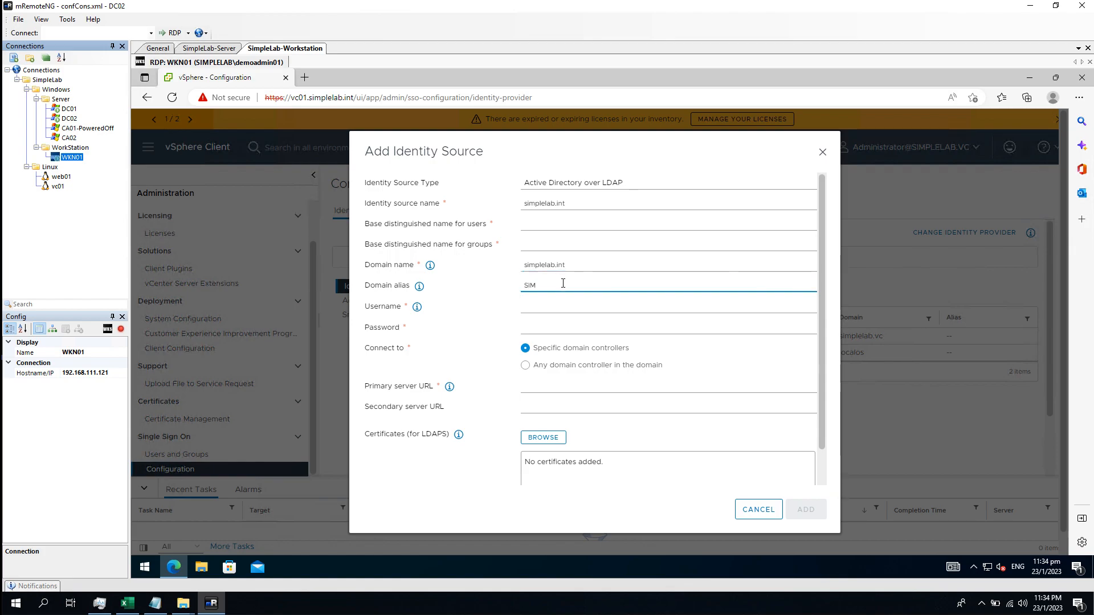
text(SIMPLELAB)
Fill in the LDAP bind service account's username and password
click(546, 303)
text(sime)
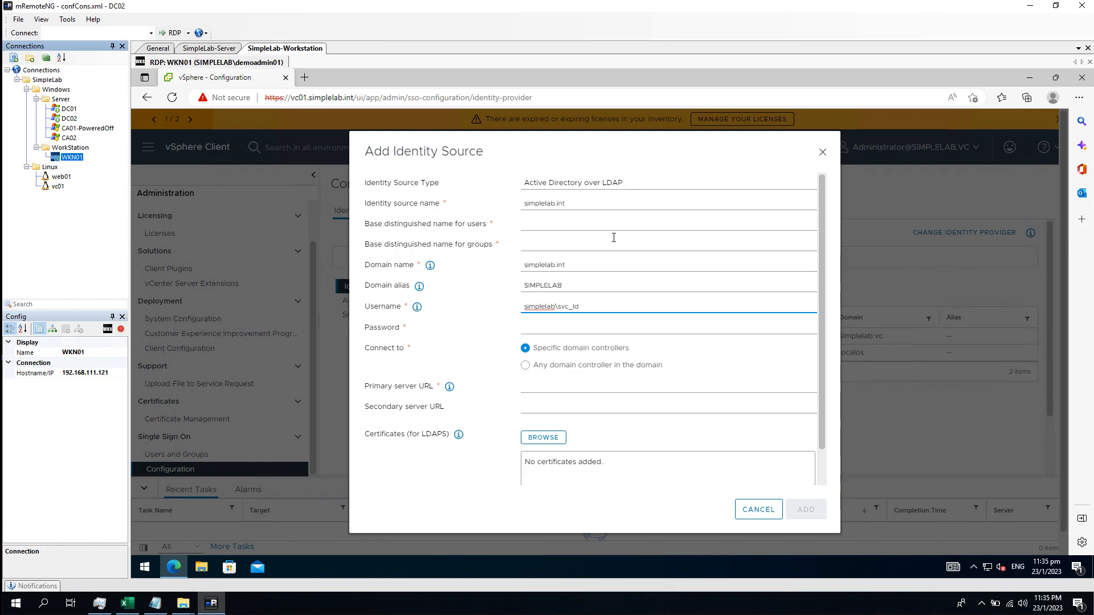
text(apbind)
key(Tab)
text(••••••••)
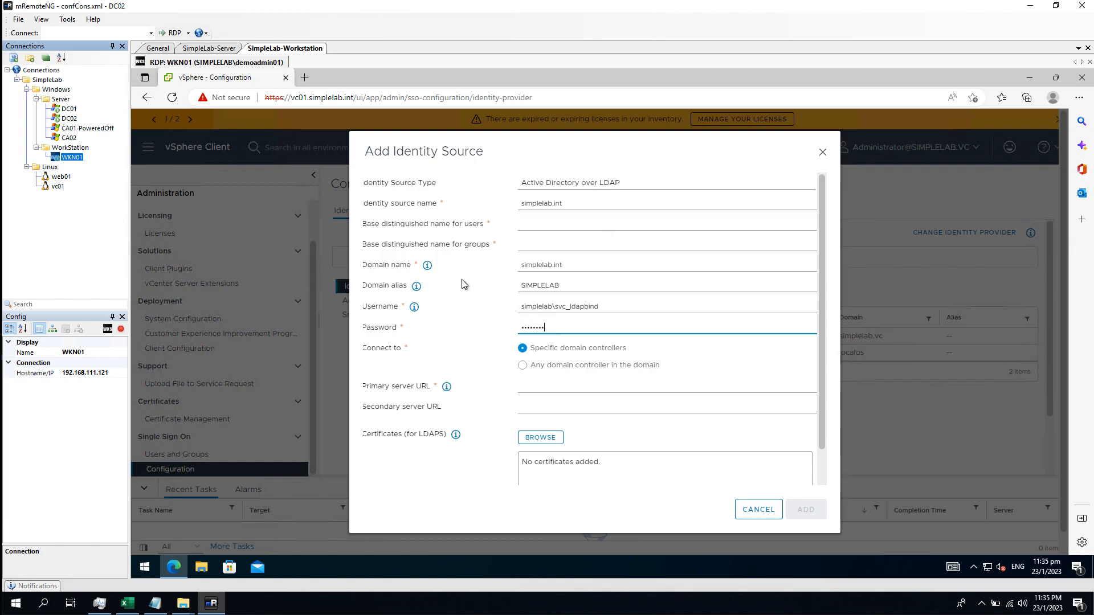
click(542, 226)
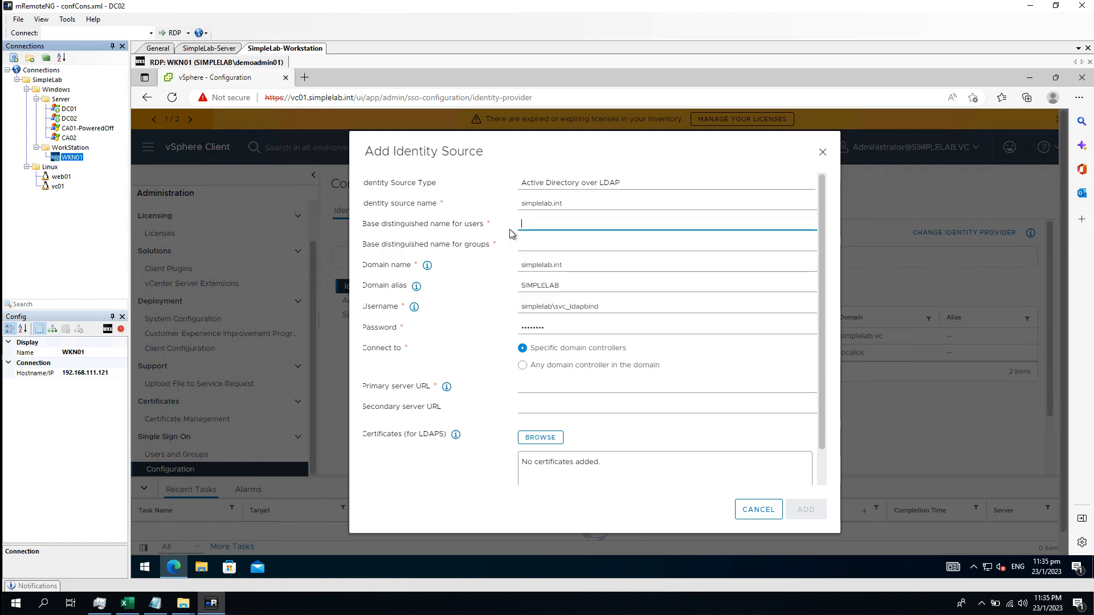
Switch to the DC01 session and maximize Active Directory Users and Computers
double_click(69, 108)
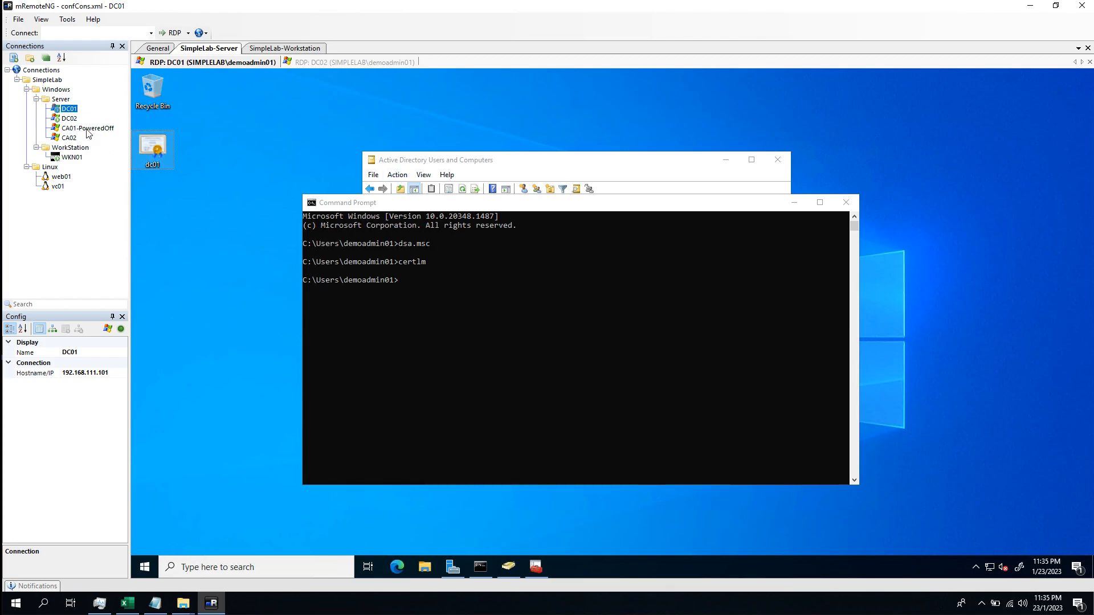
click(472, 162)
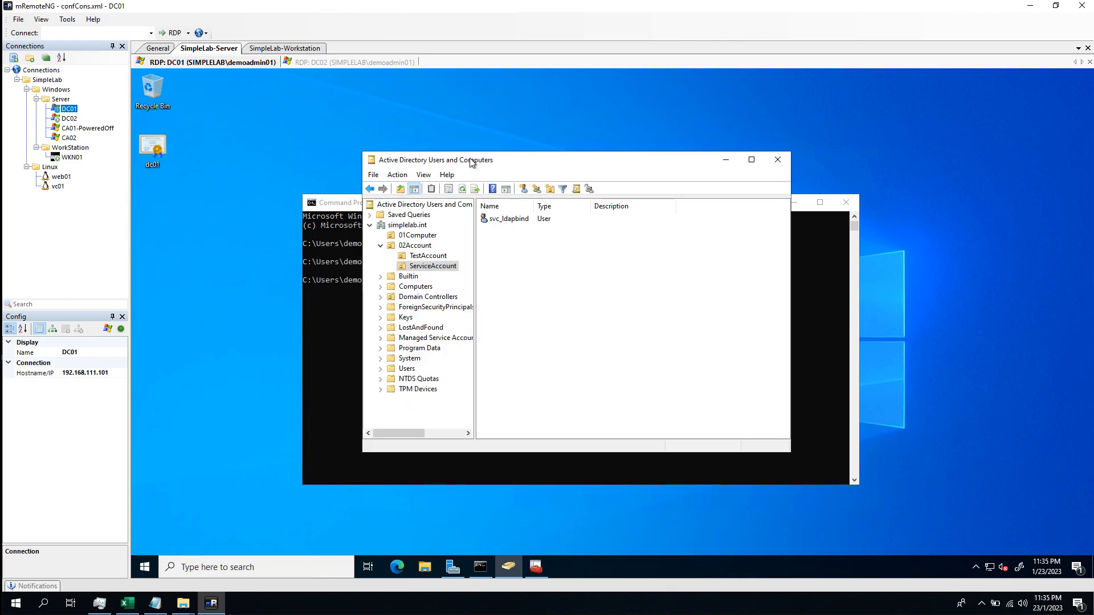
double_click(472, 161)
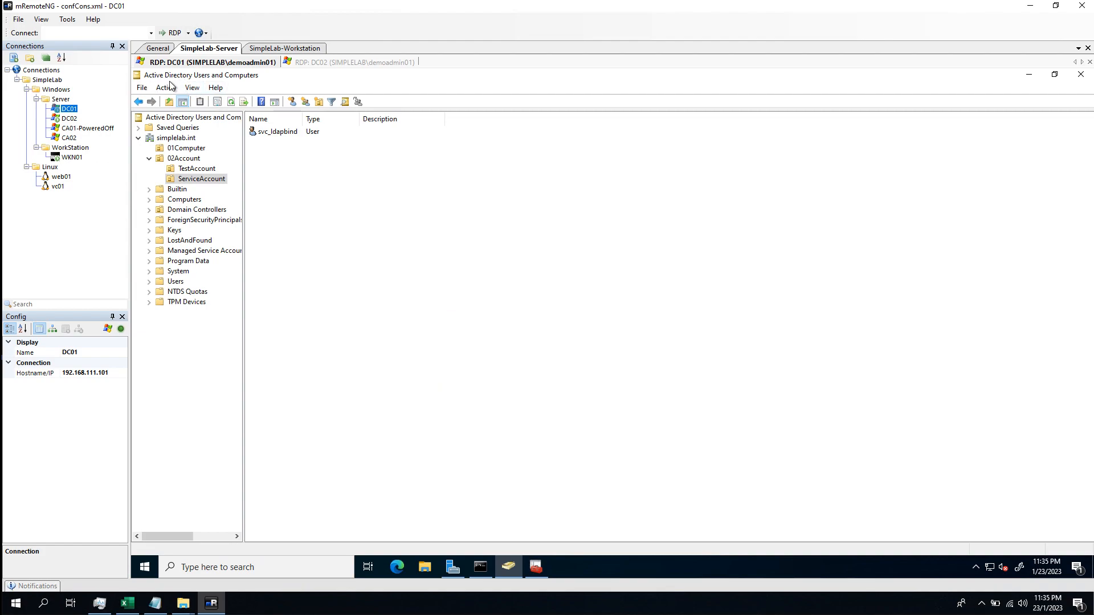
click(192, 88)
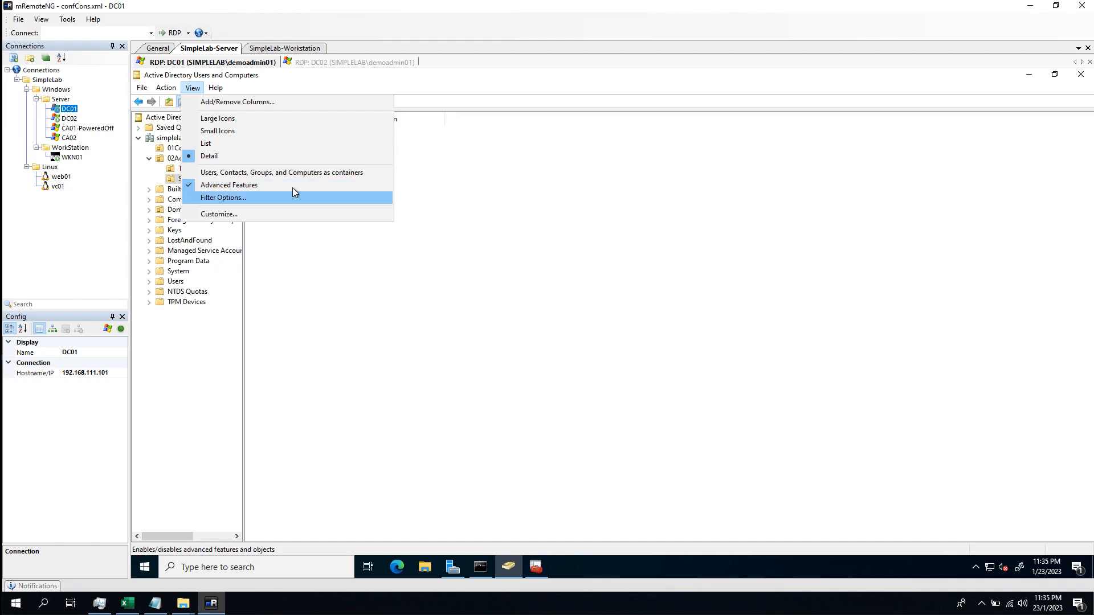
click(744, 277)
Copy the simplelab.int distinguishedName DC=simplelab,DC=int from the domain's Attribute Editor
right_click(188, 138)
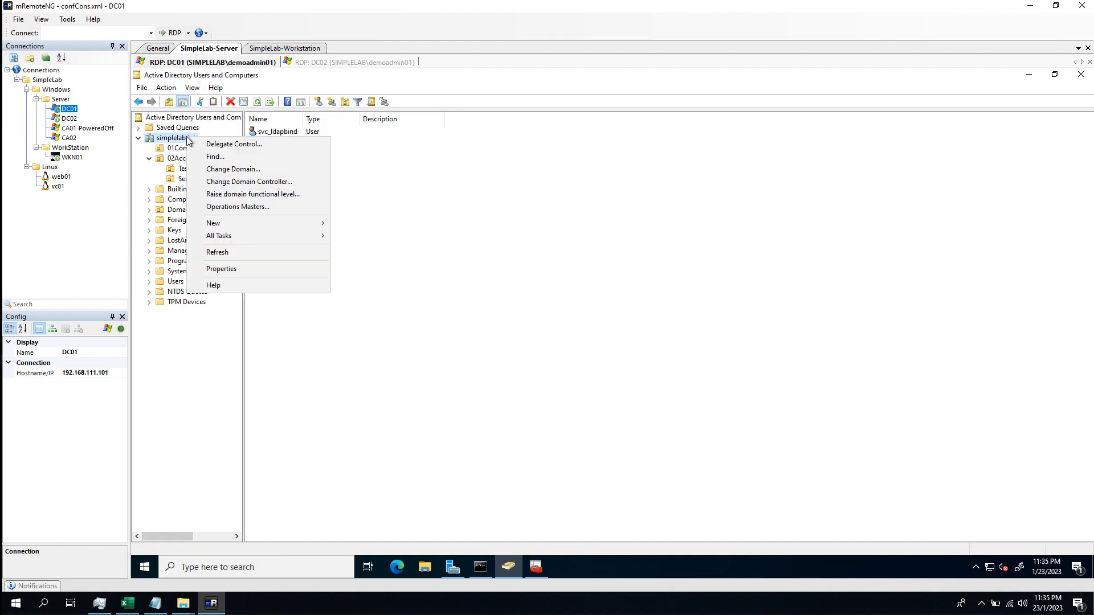
click(236, 269)
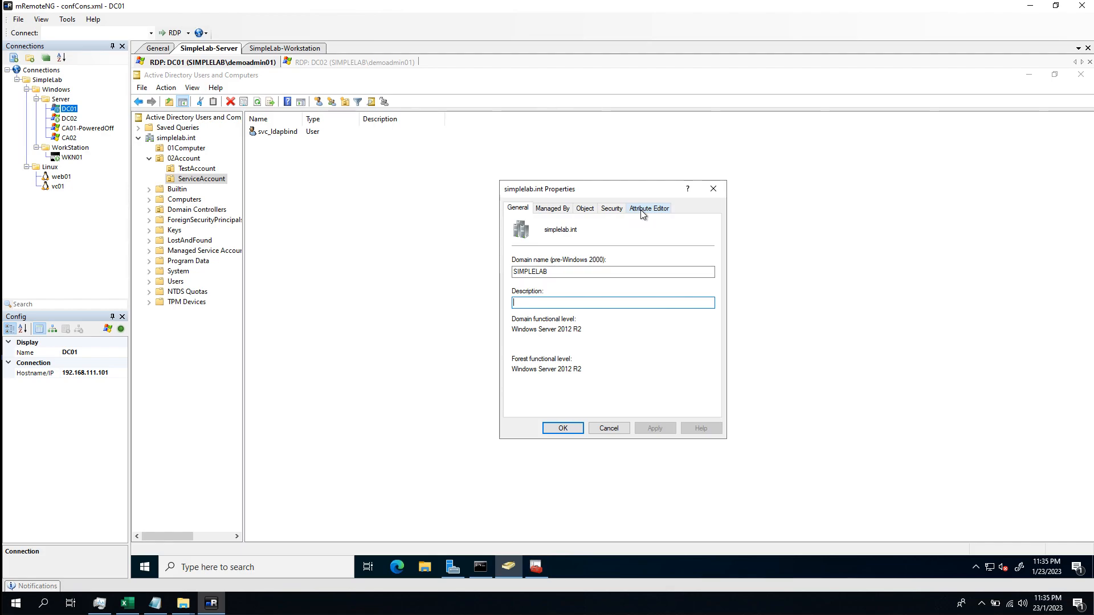
click(648, 210)
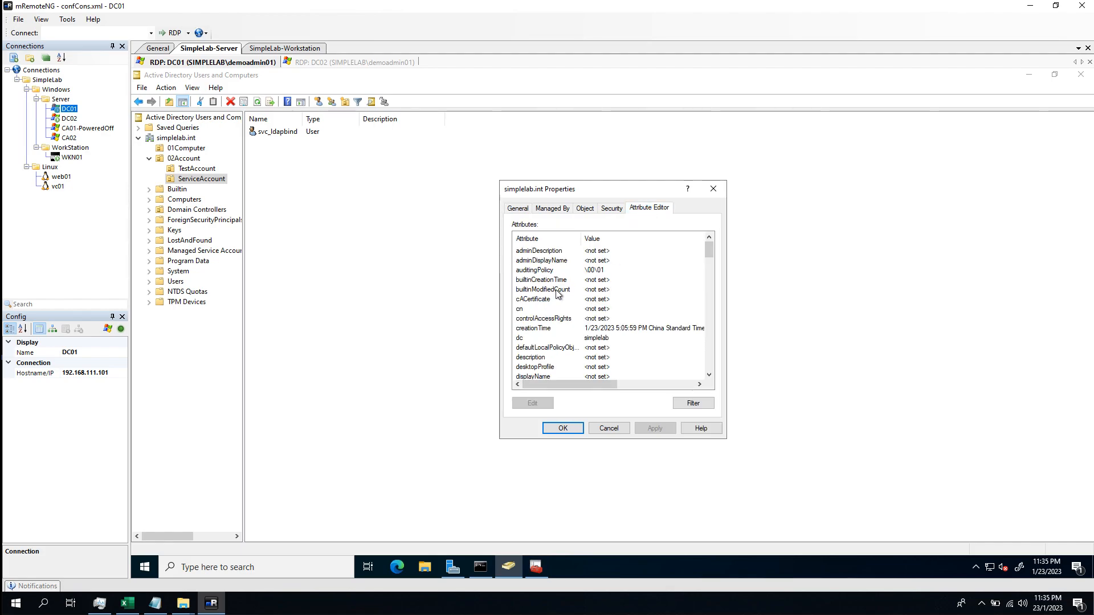
click(554, 280)
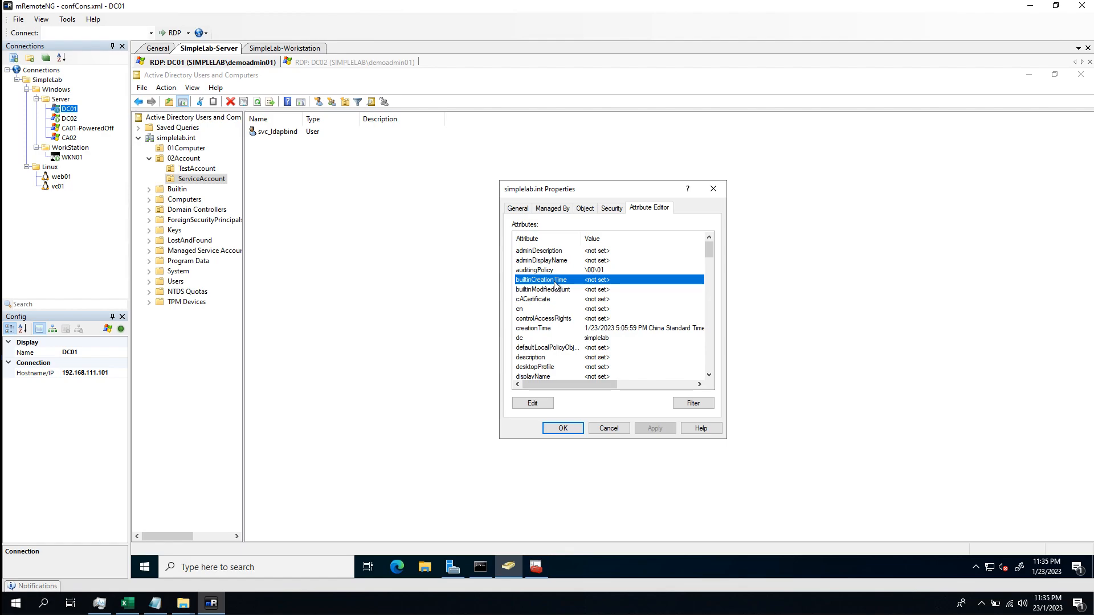
text(dis)
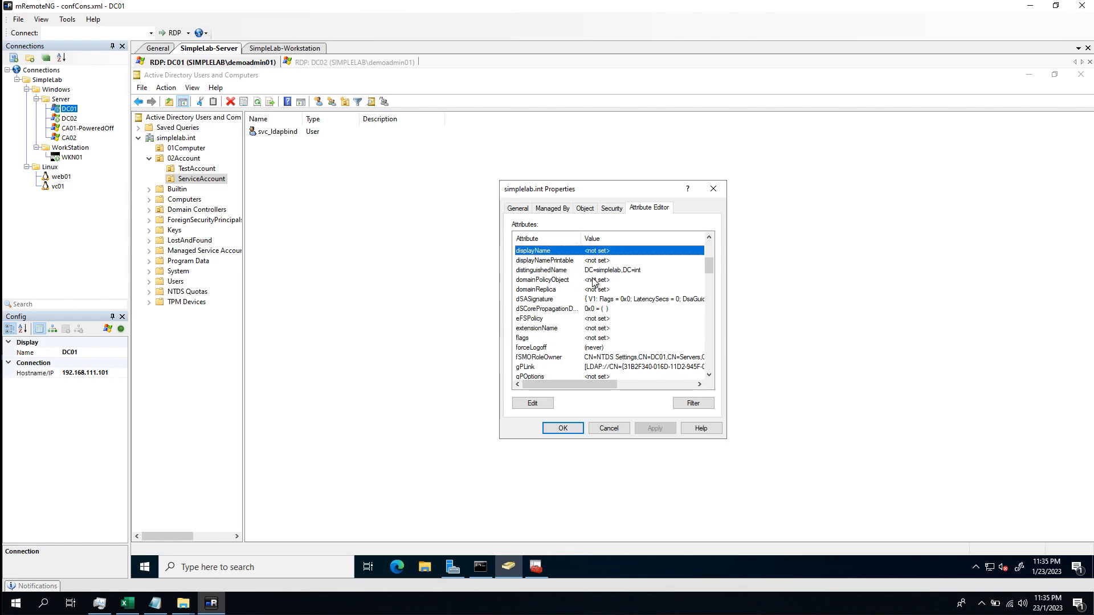
drag(581, 240, 605, 239)
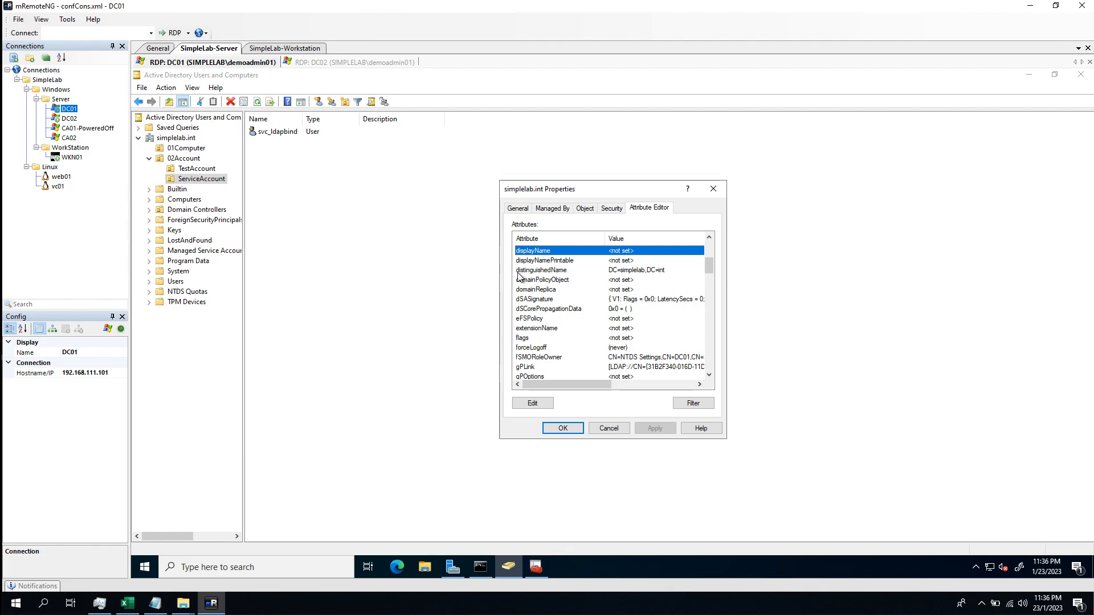
double_click(560, 271)
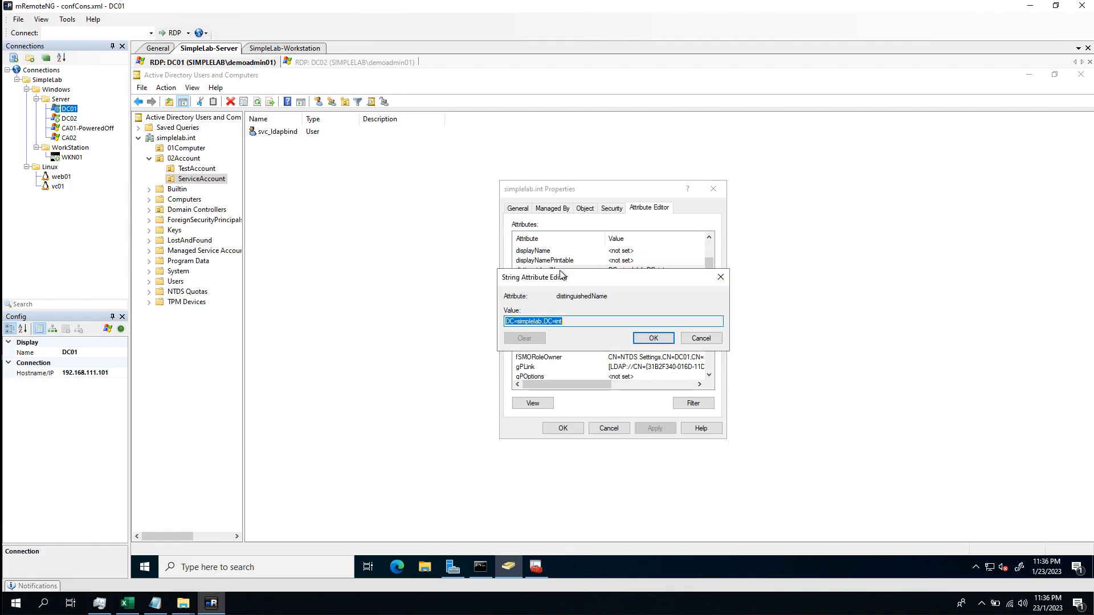
right_click(553, 322)
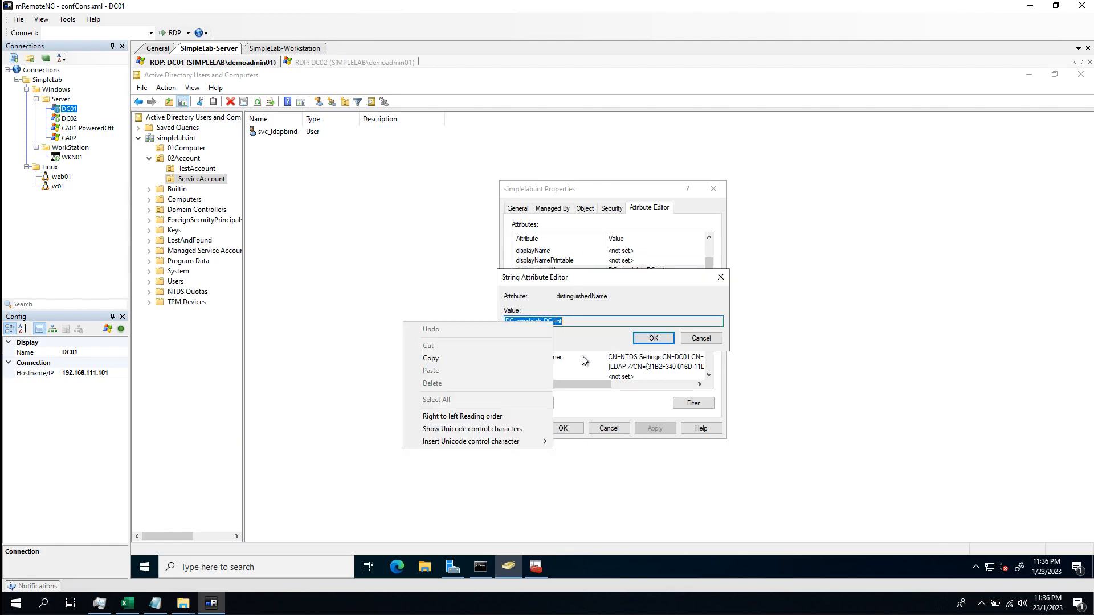
click(470, 357)
click(654, 338)
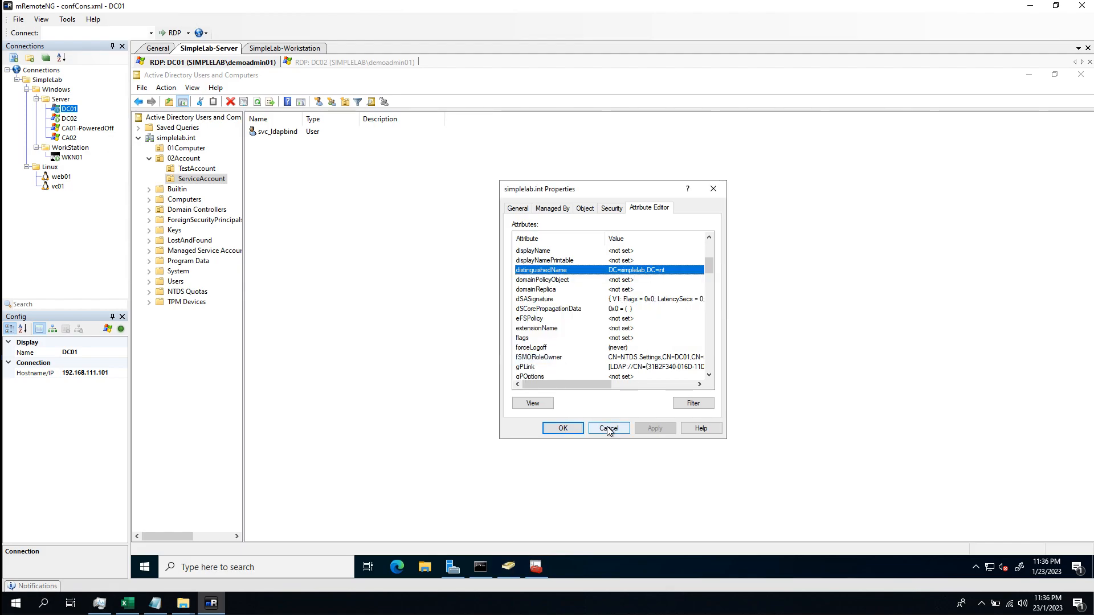
click(563, 428)
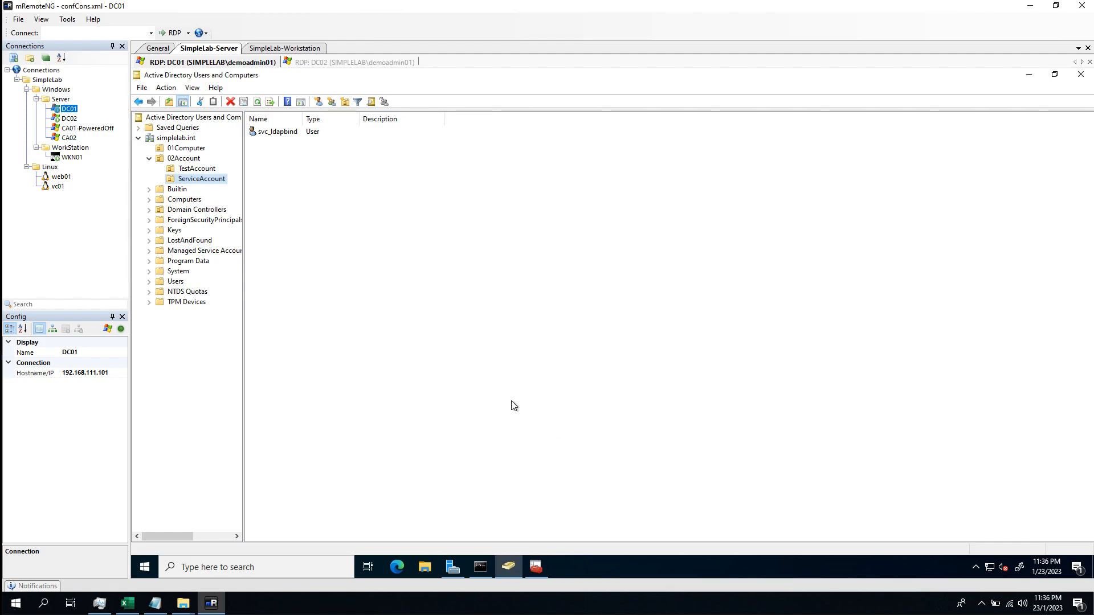
Back on WKN01, paste DC=simplelab,DC=int into both the users and groups base DN fields
double_click(72, 158)
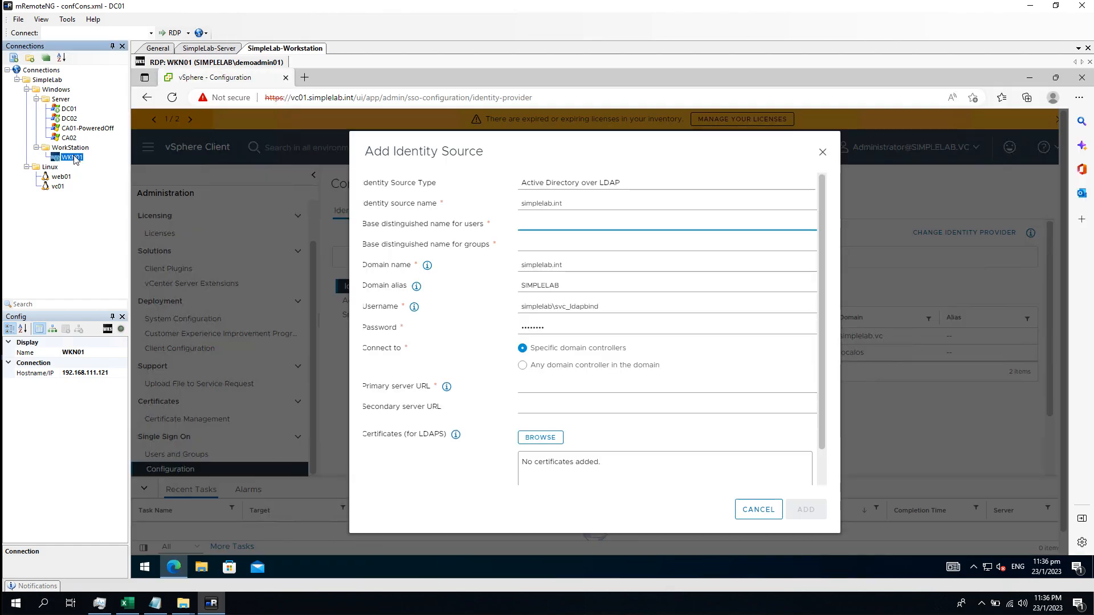
key(ctrl+v)
click(547, 245)
key(ctrl+v)
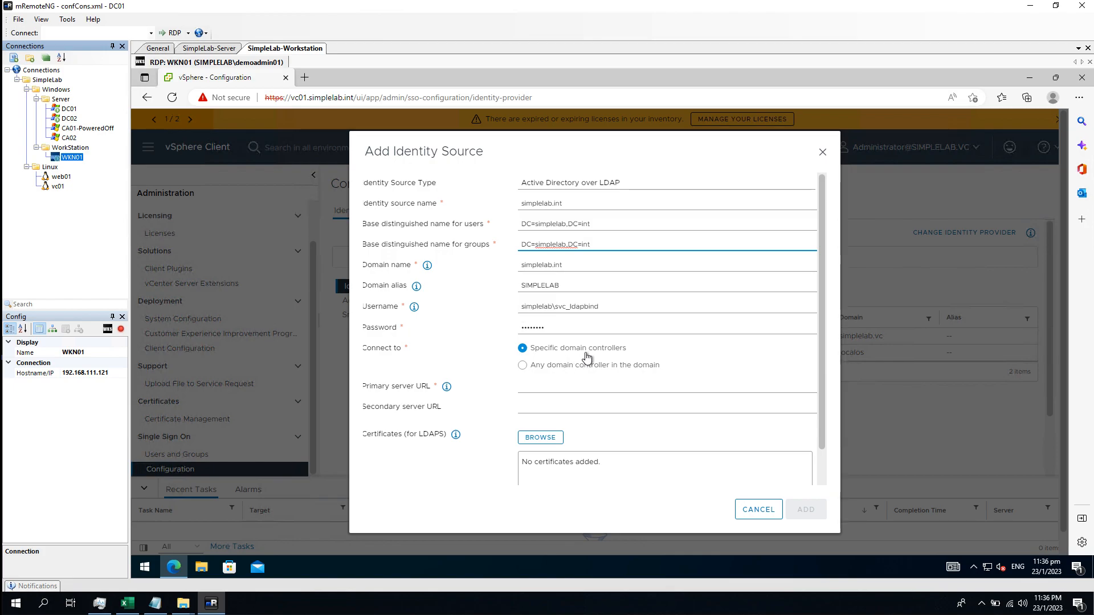
Set the identity source to connect to any domain controller in the domain
click(639, 372)
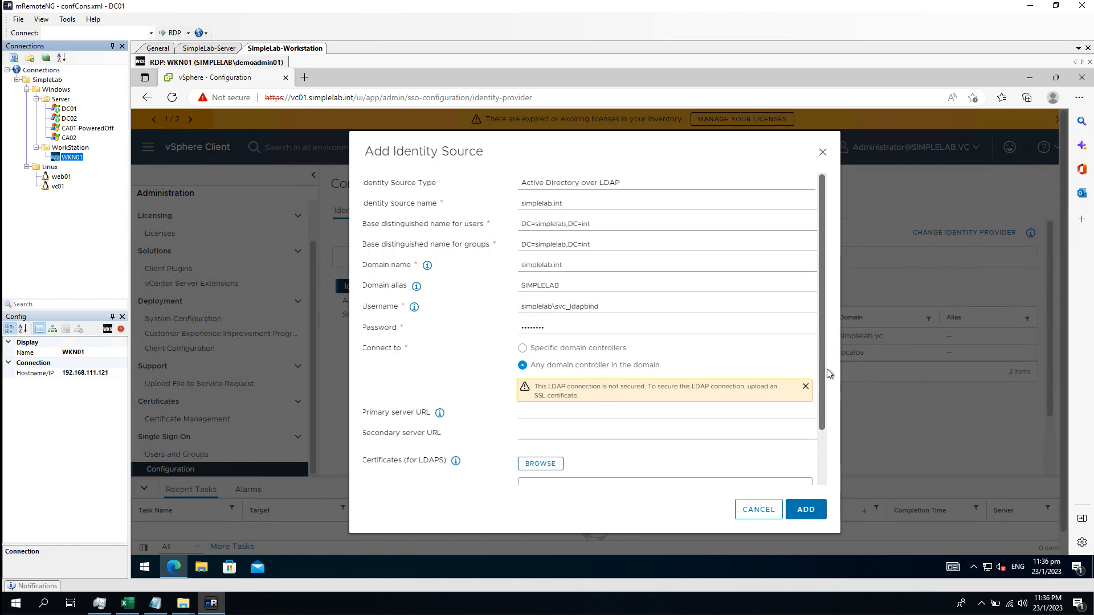
scroll(828, 363, down, 2)
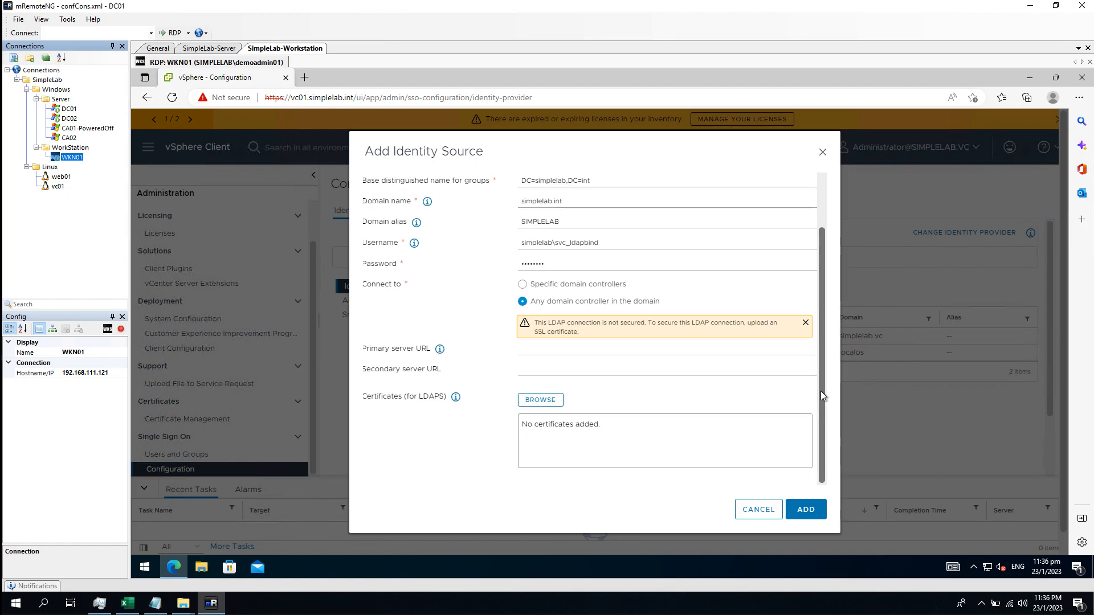
scroll(821, 380, up, 1)
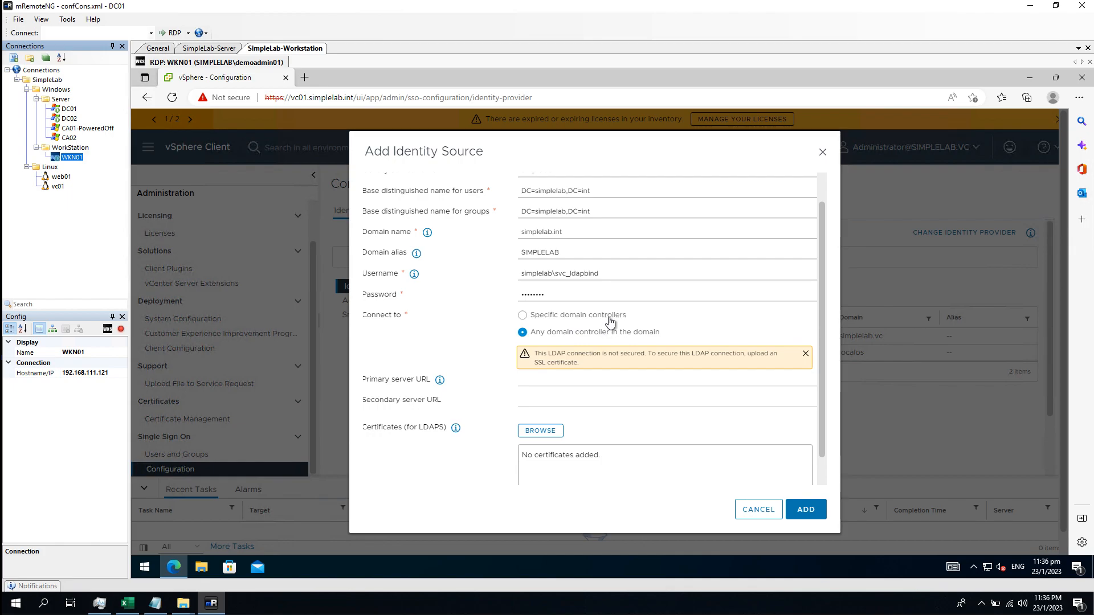
click(585, 318)
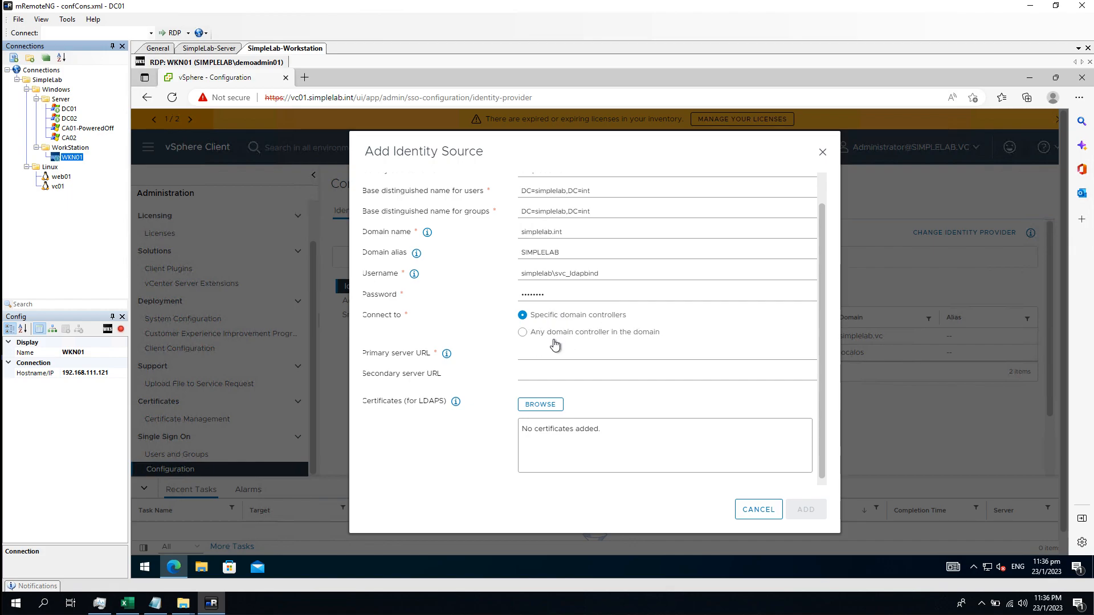
click(551, 333)
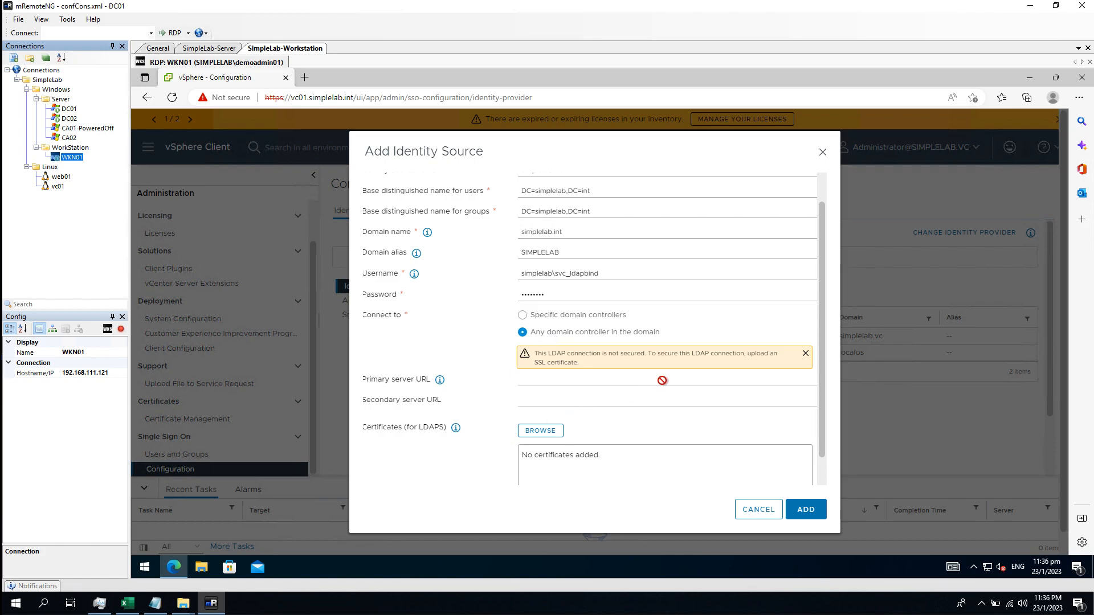
scroll(613, 386, down, 1)
Attach dc01.cer and DC02.cer from the Desktop, then save the simplelab.int identity source
click(550, 402)
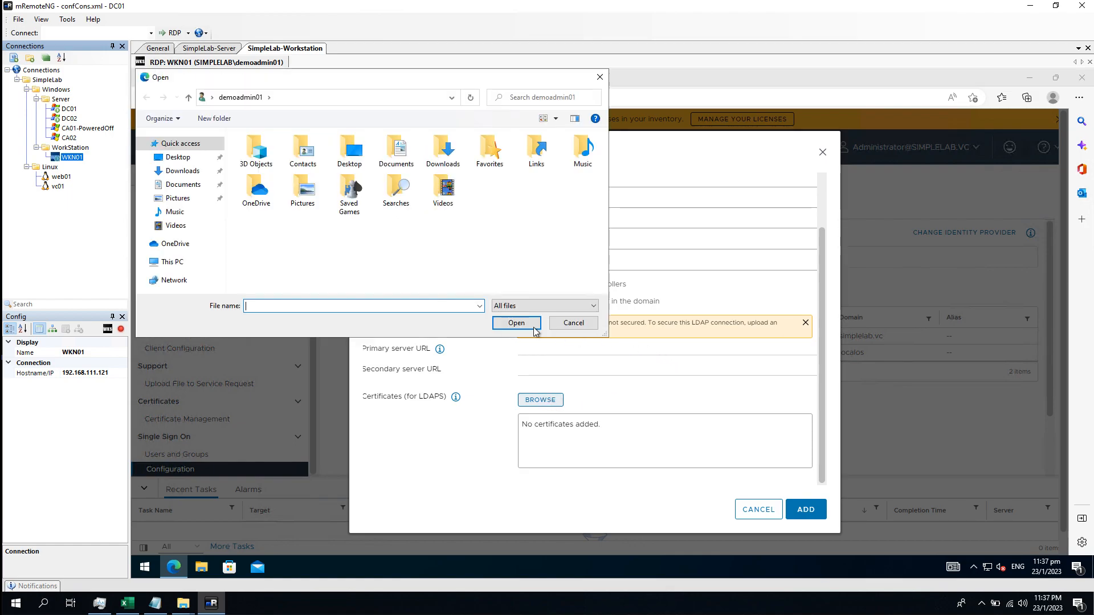
click(178, 158)
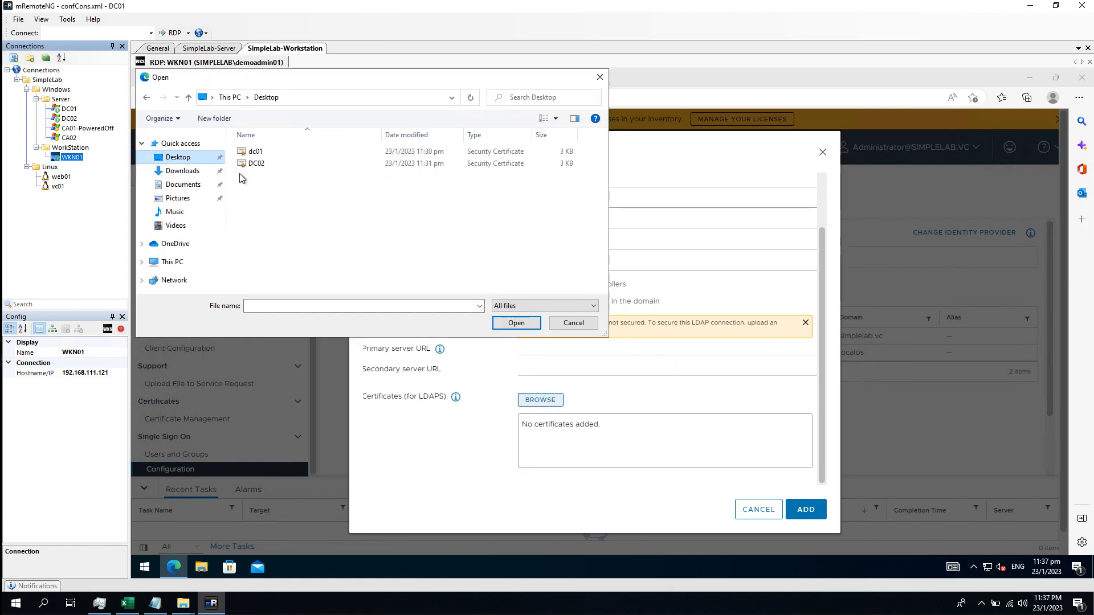
double_click(252, 152)
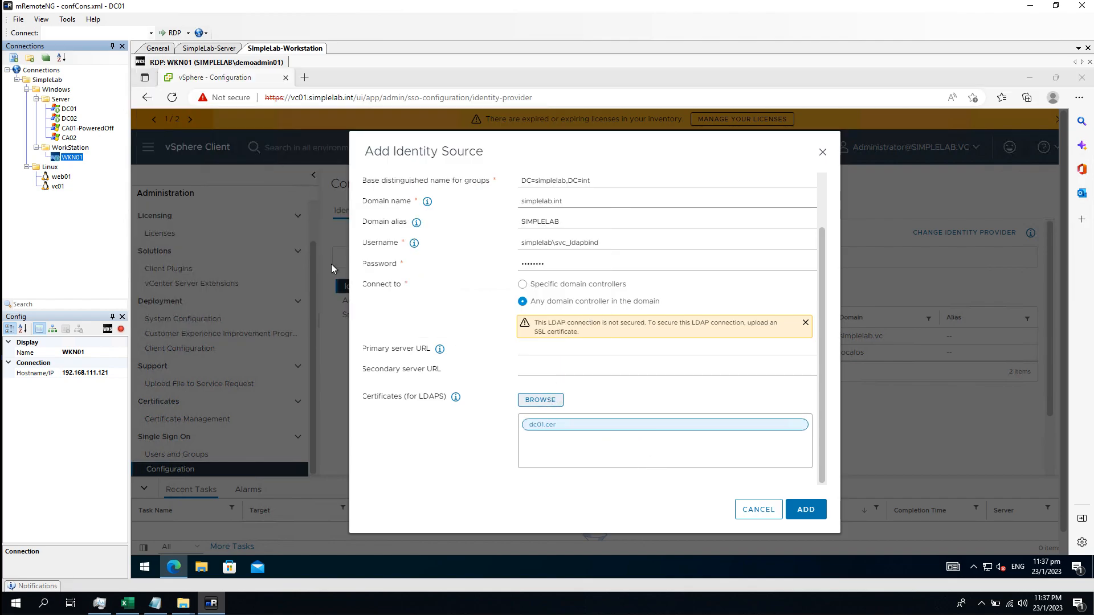
double_click(252, 162)
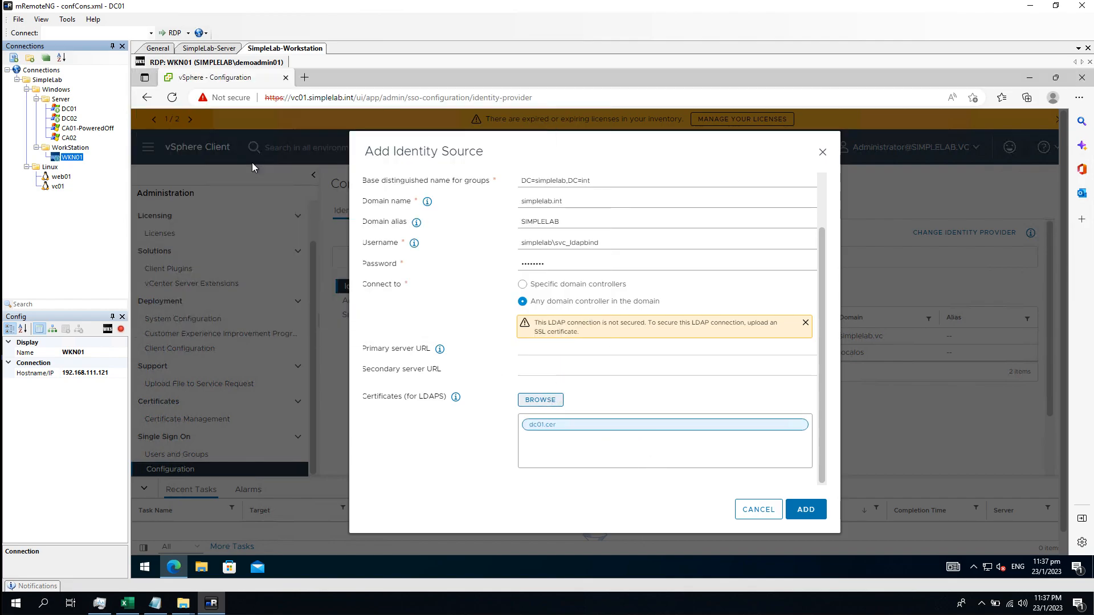
scroll(762, 458, up, 3)
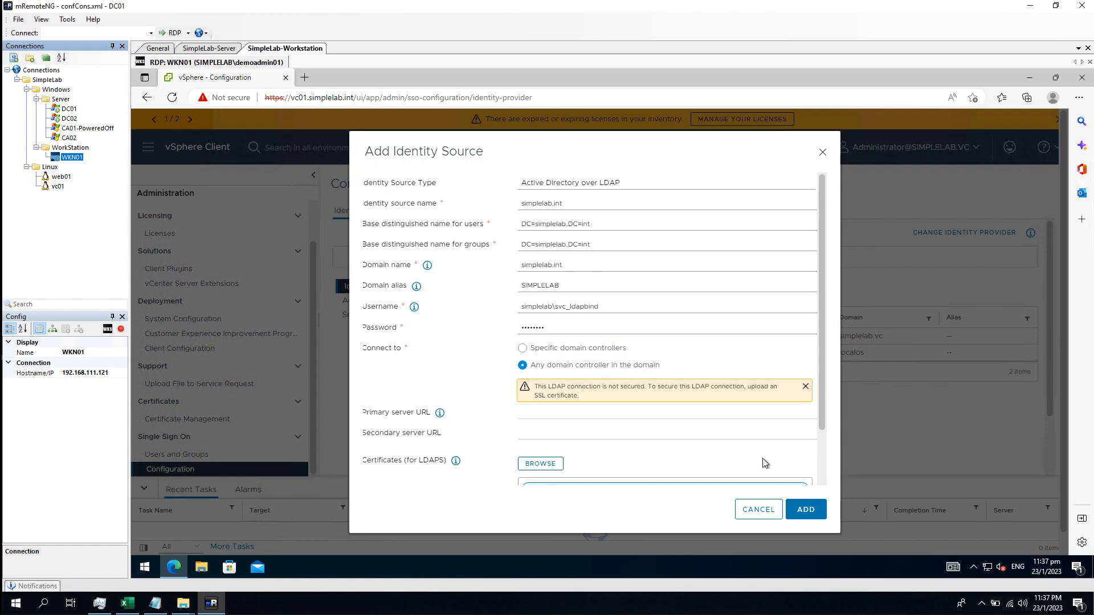
scroll(776, 471, down, 3)
click(806, 510)
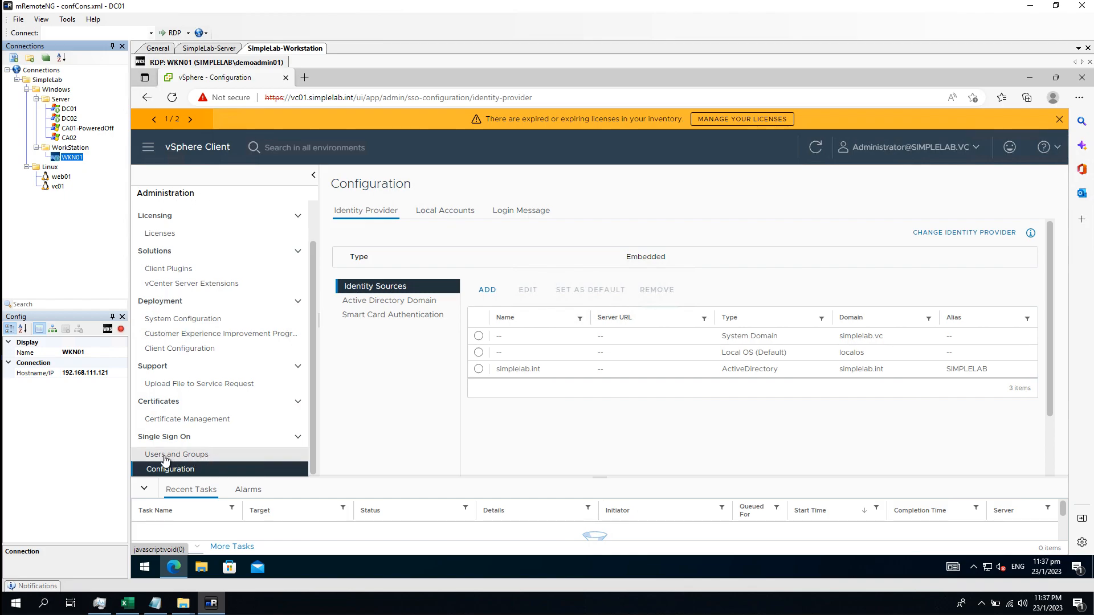
Open Single Sign On Users and Groups, switch to Groups and open Administrators
click(210, 462)
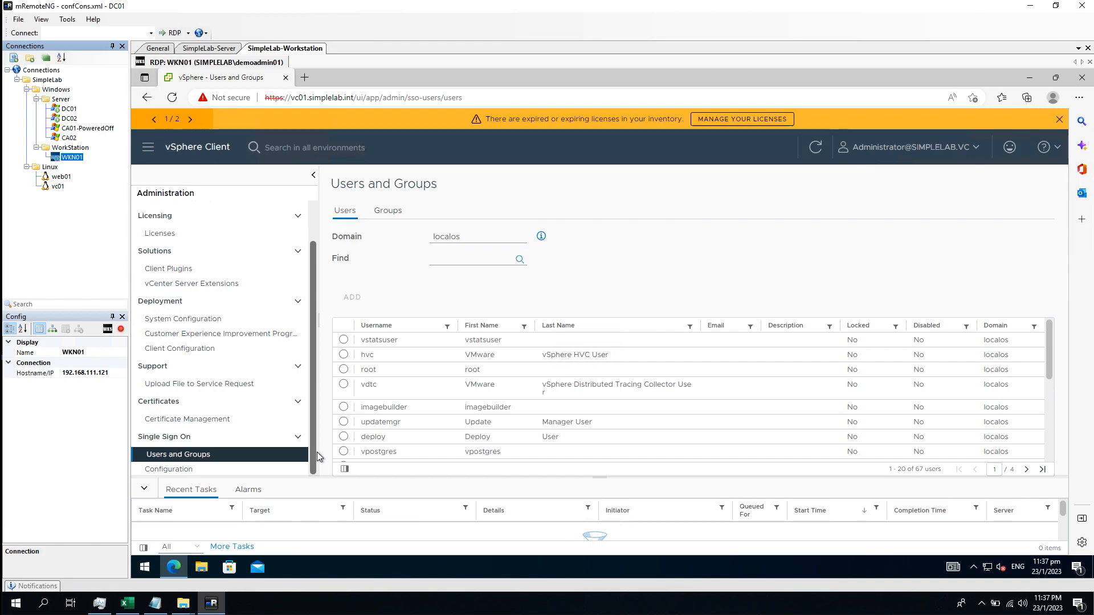
click(388, 212)
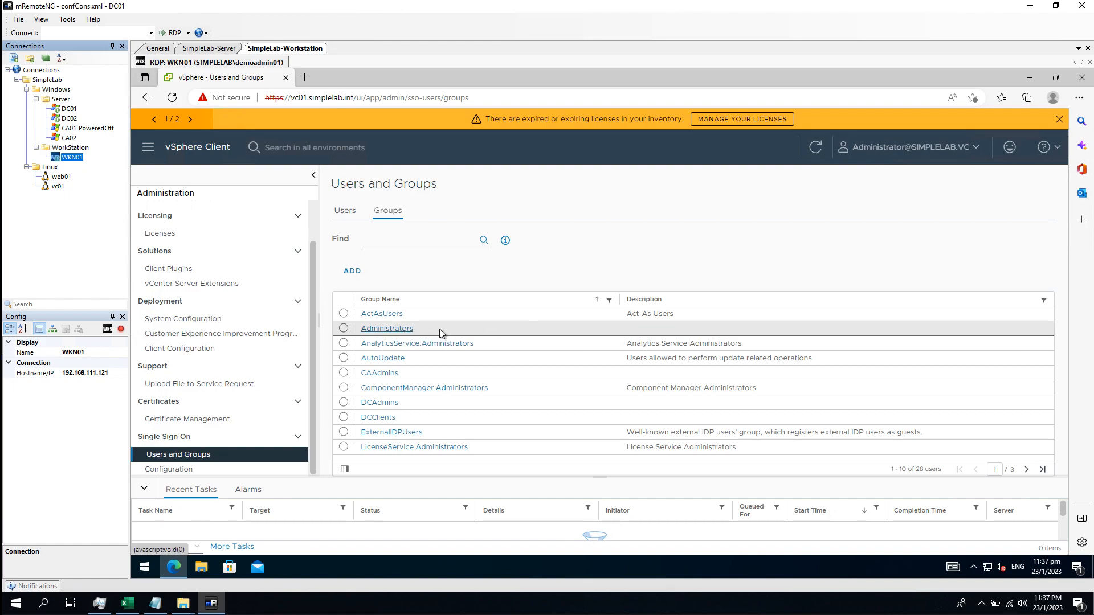
click(388, 329)
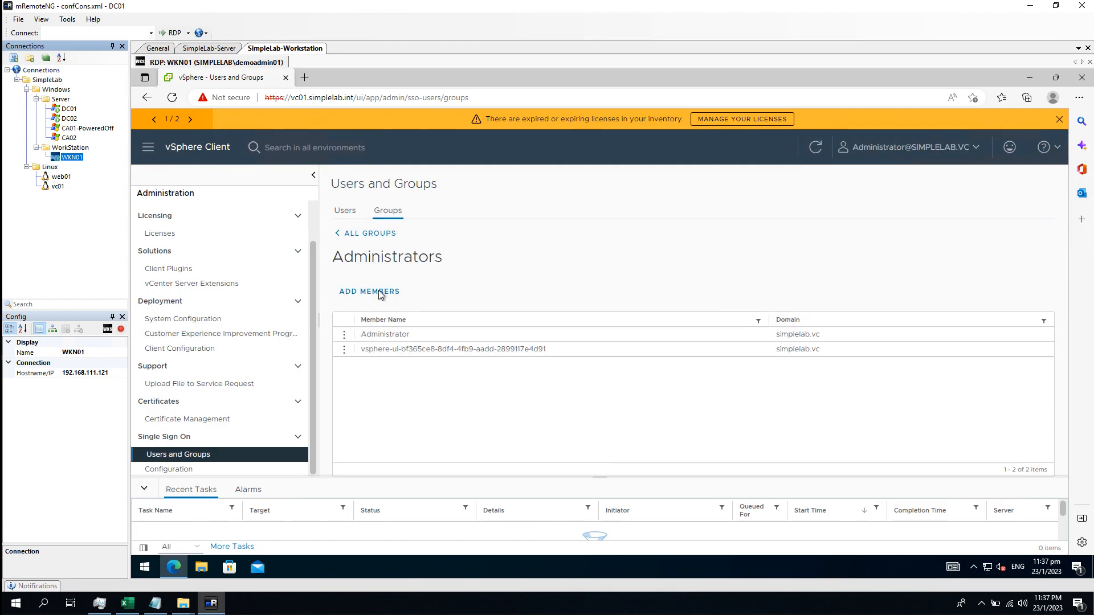
Search simplelab.int for 'domain' and 'demoadmin' members, then cancel back to the groups list
click(380, 292)
click(554, 262)
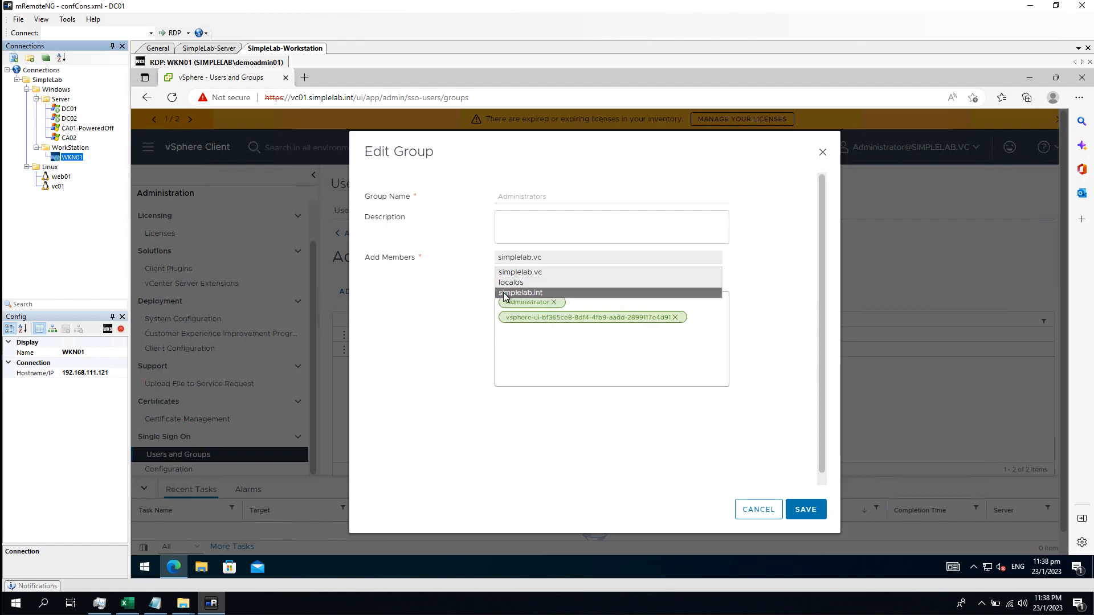
click(541, 294)
click(530, 277)
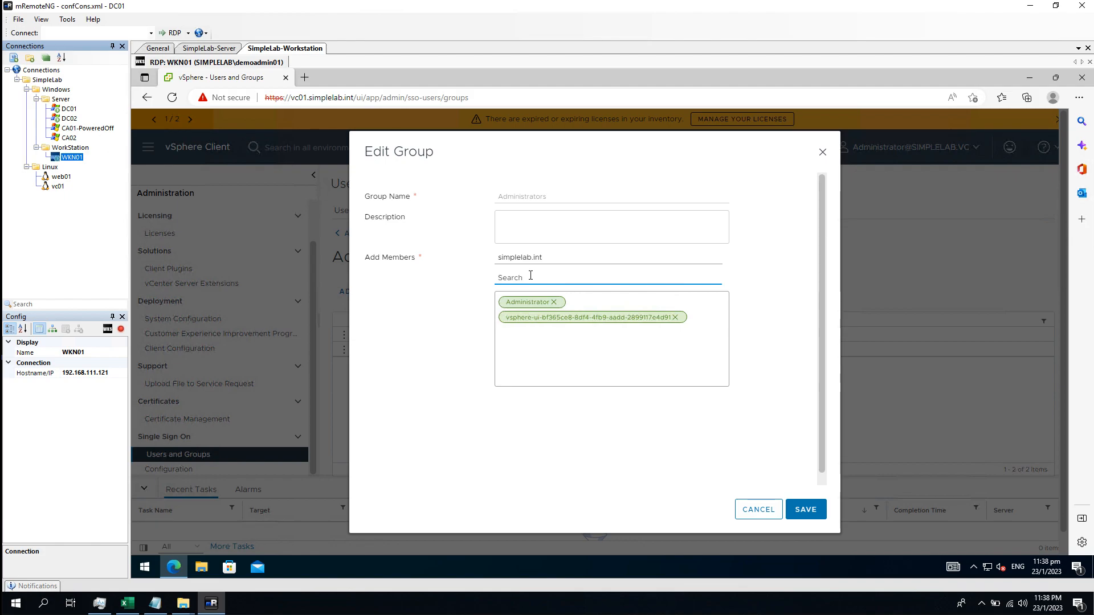
text(domain)
click(452, 289)
double_click(520, 278)
text(demoadmin)
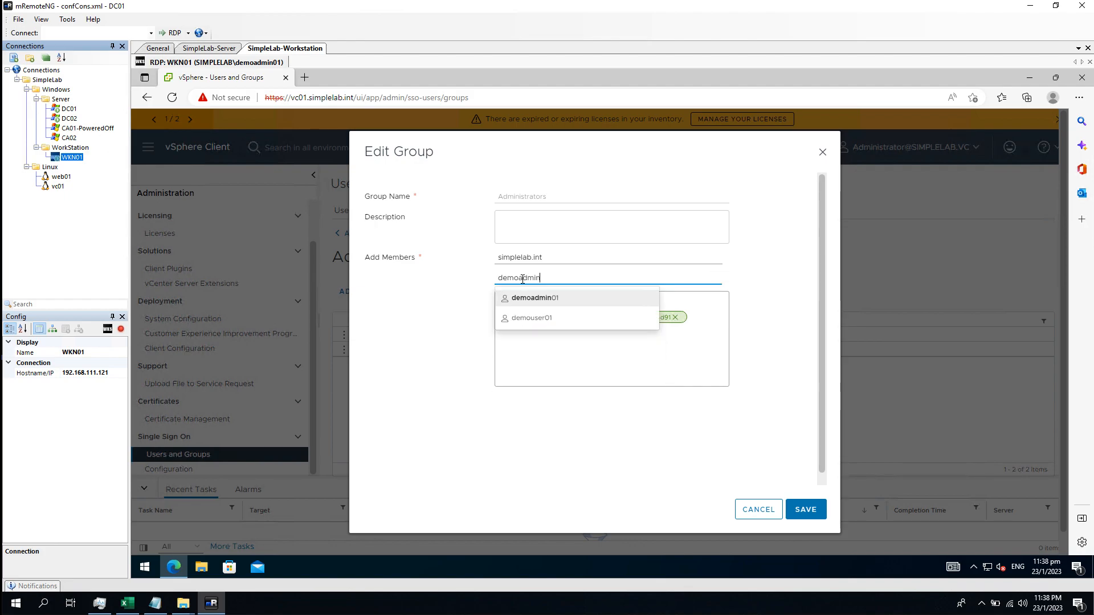
click(612, 375)
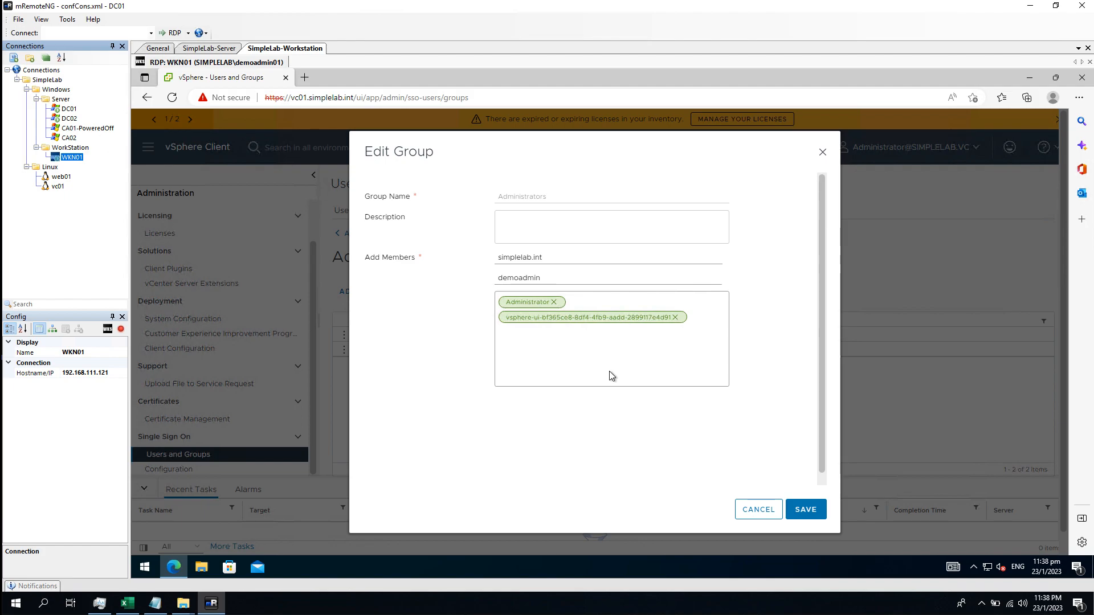
click(755, 510)
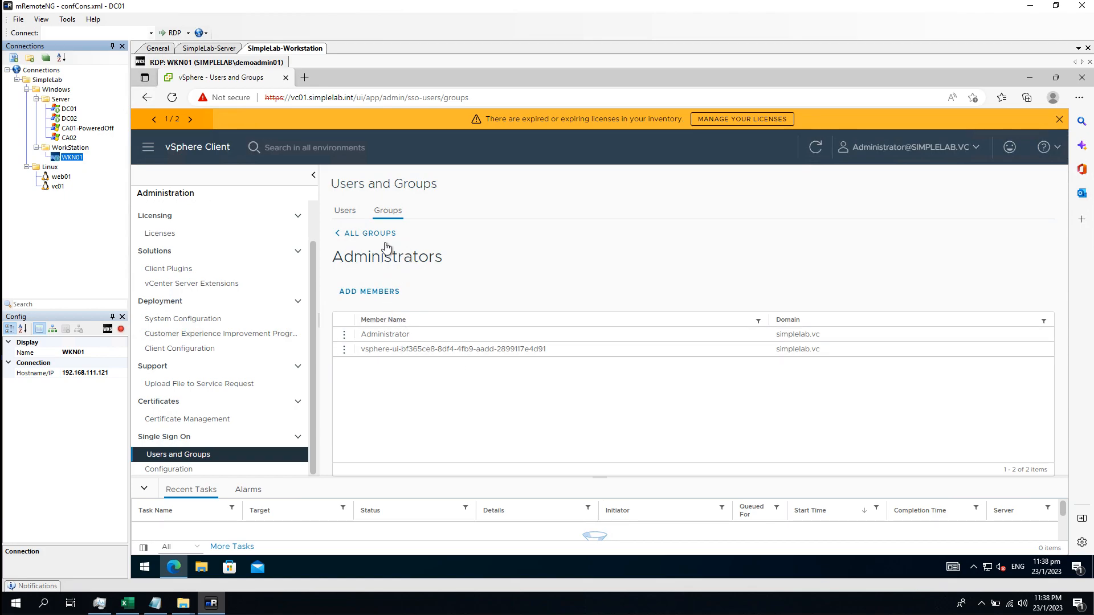
click(370, 233)
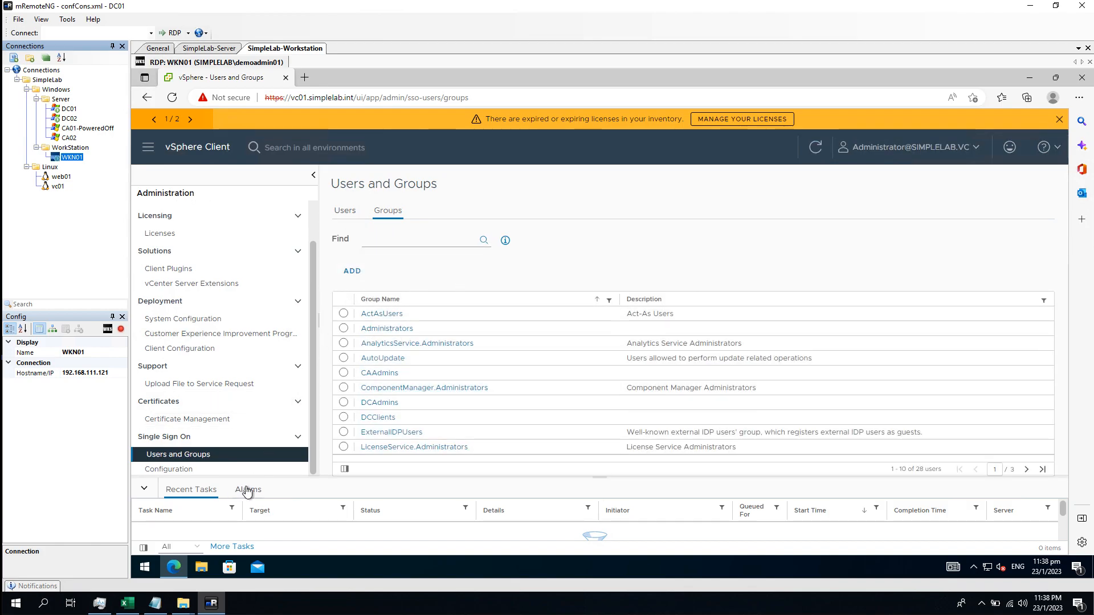
Start a new group named VCAdmins with simplelab.int as the member domain
click(352, 272)
click(539, 259)
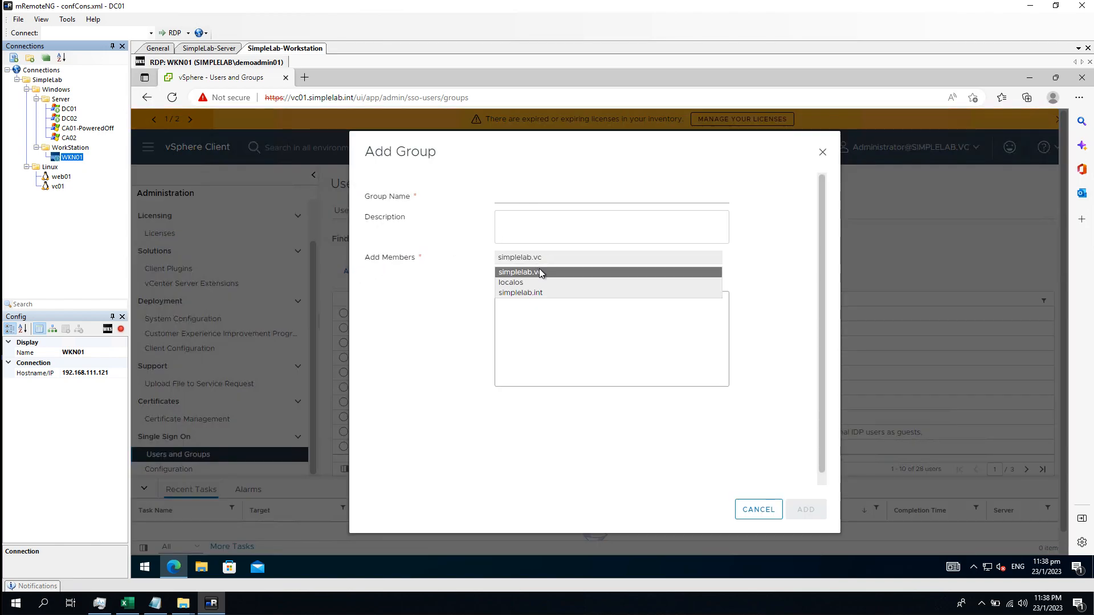
click(543, 292)
click(537, 199)
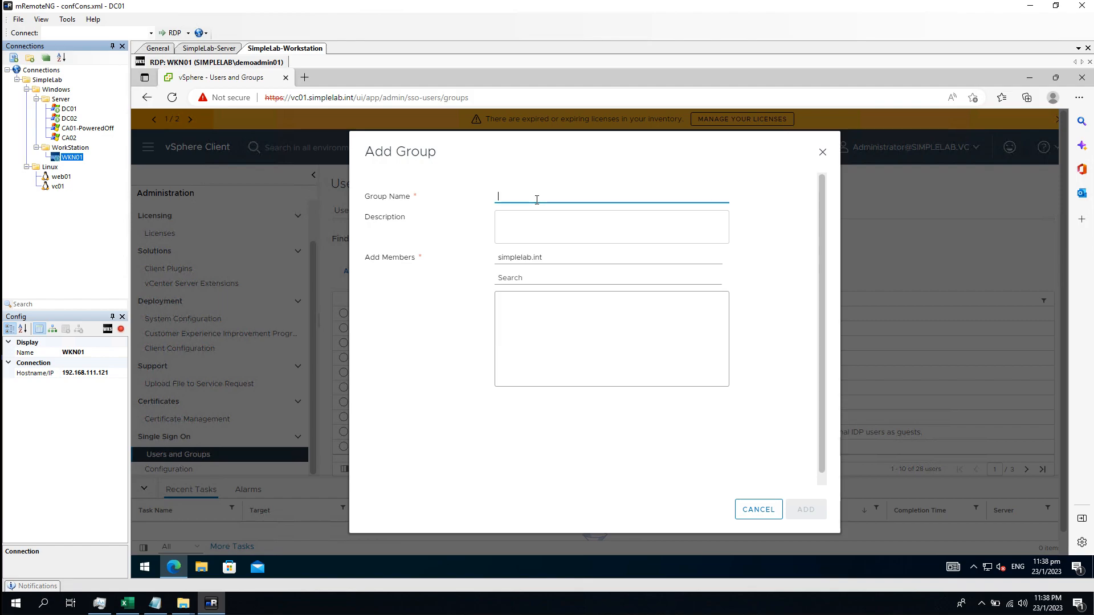
text(vcAdmin)
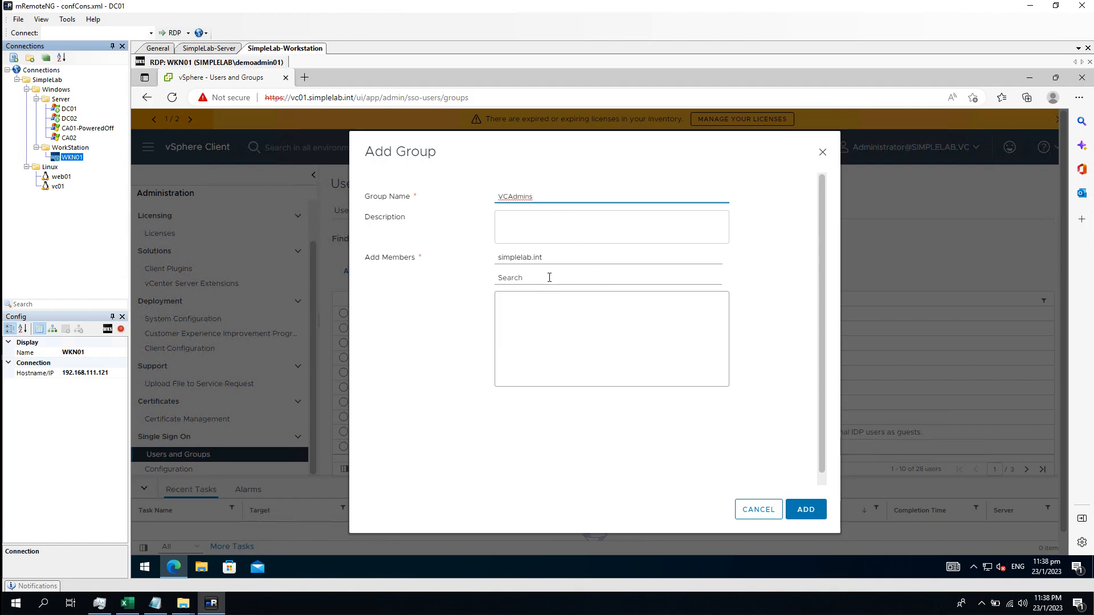
Add simplelab.int user demoadmin01 as a member and create the VCAdmins group
click(566, 260)
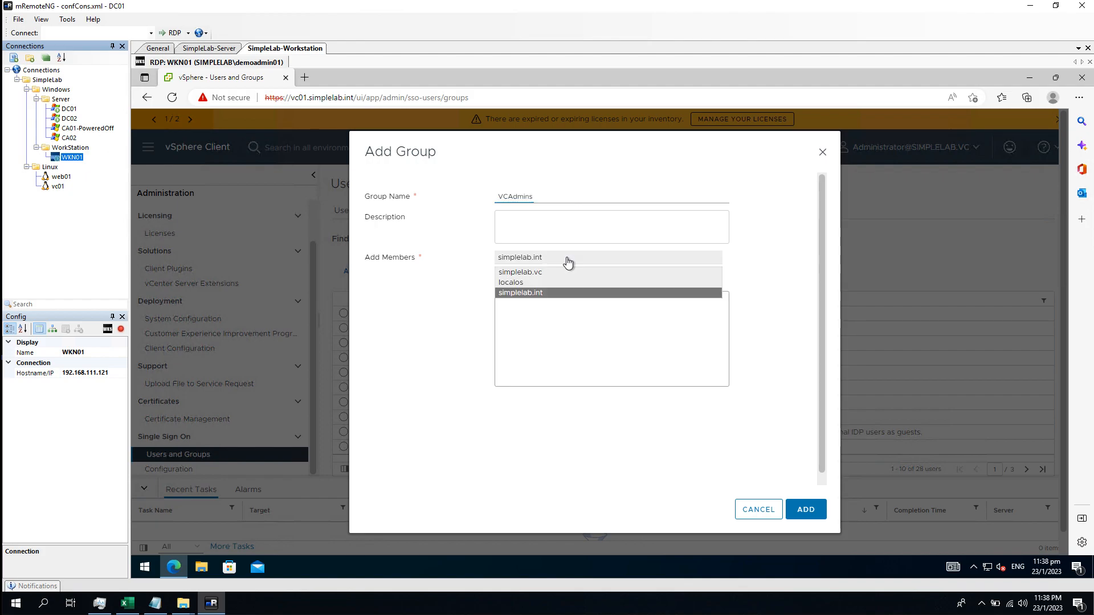
click(567, 261)
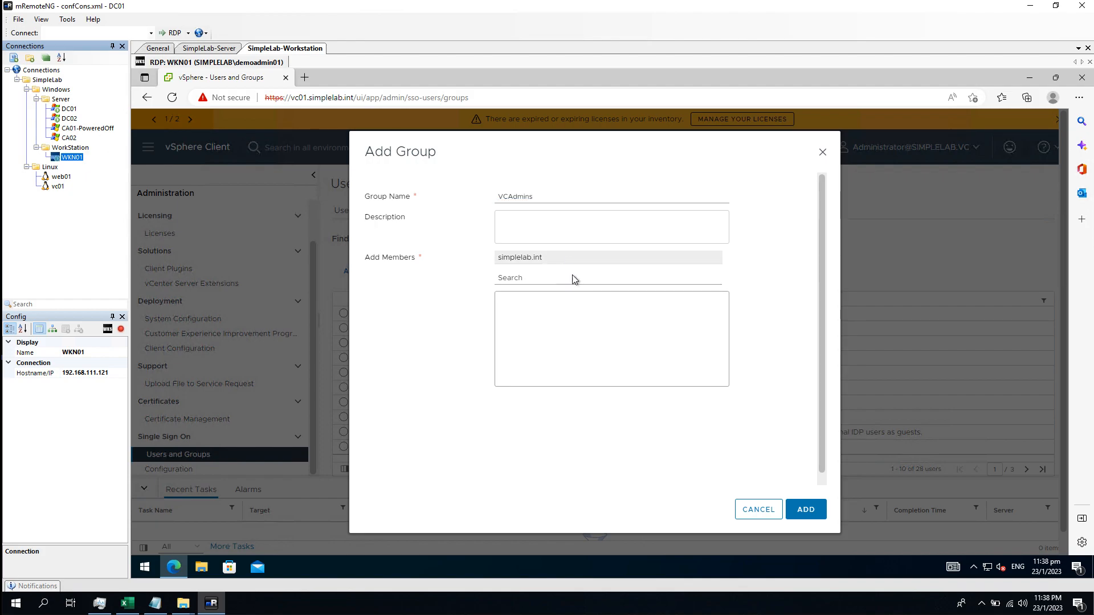
click(574, 277)
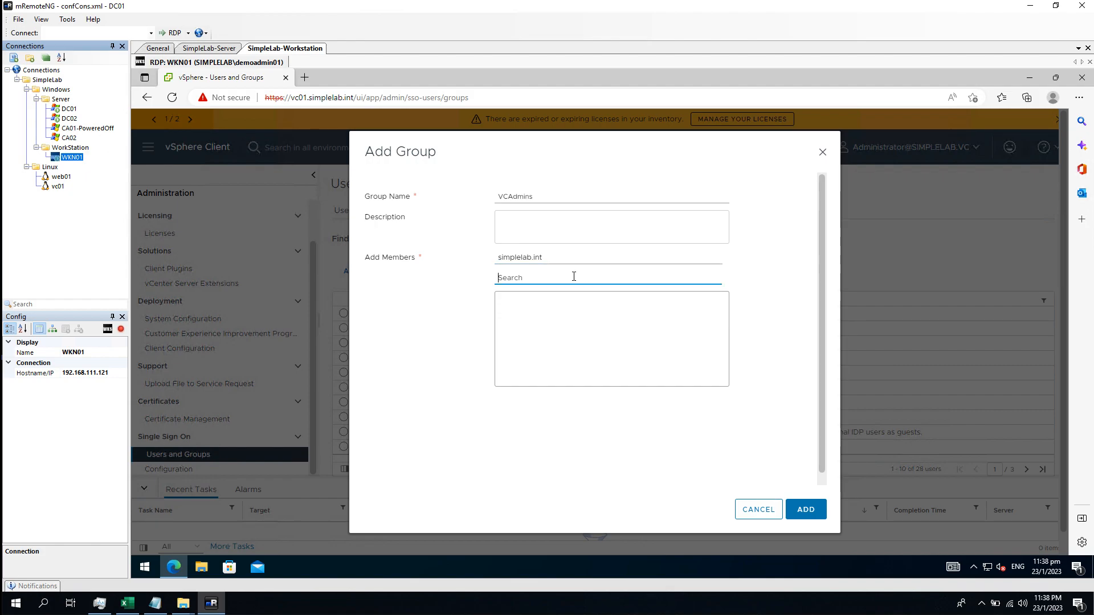
text(demon)
click(562, 301)
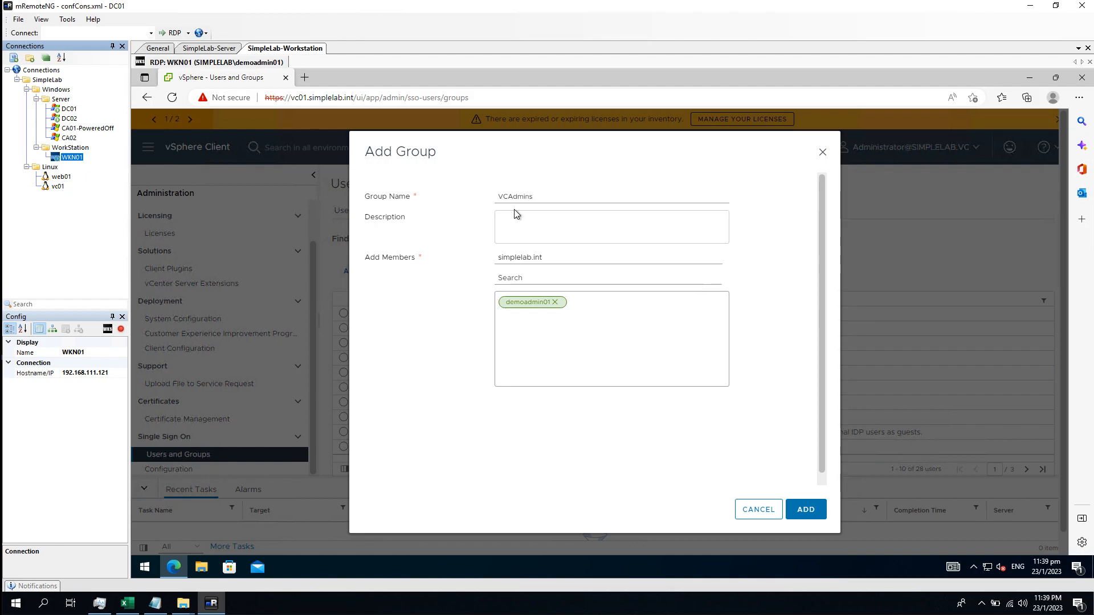
click(553, 197)
click(809, 513)
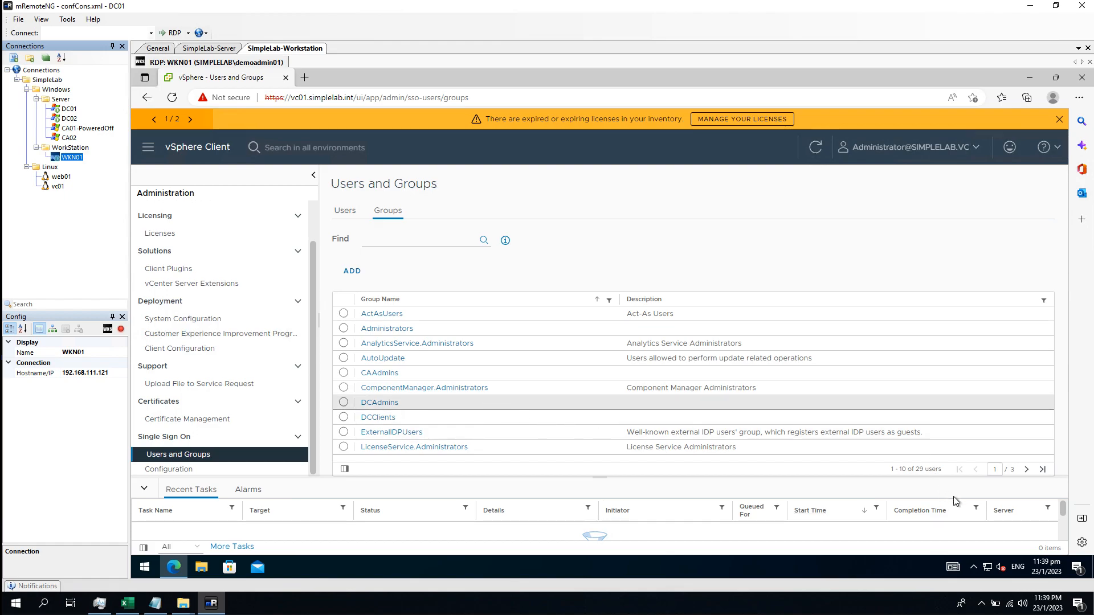
Check the VCAdmins group's members on the last page of groups, then return to the group list
click(1044, 471)
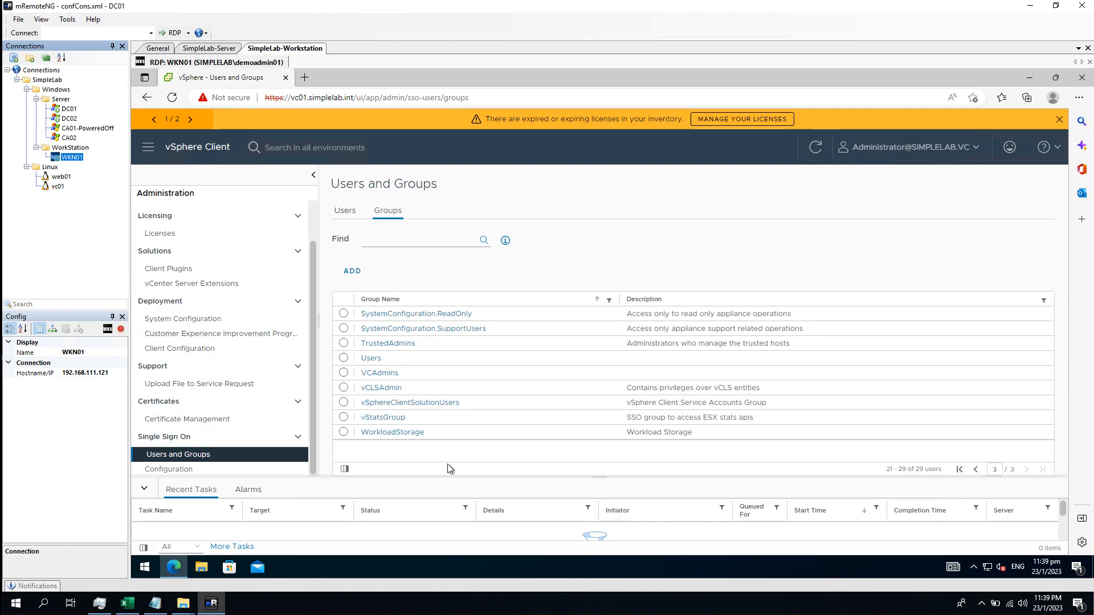
click(386, 374)
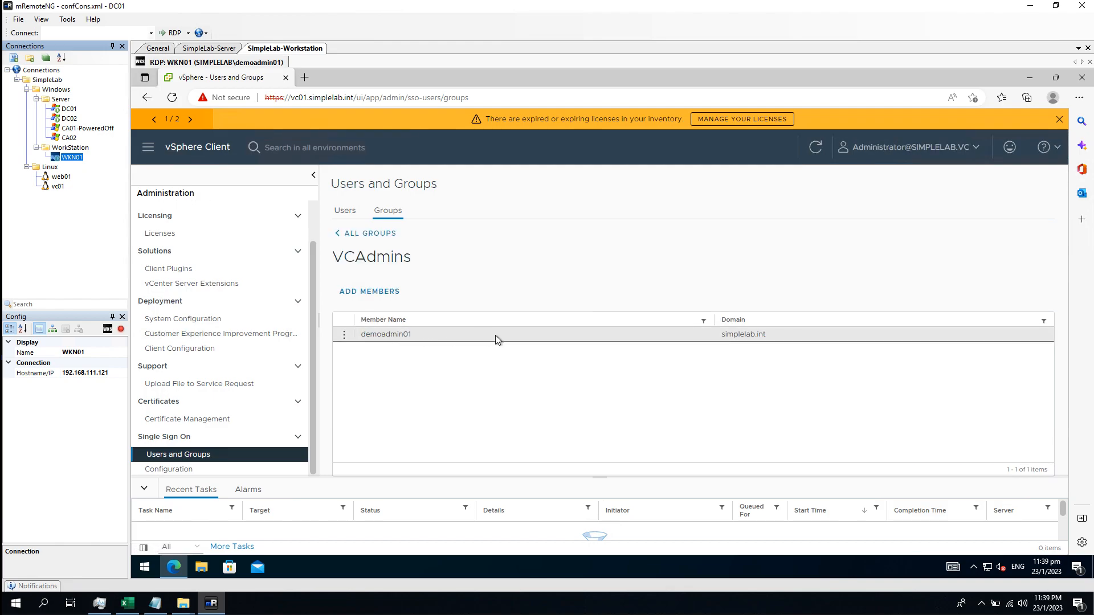
click(381, 234)
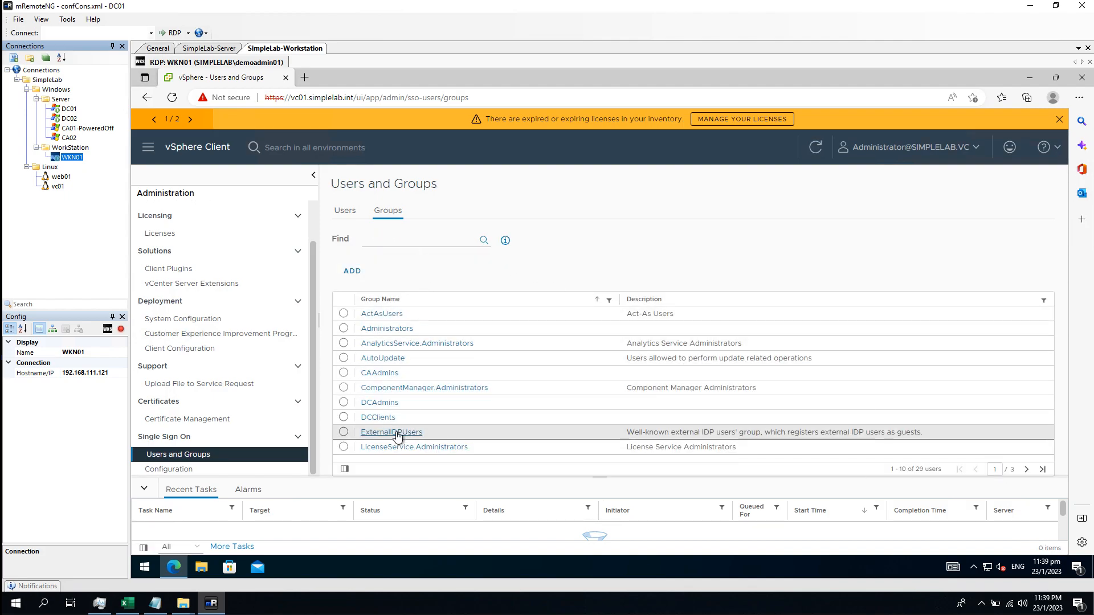
Add VCAdmins, found by searching 'vcad', to the Administrators group's members and save
click(400, 328)
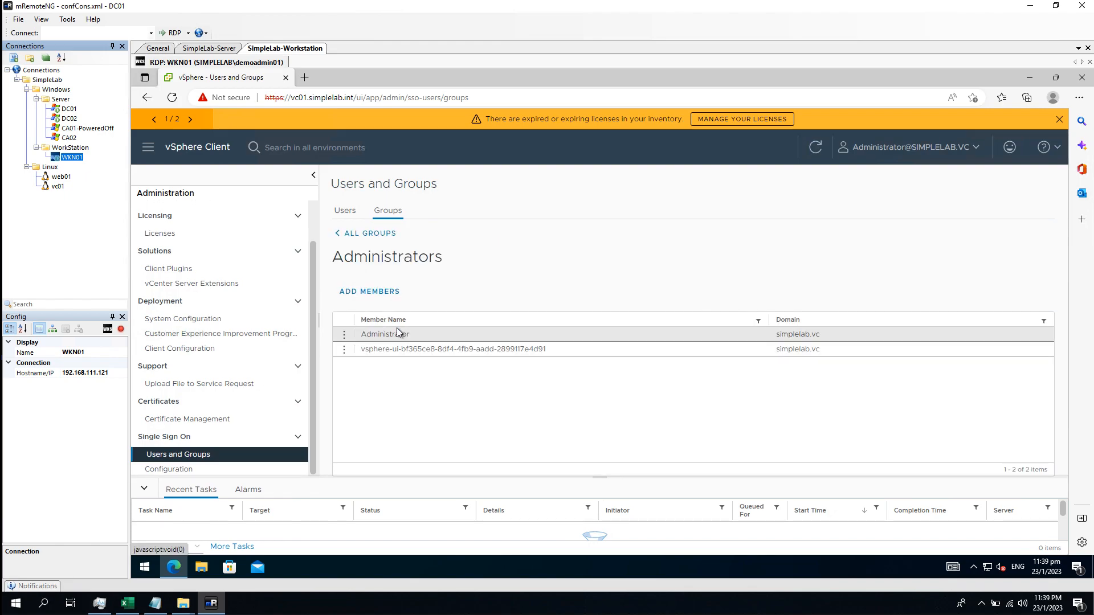
click(384, 294)
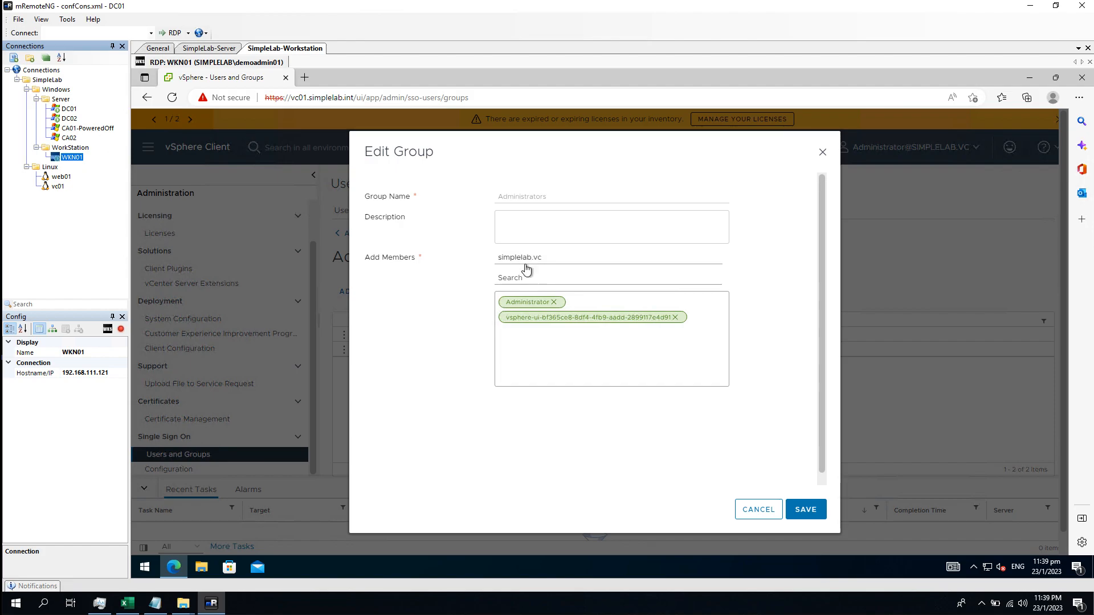
click(547, 279)
text(vcad)
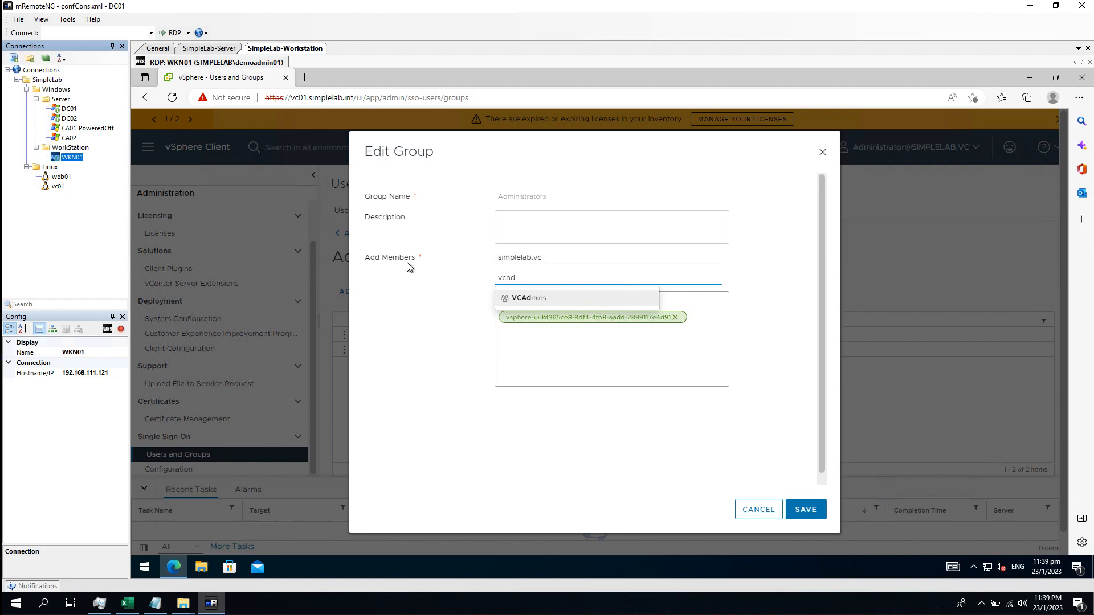
click(549, 300)
click(816, 510)
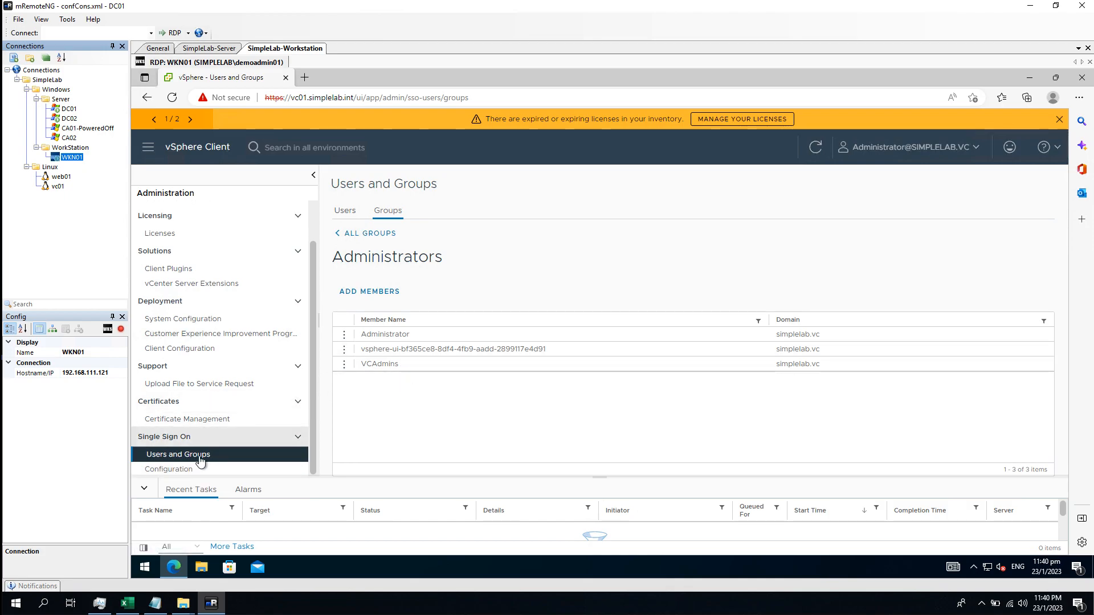
Make simplelab.int the default identity source in Single Sign On Configuration and confirm the change
click(185, 471)
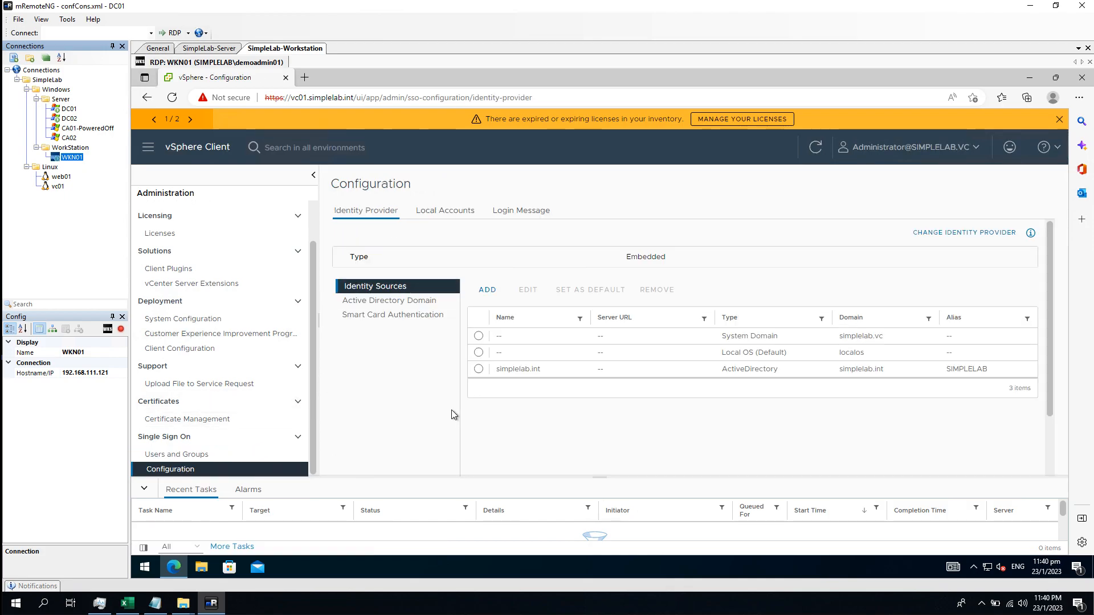
click(480, 370)
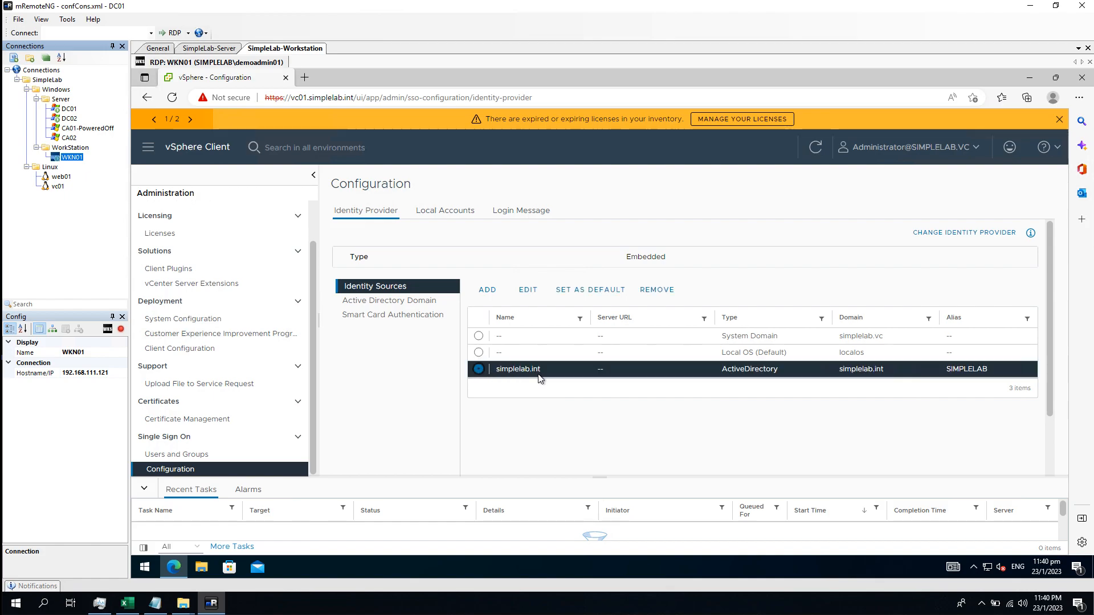
click(597, 291)
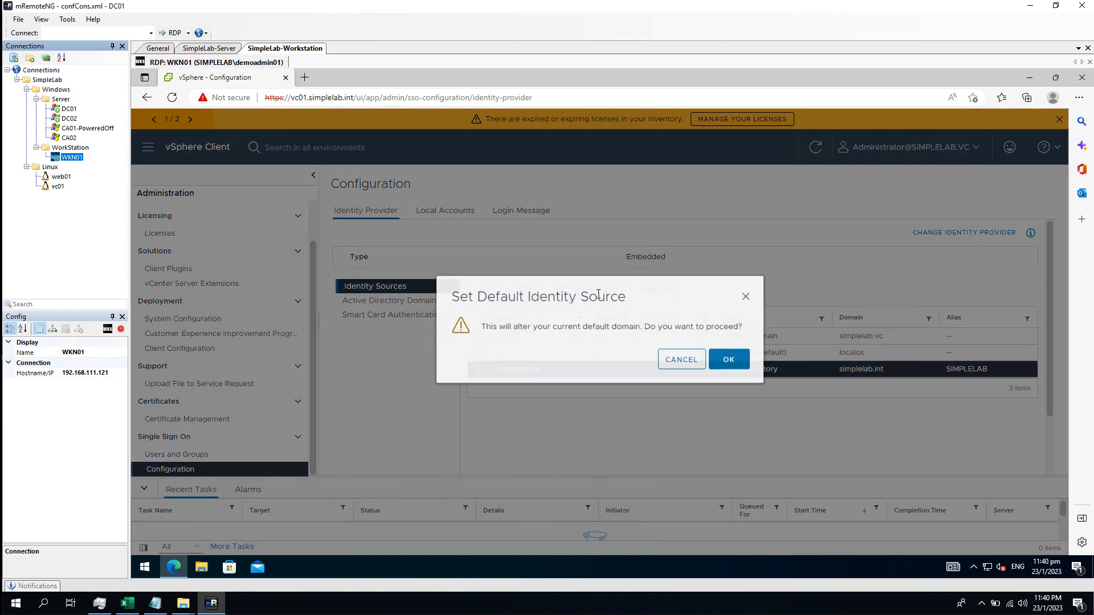
click(728, 362)
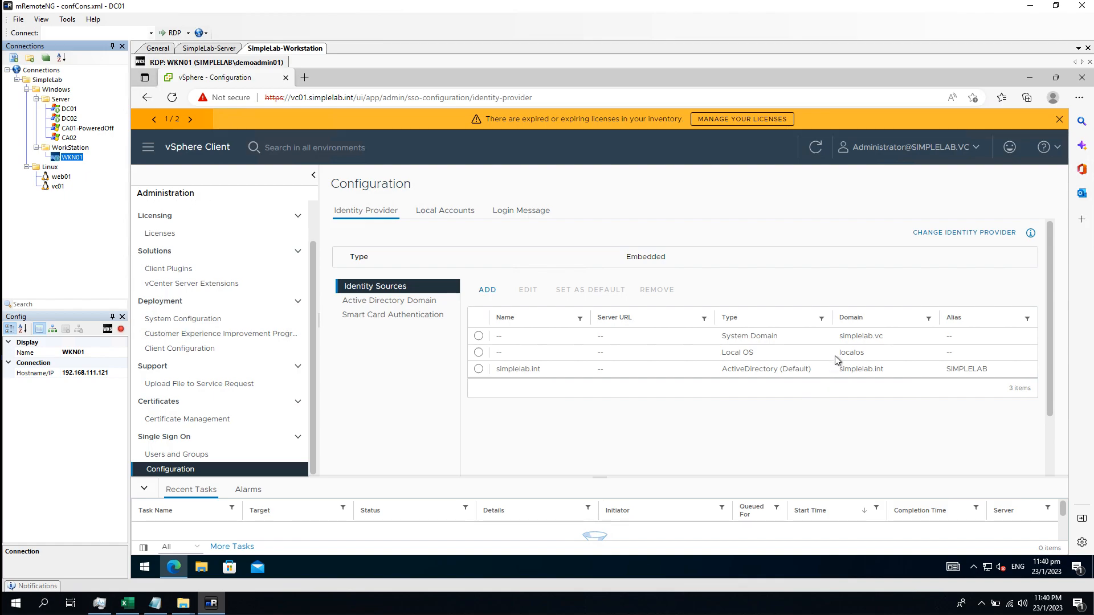
Log out the Administrator account and log back in with username demoadmin01 and its password
click(976, 149)
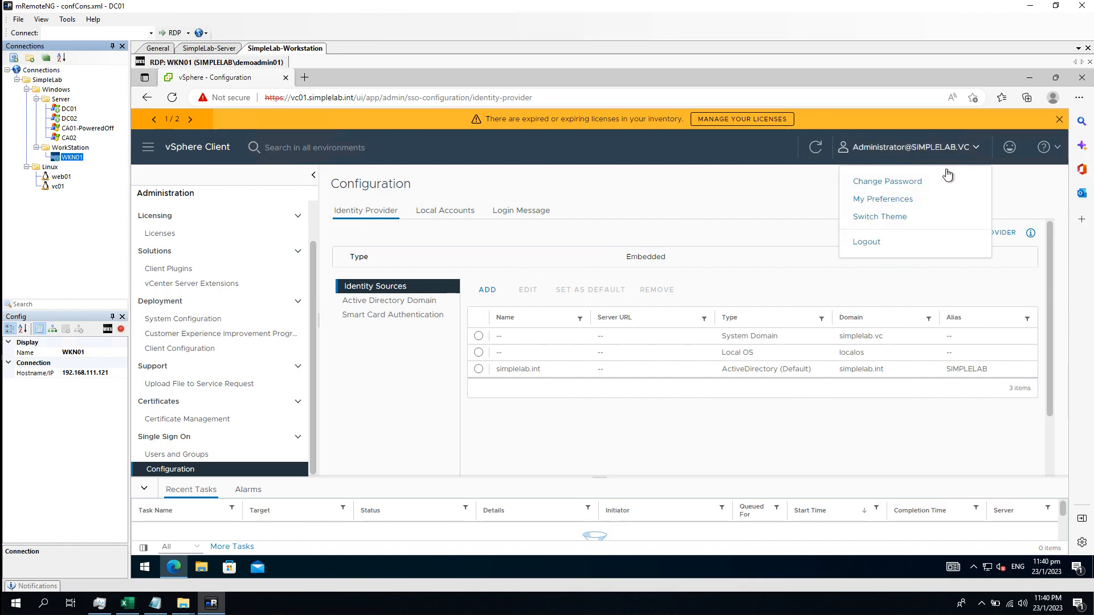
click(880, 242)
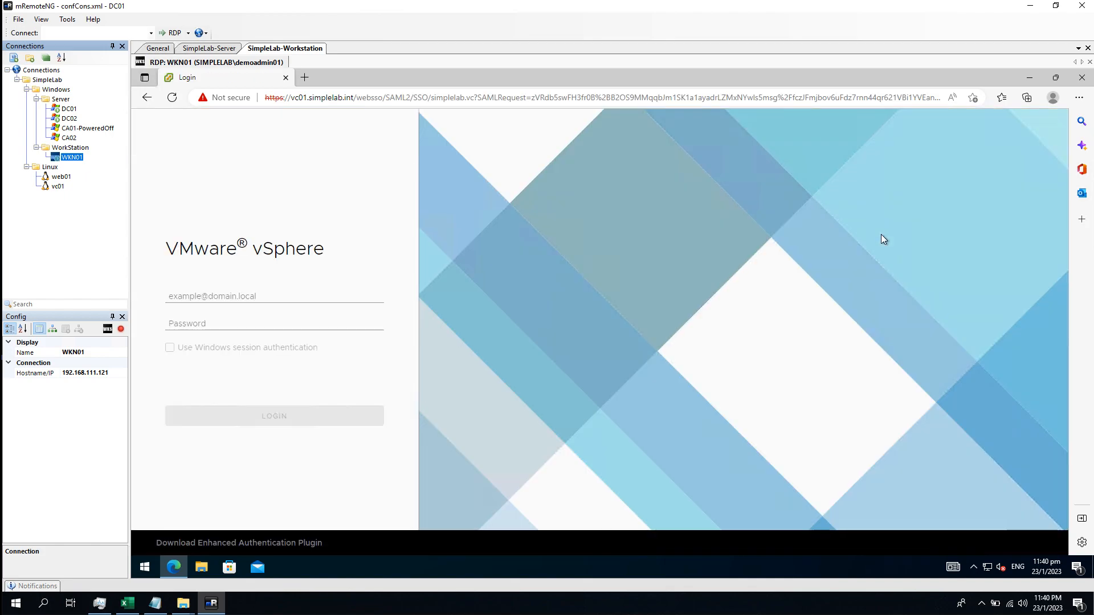
click(271, 296)
text(demoadmin01)
key(Tab)
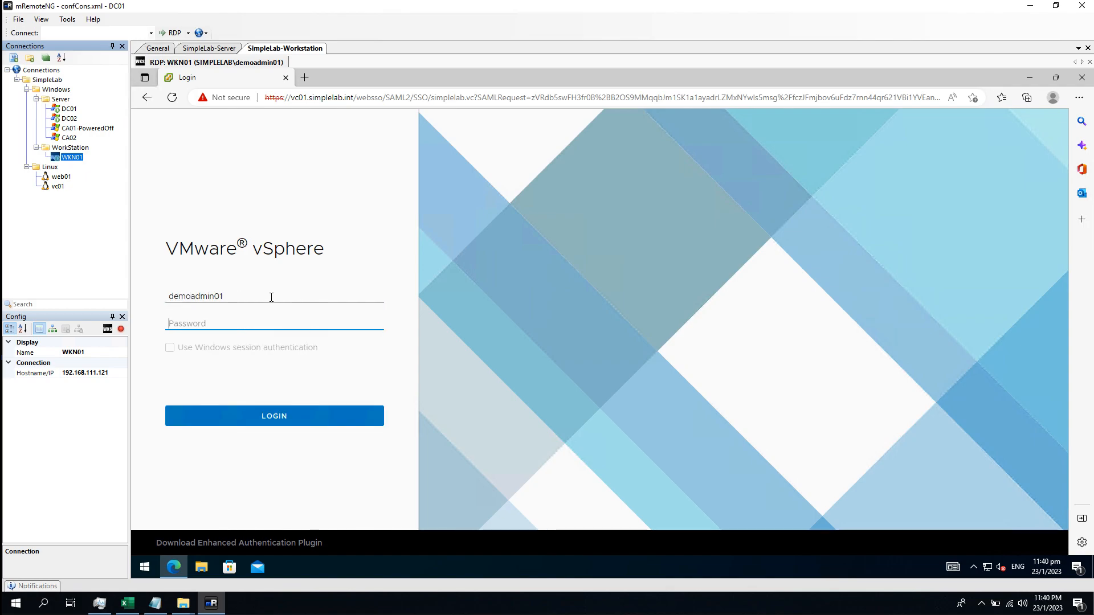
text(••••••••)
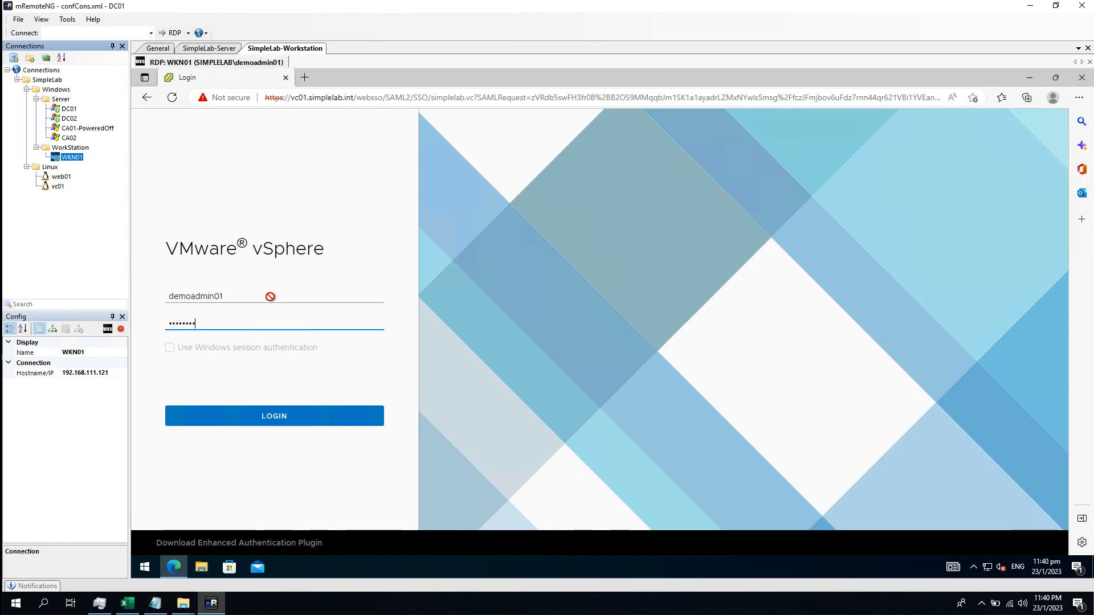
key(Return)
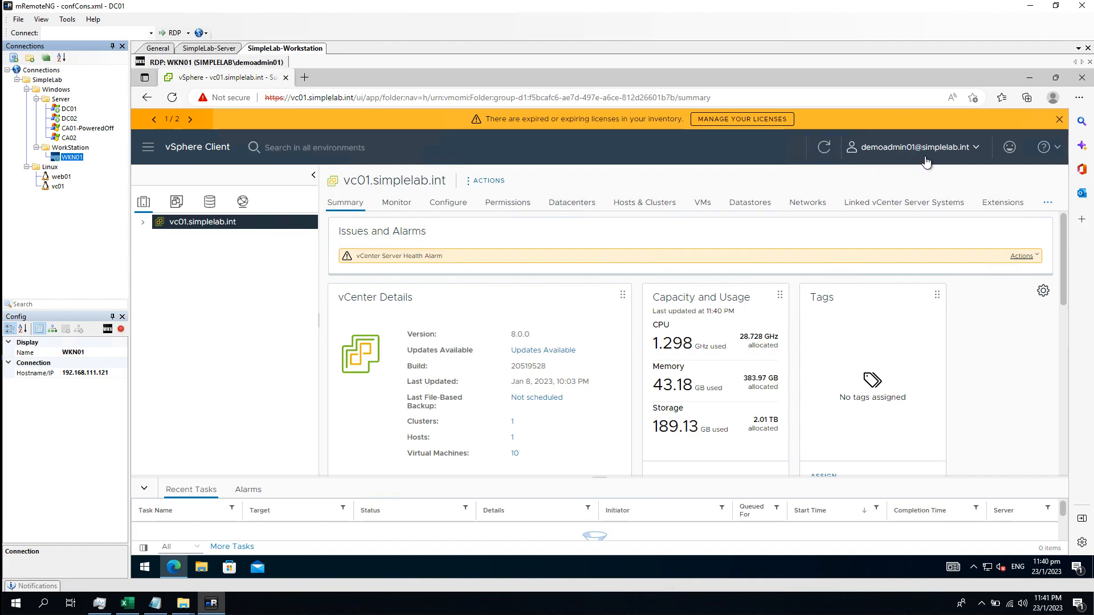
Dismiss the expired-licenses banner, expand vc01.simplelab.int > DemoSite01 > SimpleLab, and view the site security info
click(1058, 120)
click(143, 202)
click(155, 217)
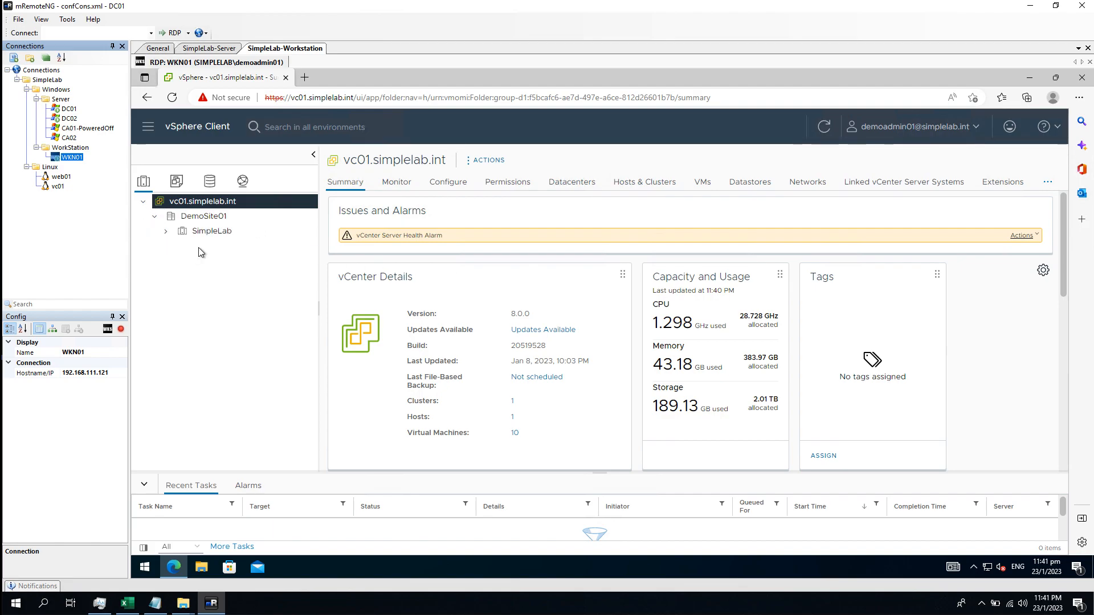
click(166, 231)
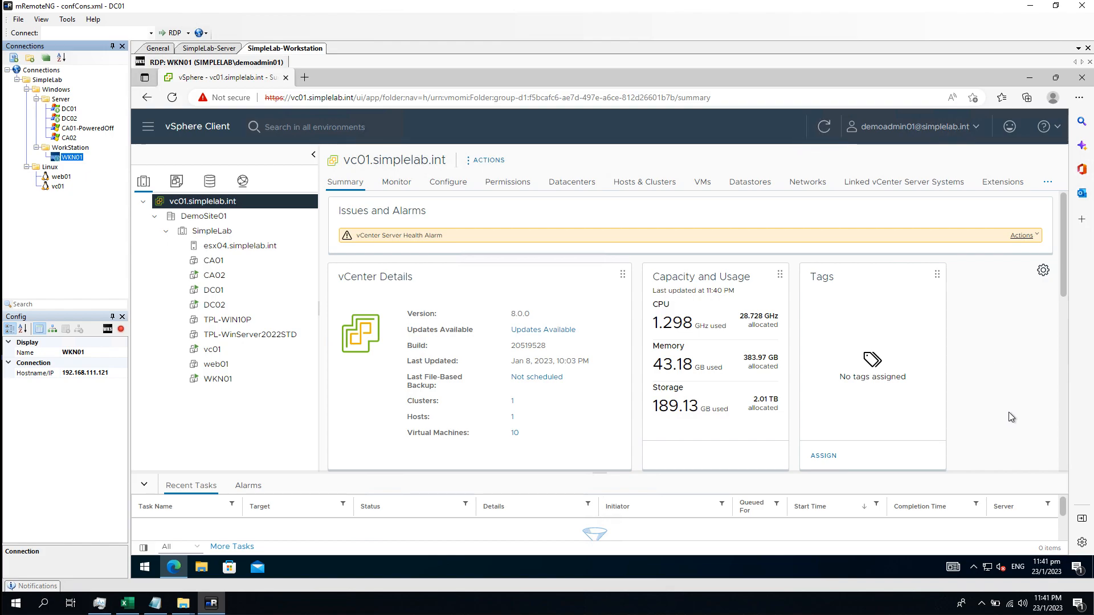
click(223, 101)
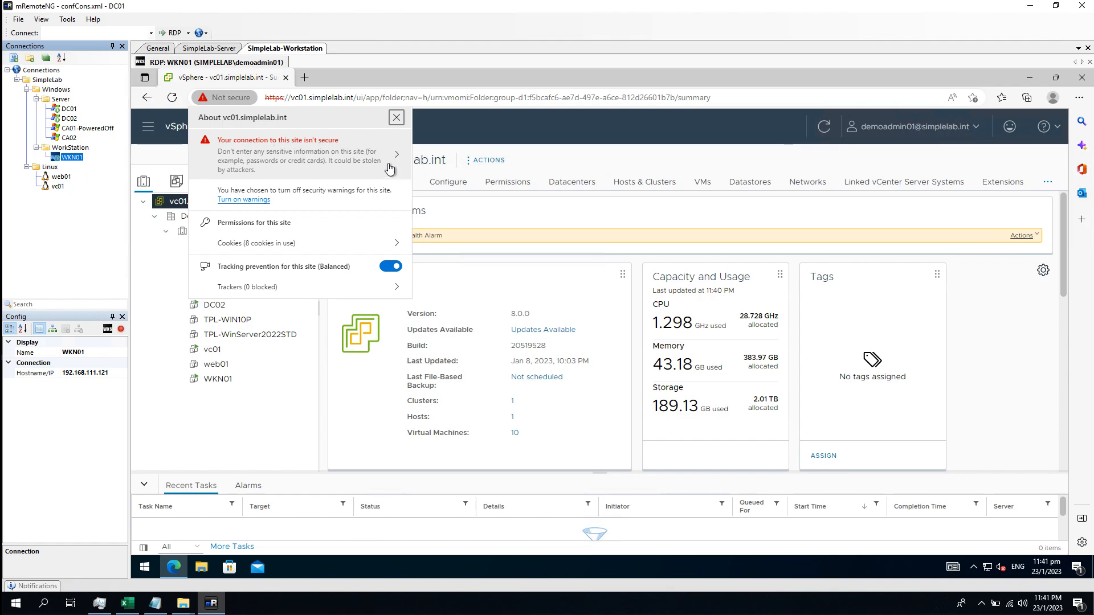
click(232, 101)
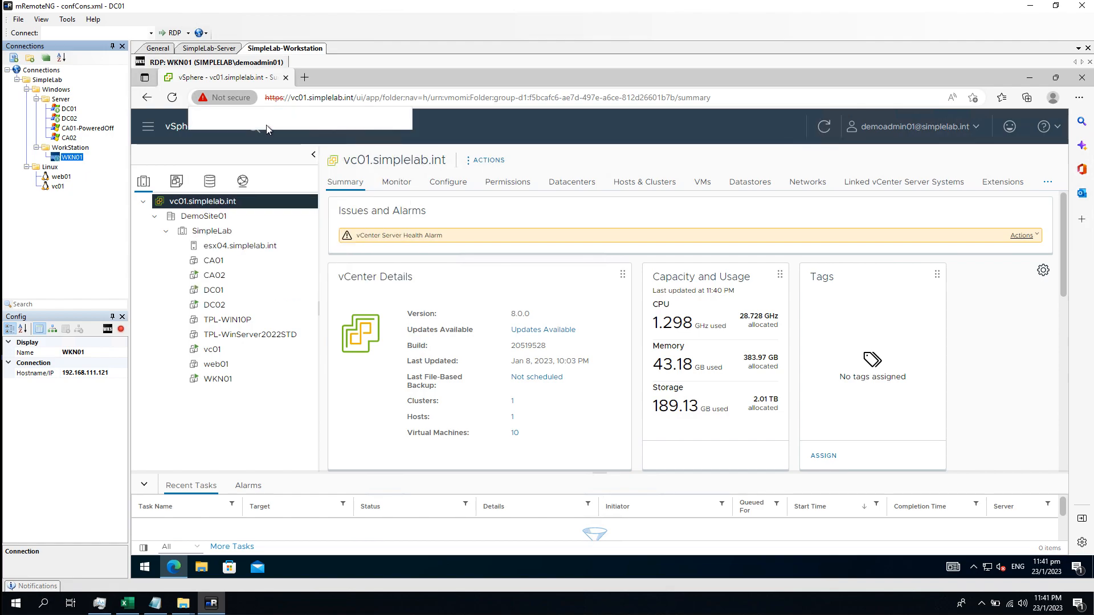